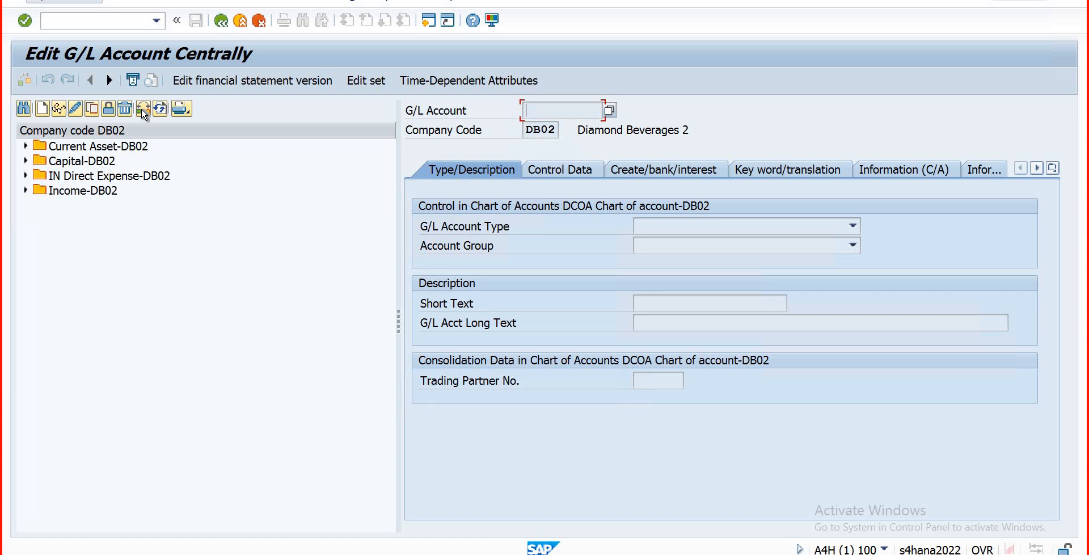
Step: Replace company code DB02 with DB01 in the G/L account tree
click(143, 110)
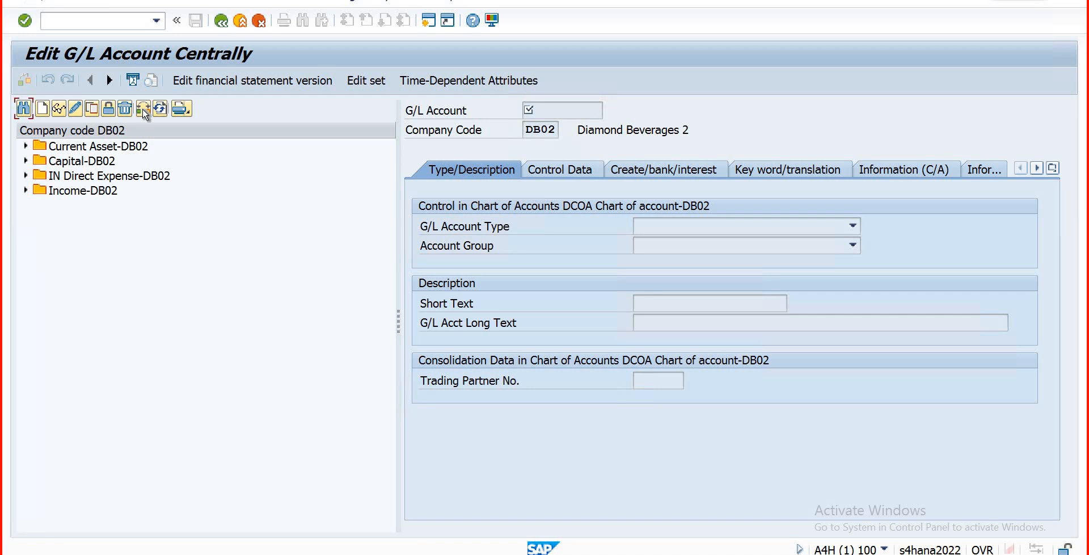
click(529, 287)
click(143, 110)
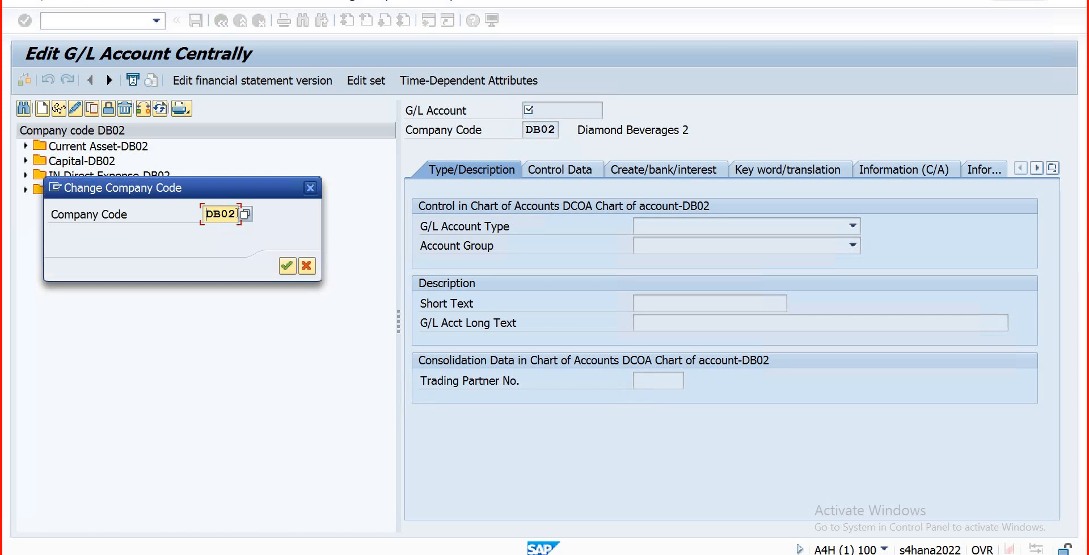
key(BackSpace)
text(1)
key(Return)
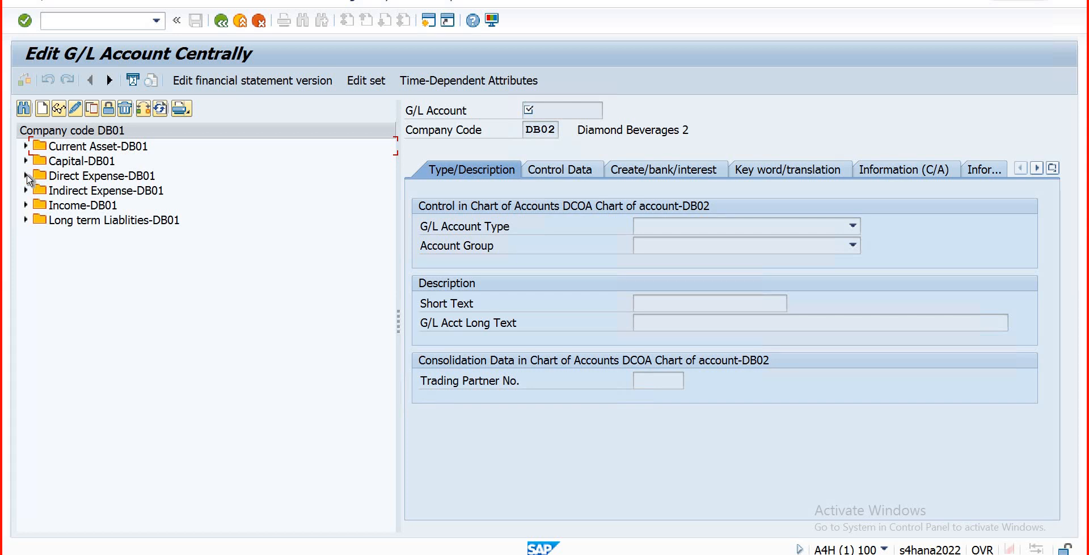
Step: Copy account 506 Abscorbic acid under Direct Expense-DB01 as new G/L account 507
click(26, 176)
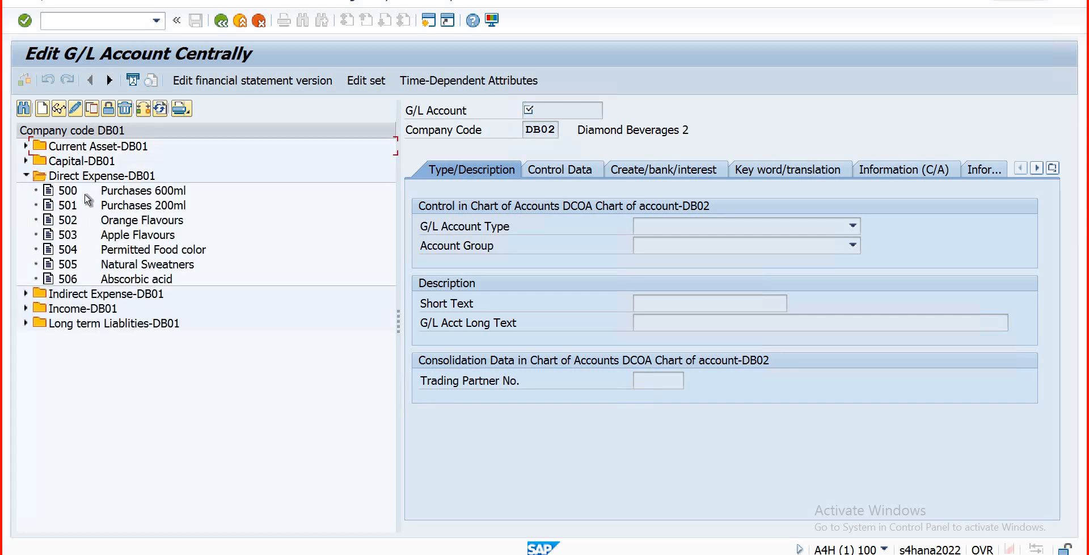
click(86, 194)
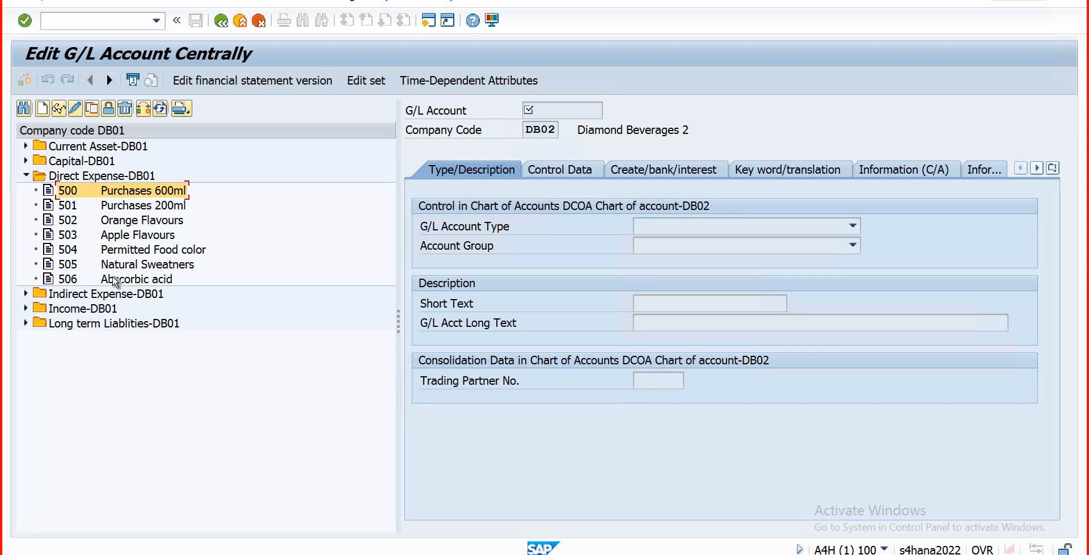
click(115, 282)
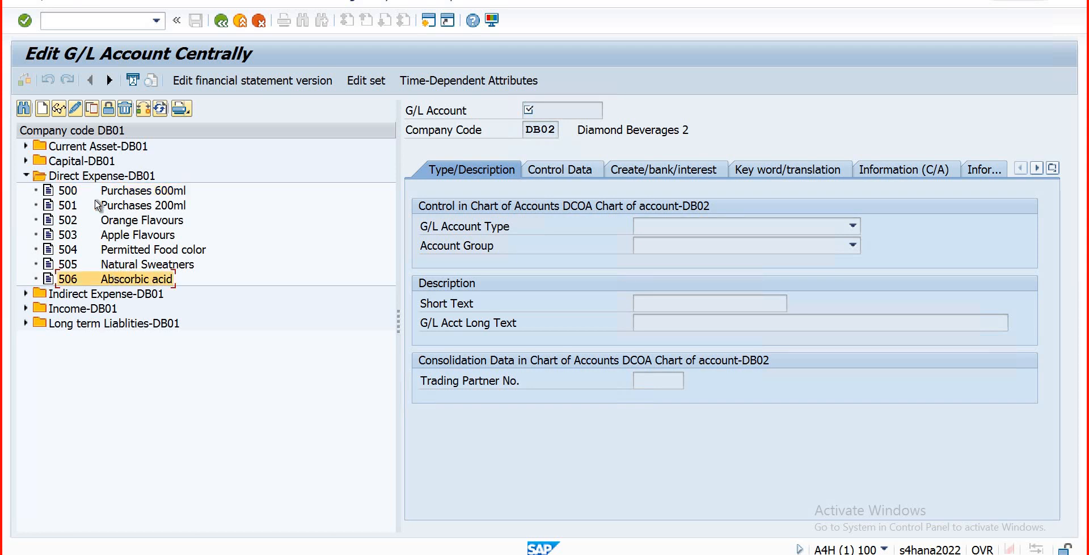
click(93, 108)
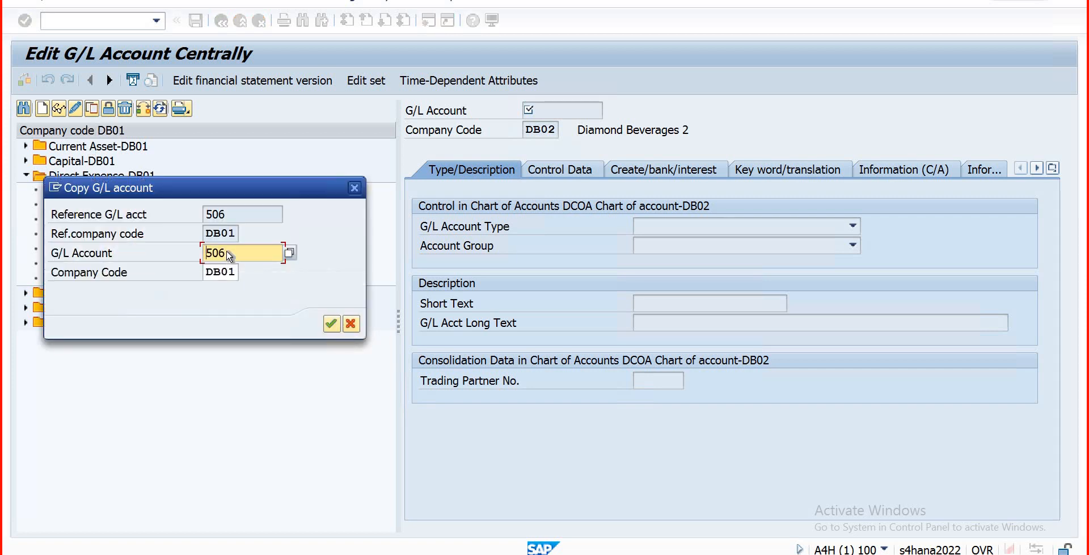
click(228, 253)
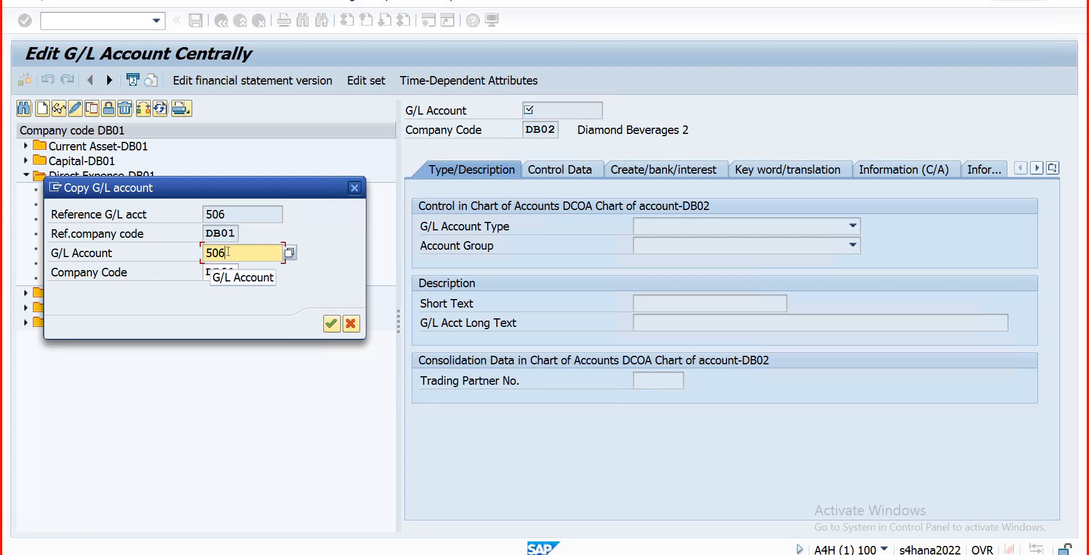
key(BackSpace)
text(7)
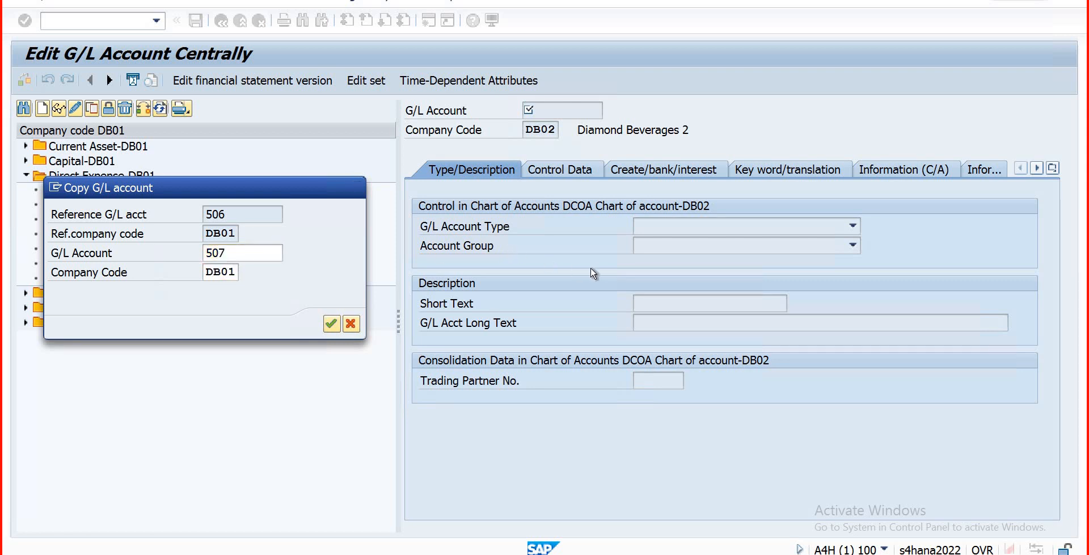
key(Return)
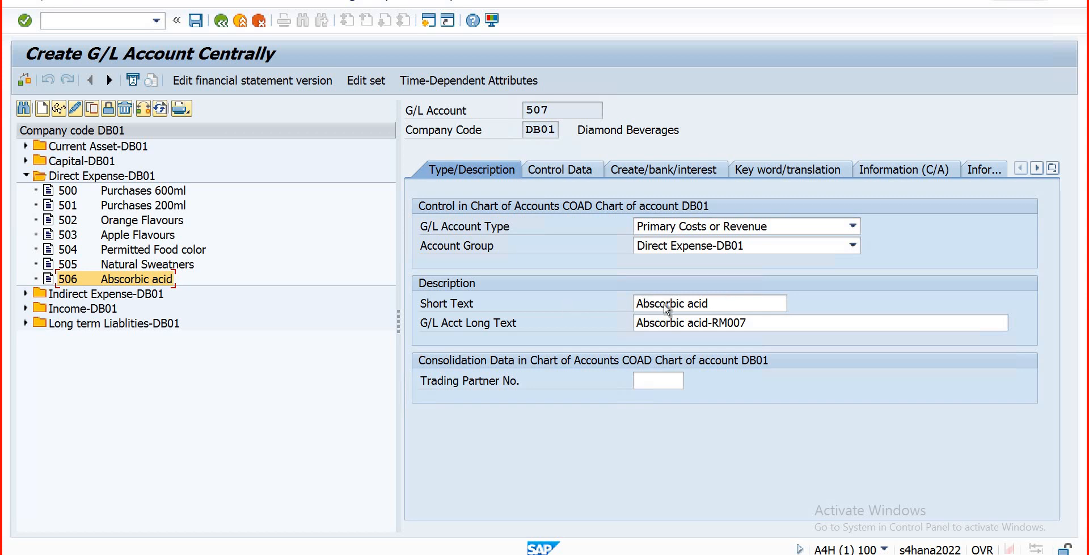
Step: Give account 507 short text 'Rent' and long text 'Factory Rent', then save it
triple_click(690, 306)
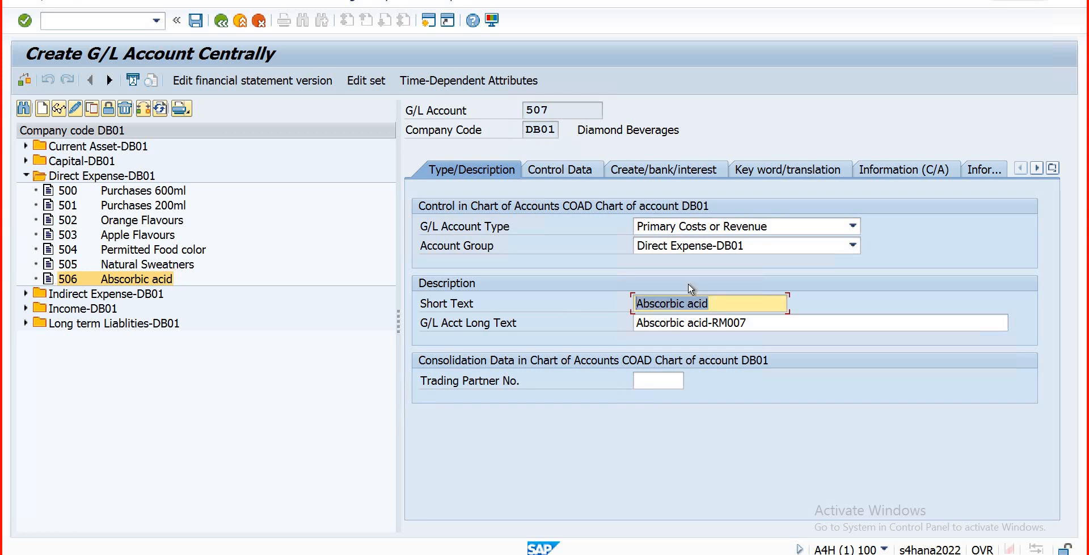
text(Rent)
key(Tab)
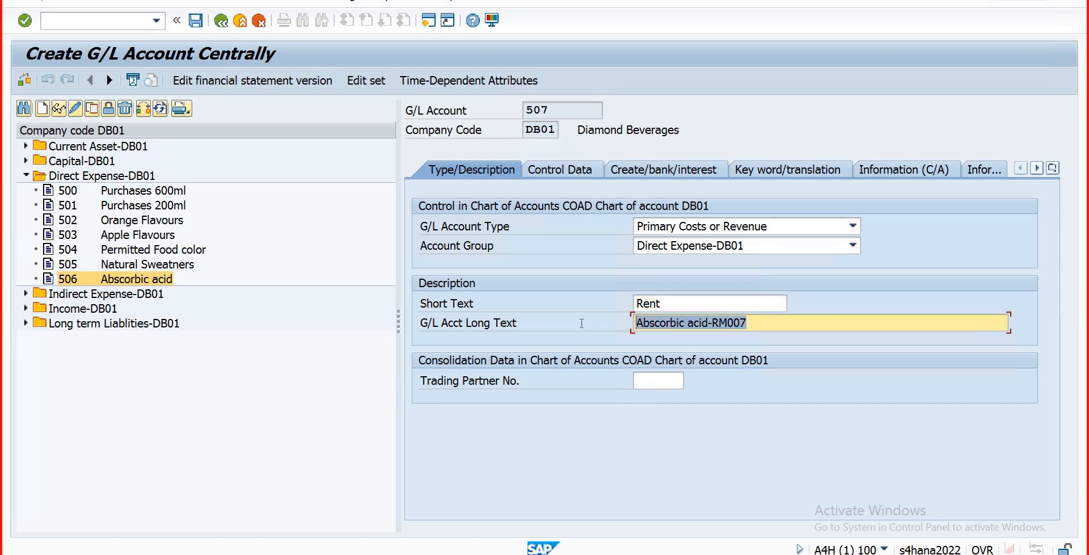
text(Fac)
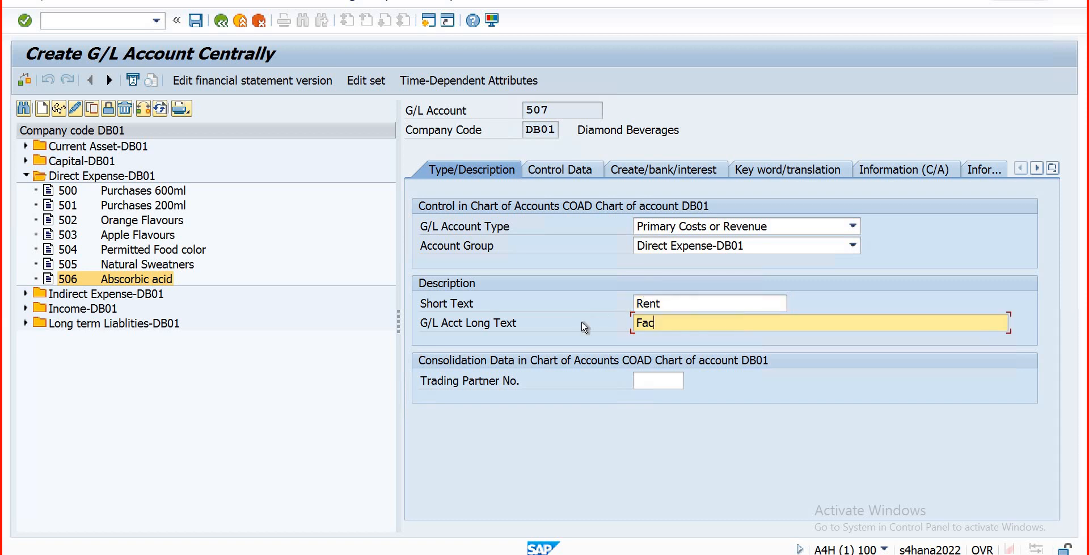
text(tory Rent)
click(197, 22)
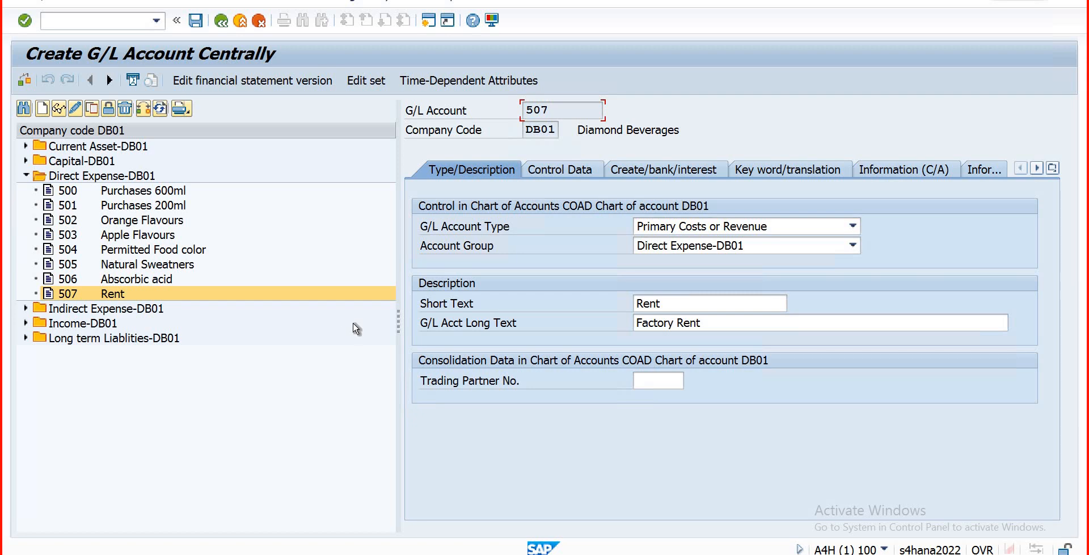
key(ctrl+s)
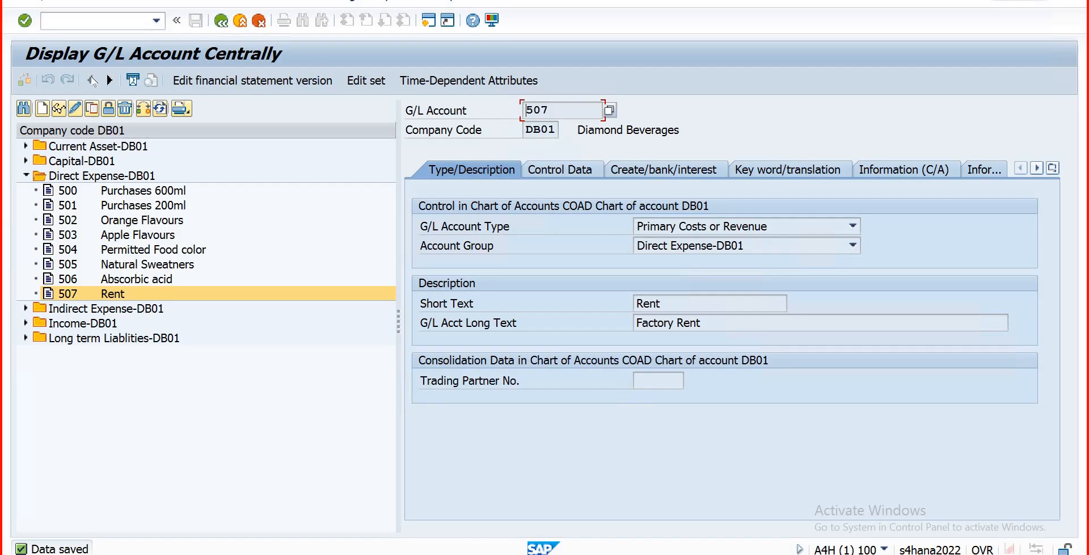
Step: Copy account 507 as new G/L account 508
click(93, 112)
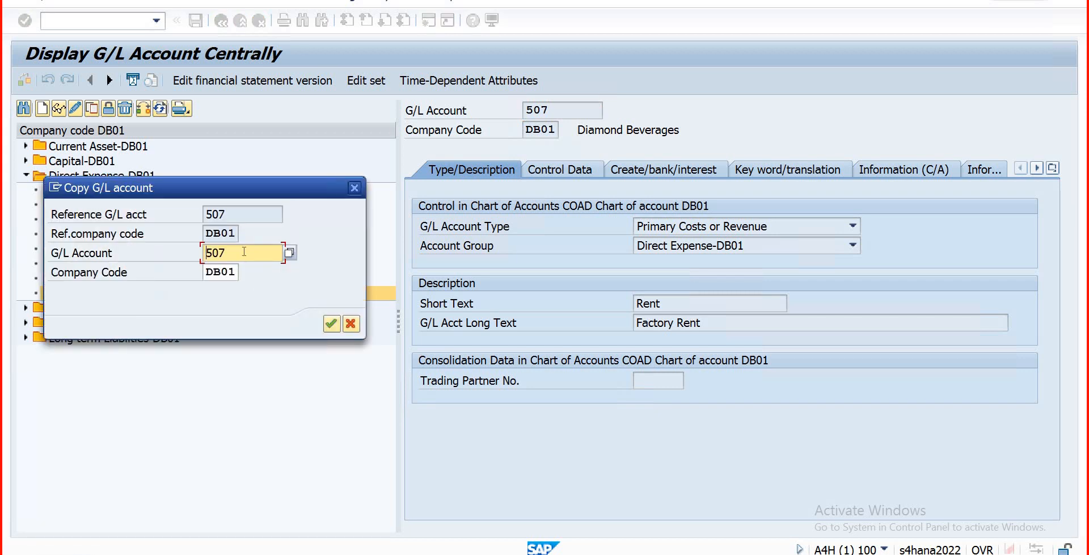
click(244, 251)
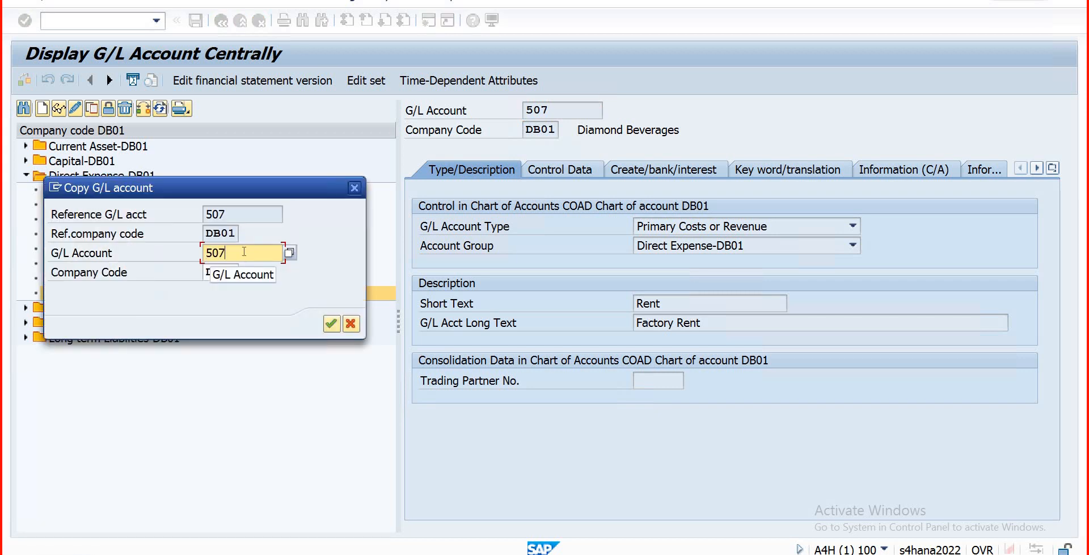
key(BackSpace)
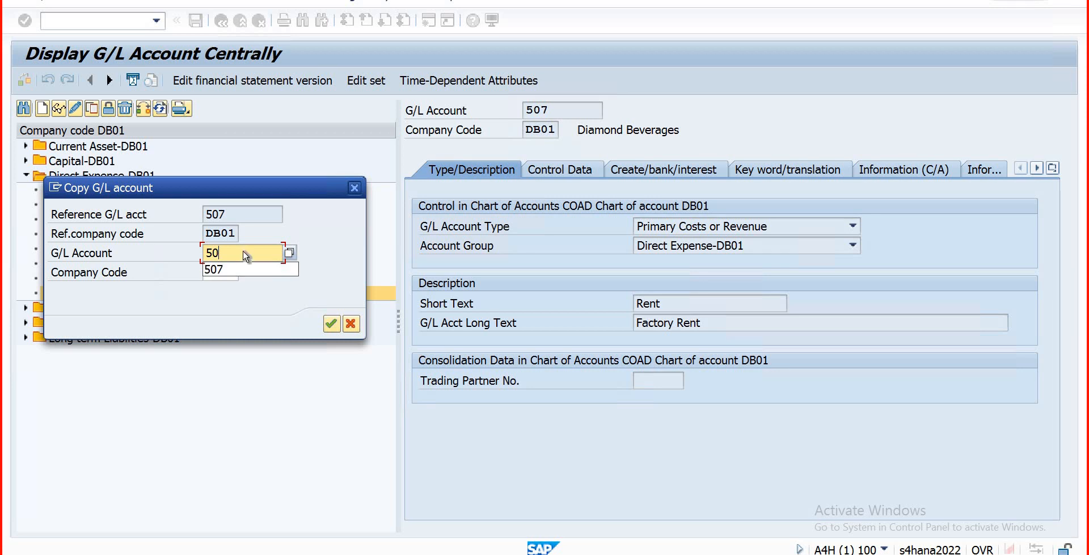
text(8)
click(331, 324)
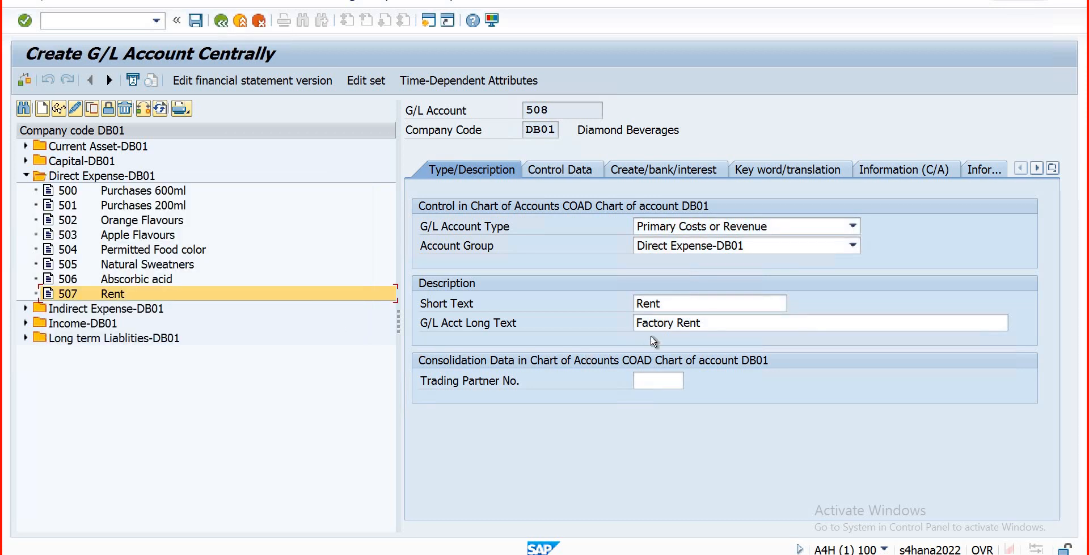
Step: Set both short text and long text of account 508 to 'Salary Mr.001'
click(675, 303)
double_click(661, 300)
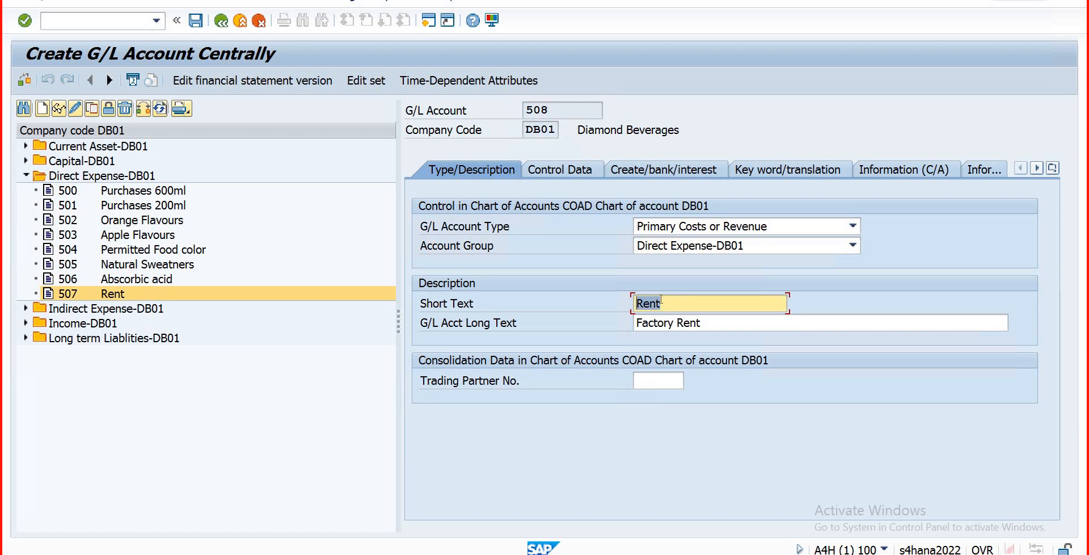
text(Salary Mr.00)
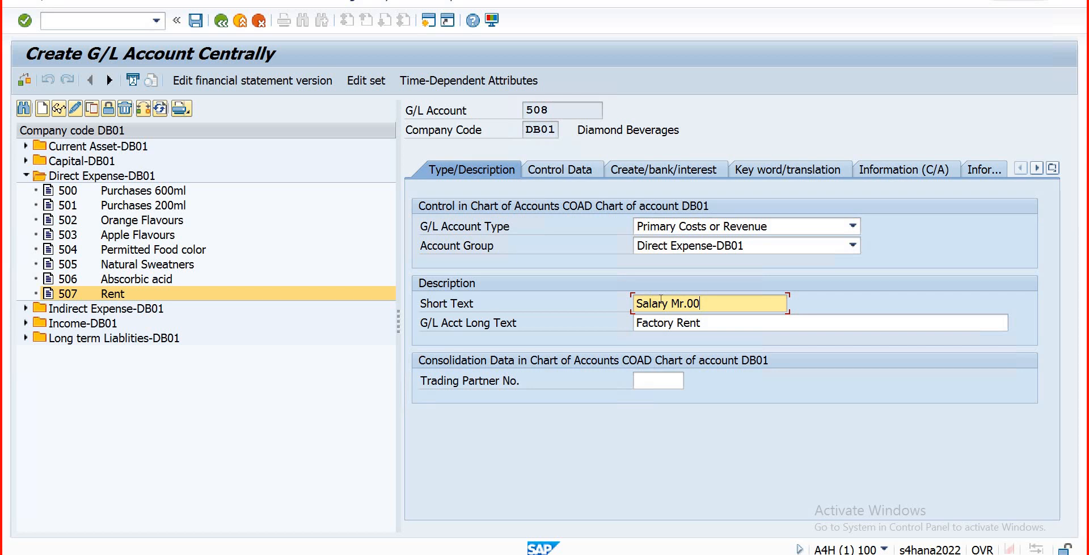
text(1)
drag(708, 305, 612, 306)
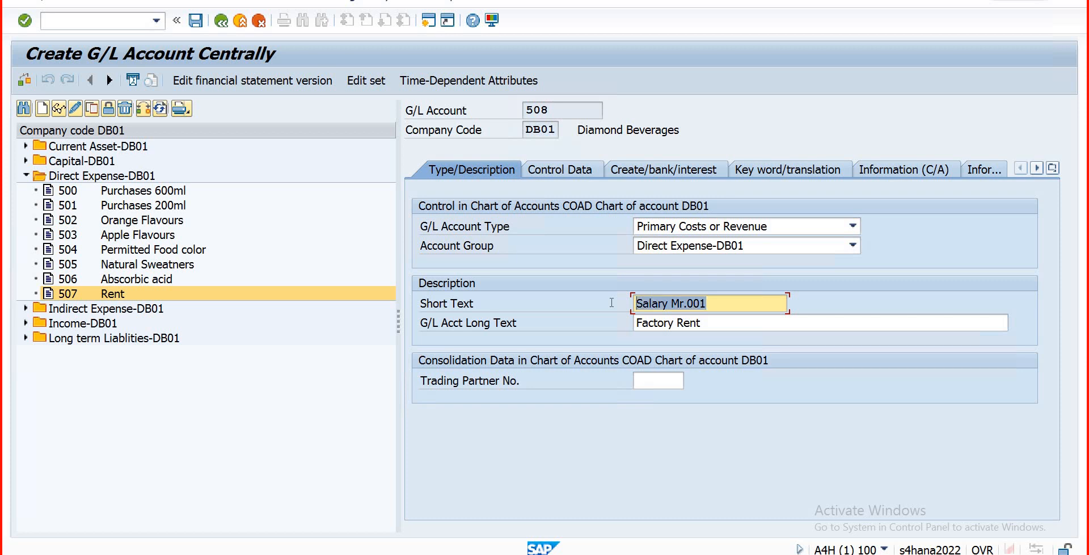
key(ctrl+c)
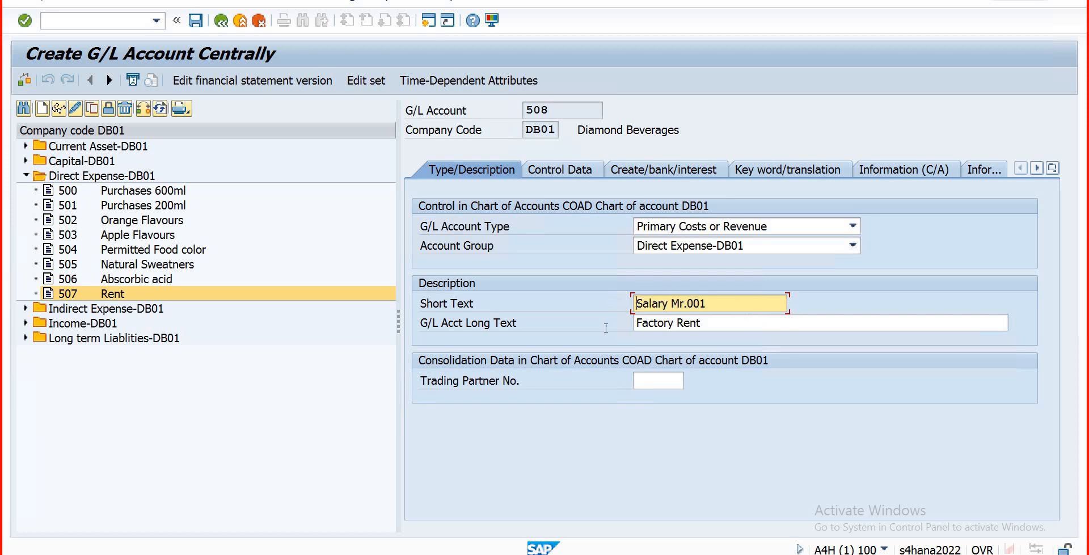
key(Tab)
key(ctrl+v)
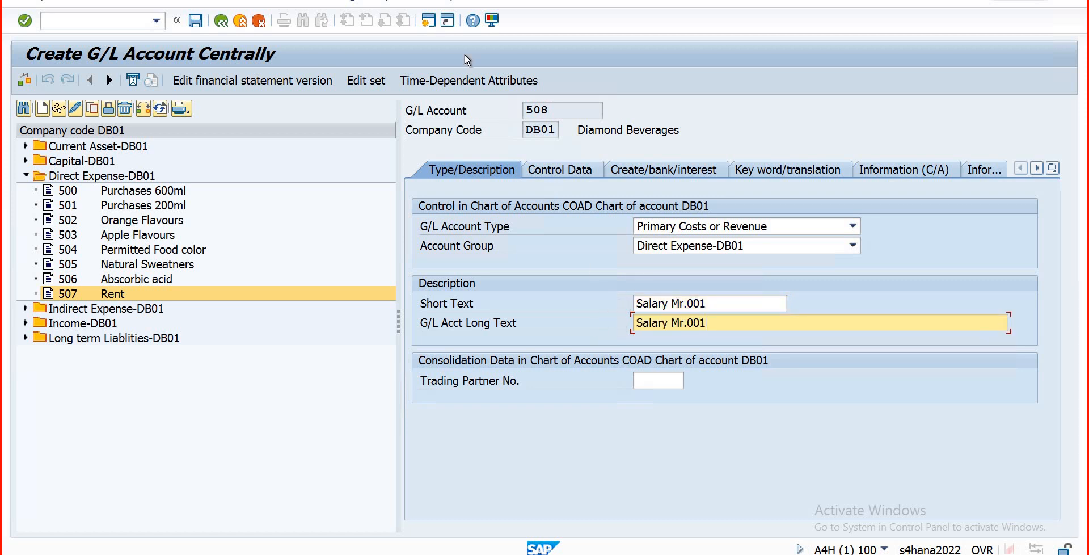
Step: Save account 508 Salary Mr.001, reopen it for changing, and show the G/L account type list
click(196, 23)
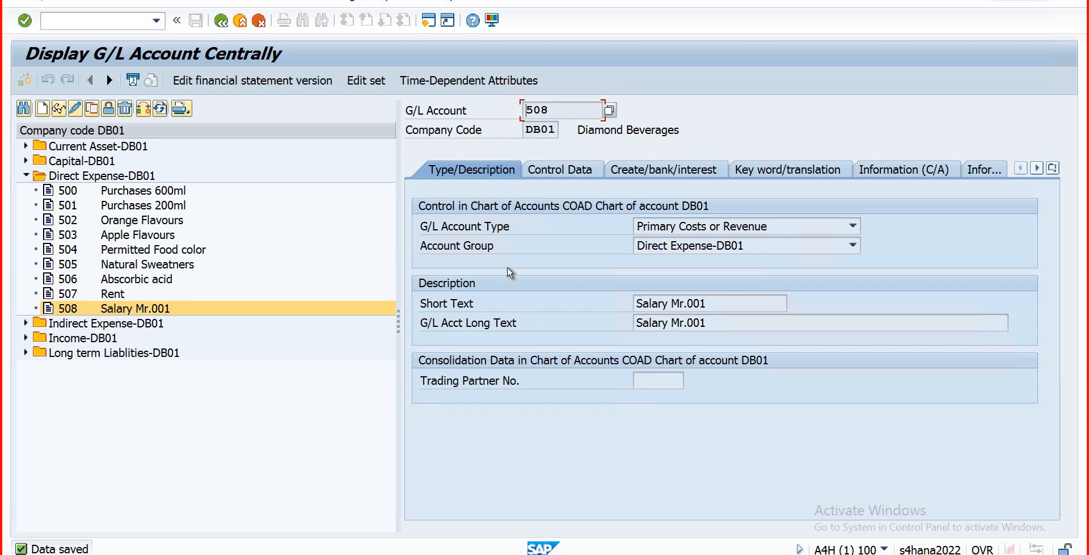
click(75, 109)
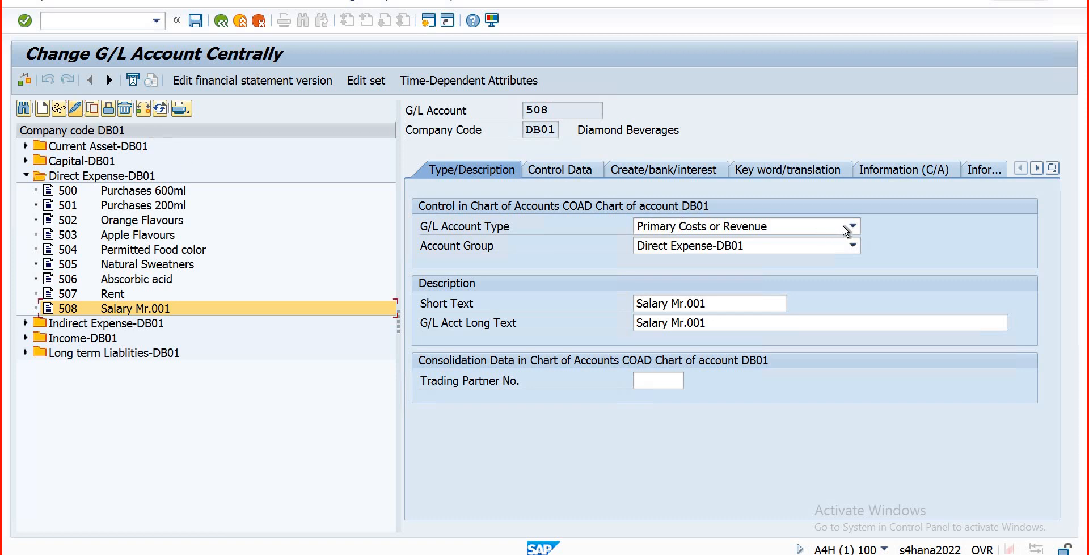
click(772, 232)
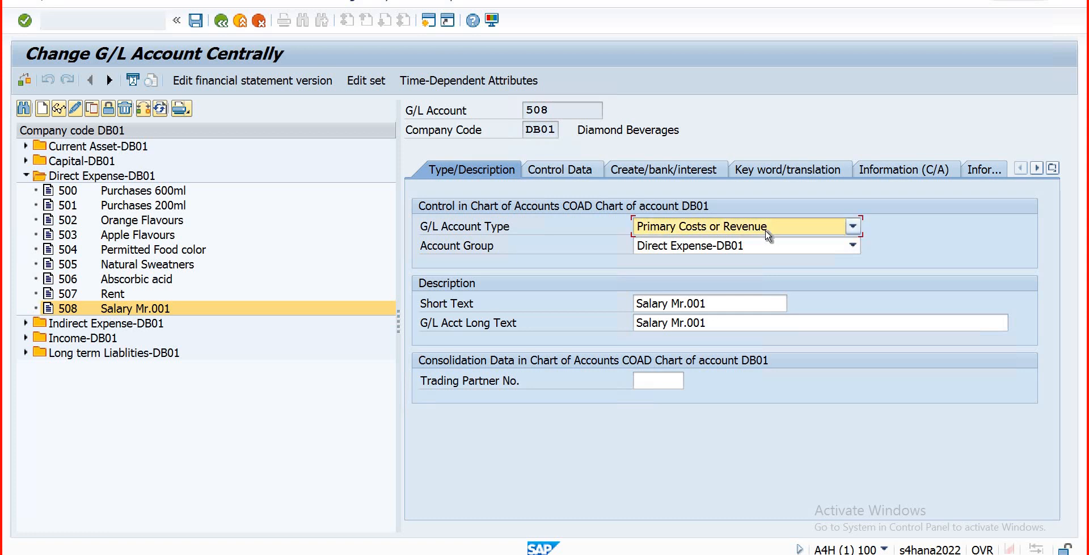
Step: Set account 508's cost element category to 1, Primary costs/cost-reducing revenues, and save
click(550, 173)
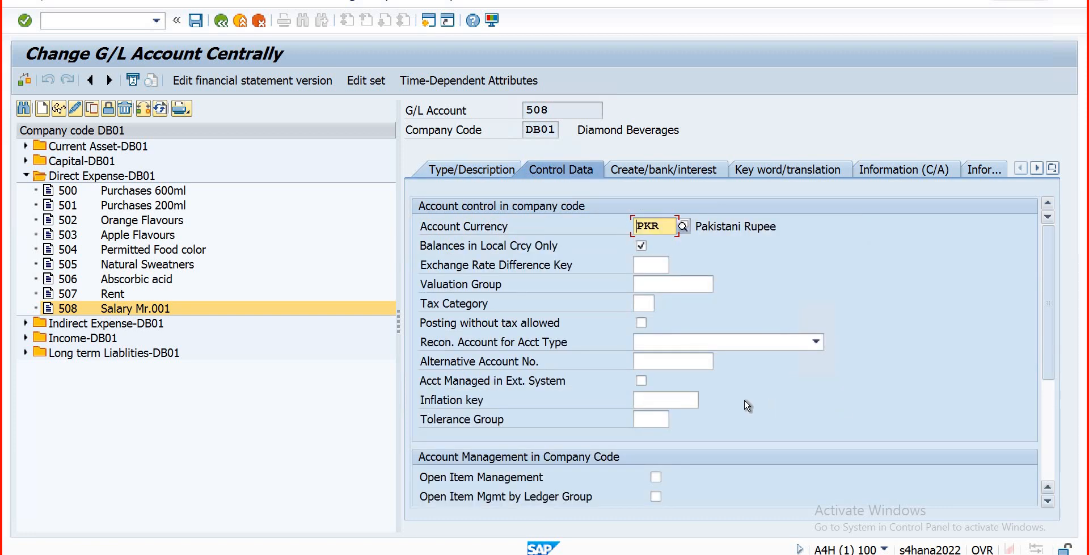
scroll(966, 411, down, 4)
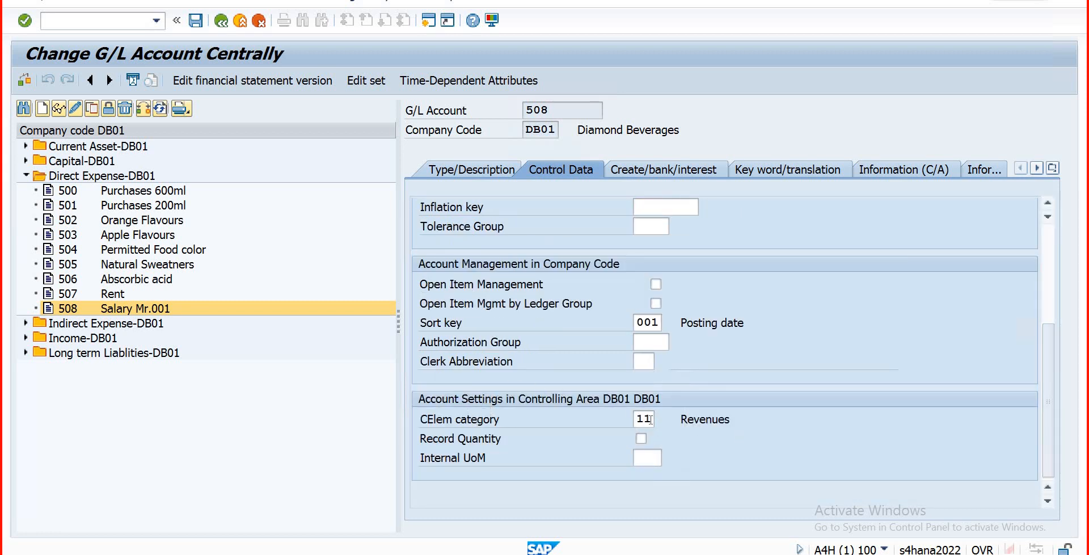
click(650, 419)
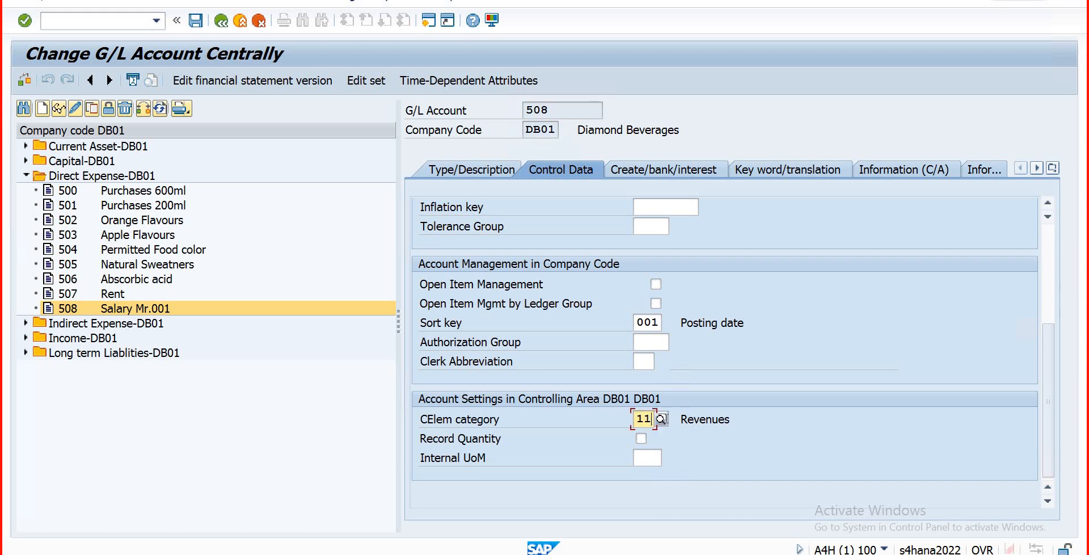
click(660, 419)
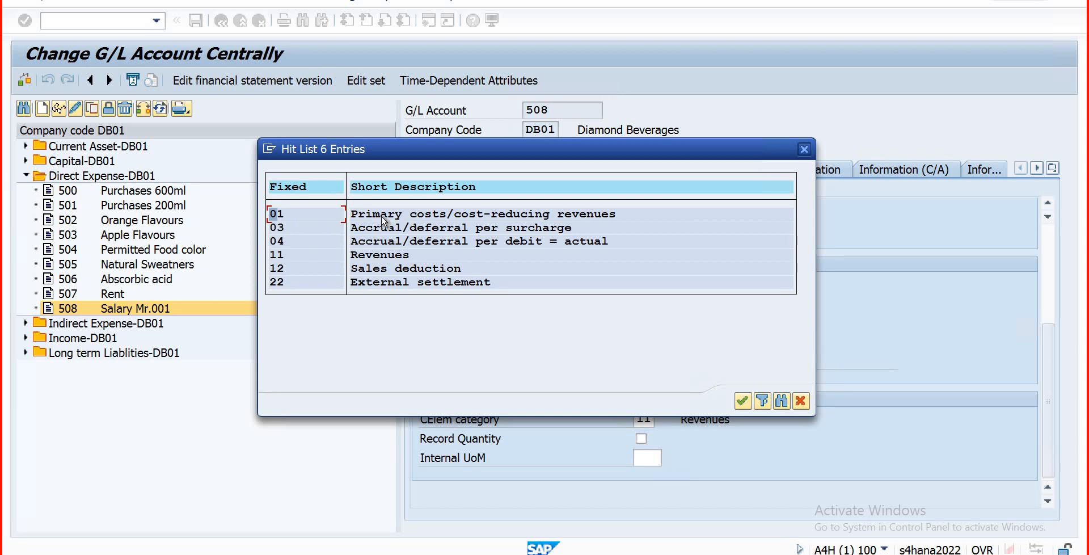
click(336, 257)
click(743, 401)
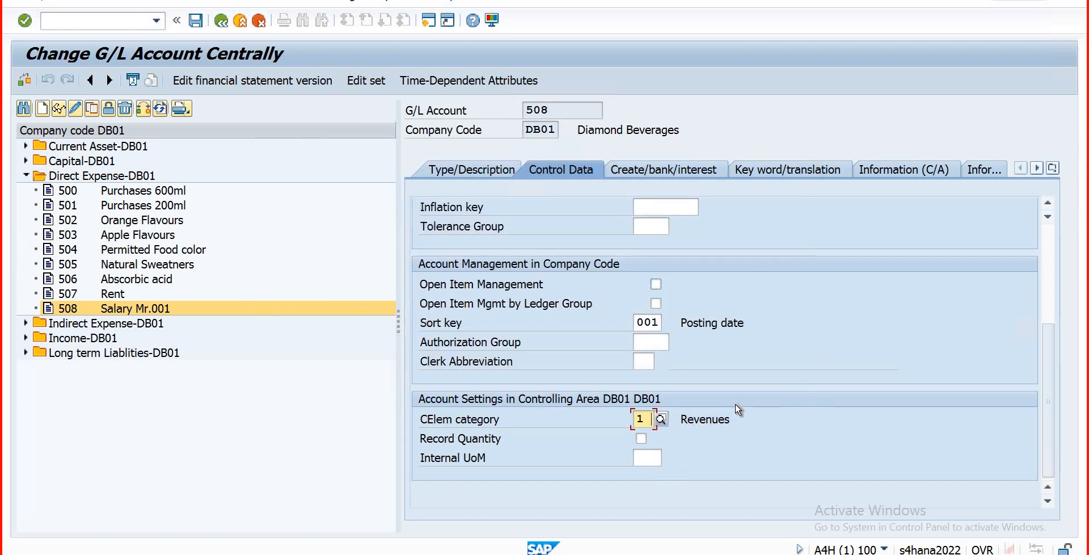
click(200, 25)
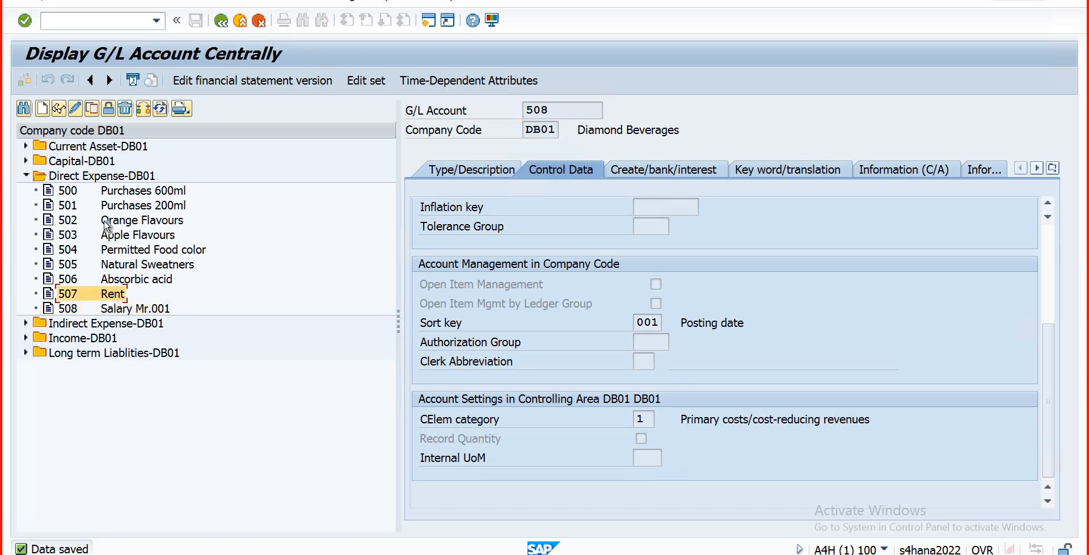
Step: Set Rent account 507's cost element category to 1 in change mode
click(75, 108)
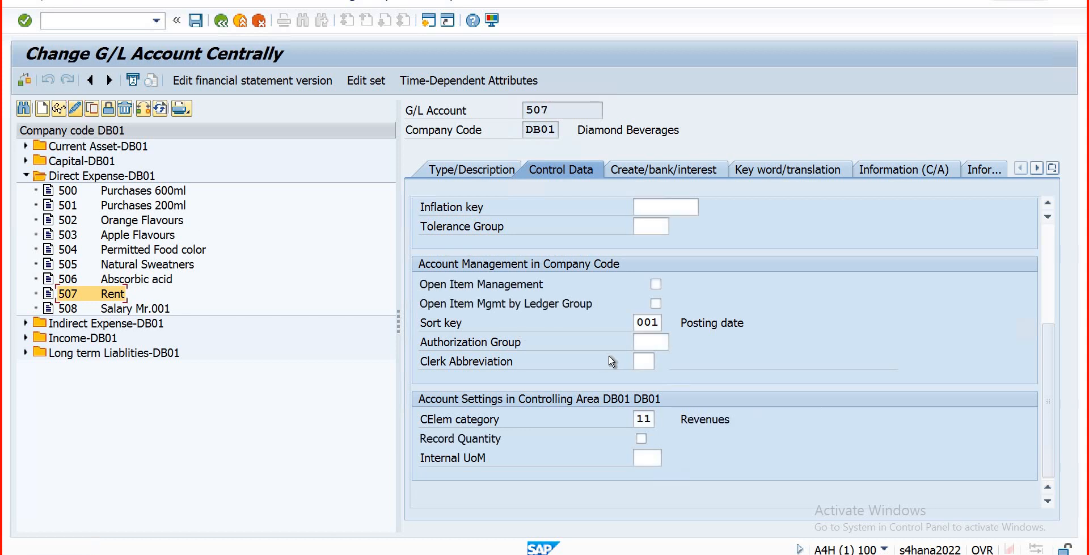
click(651, 419)
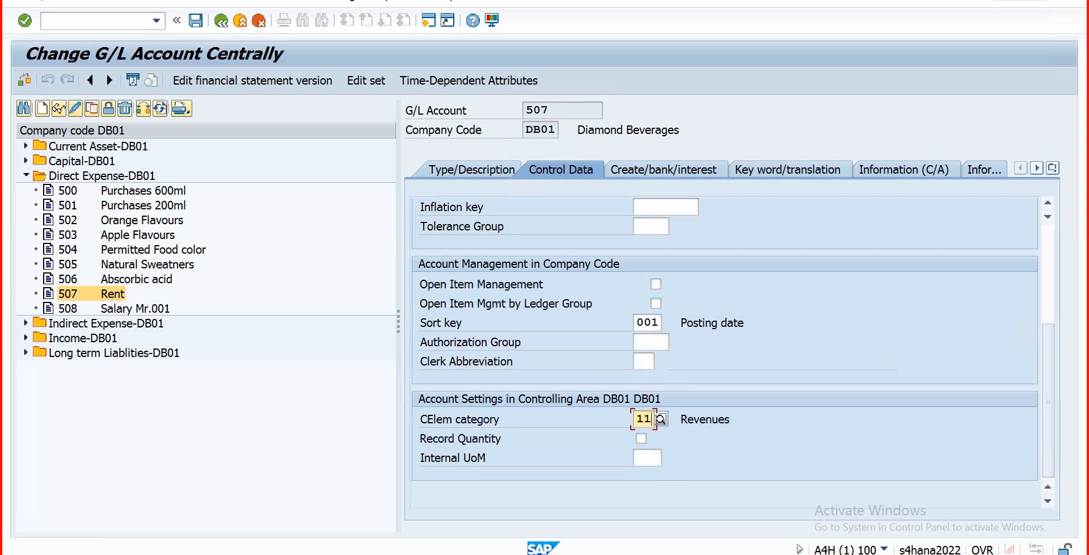
click(660, 419)
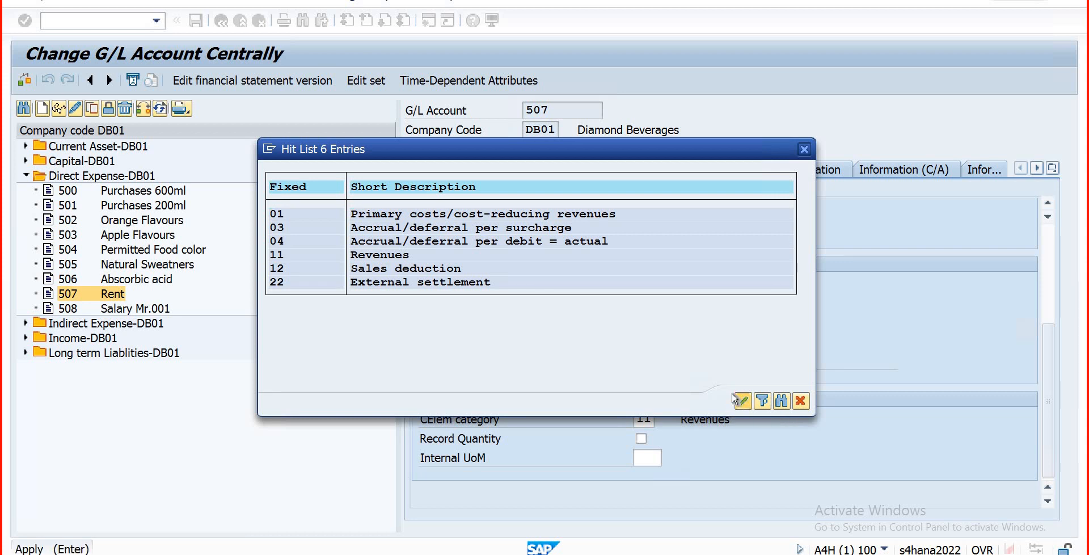
click(738, 401)
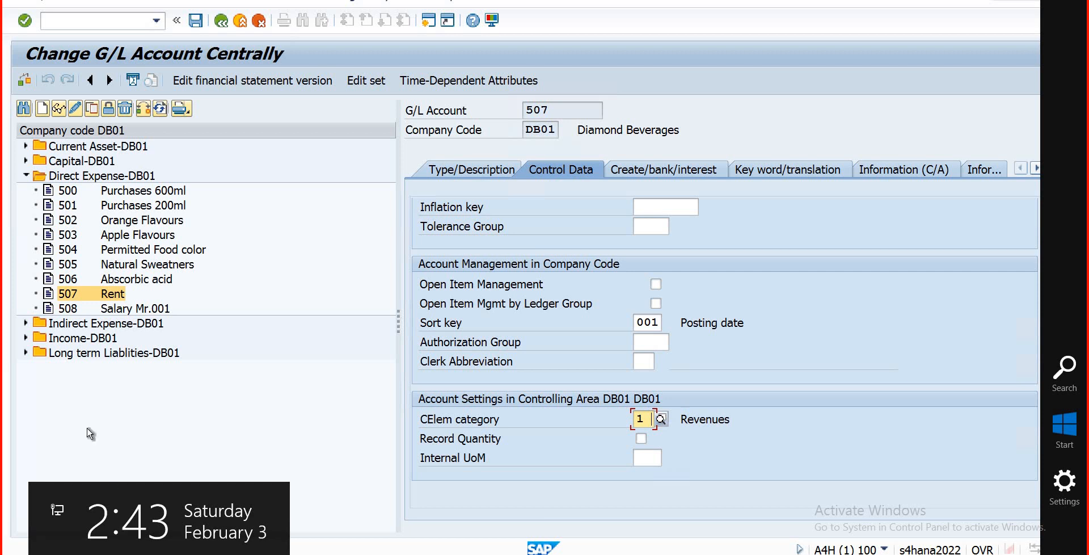
Step: Open income account 800 Water 200ml under Income-DB01 for editing
click(25, 338)
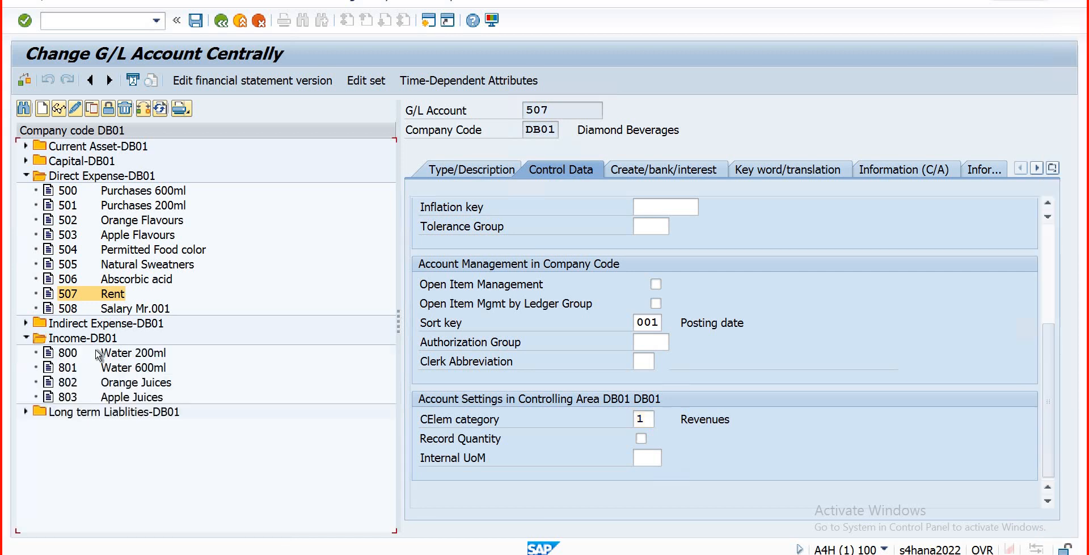
click(110, 354)
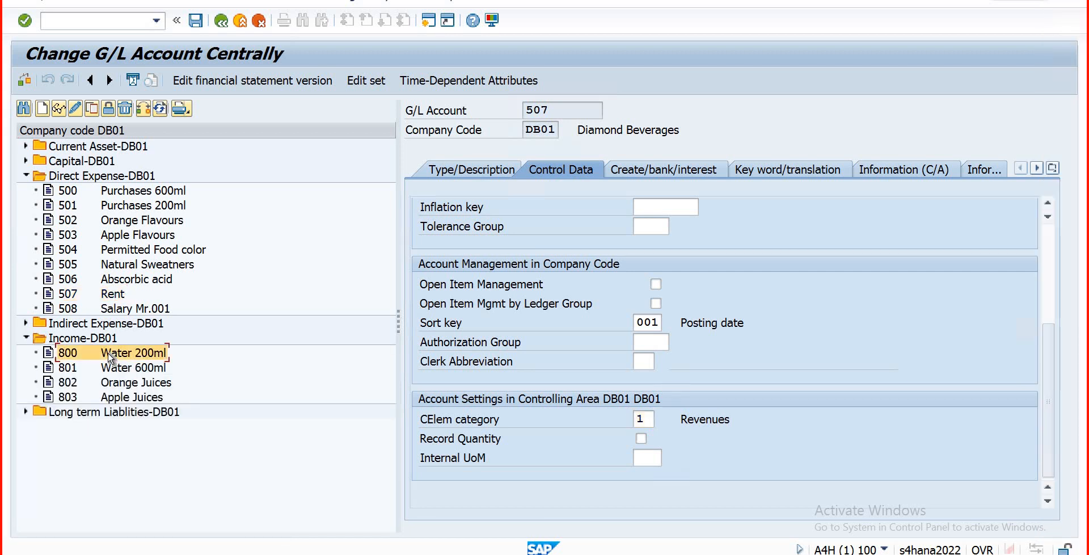
click(74, 108)
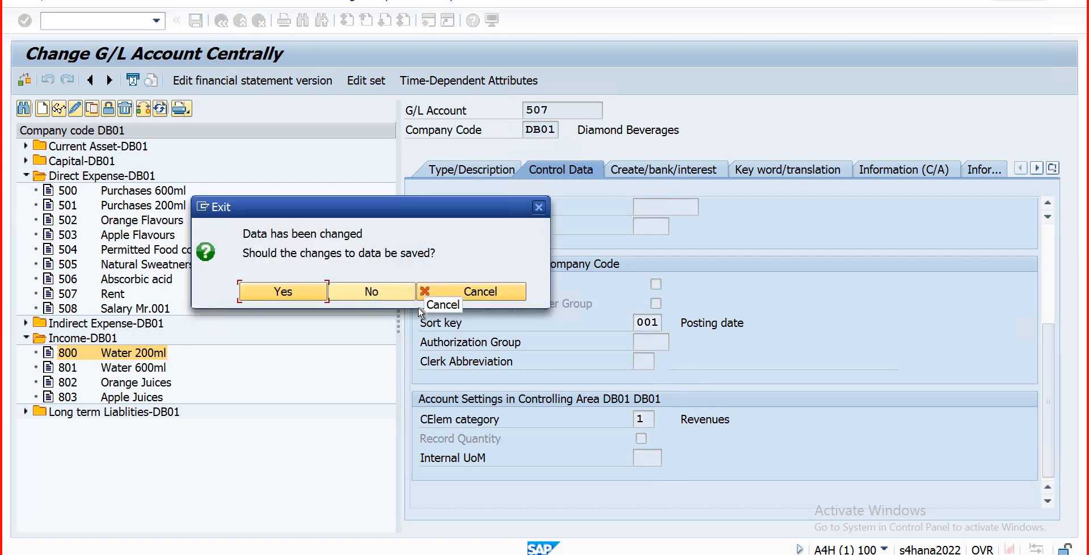
Step: Confirm saving account 507, then keep account 800's type as Primary Costs or Revenue
click(287, 293)
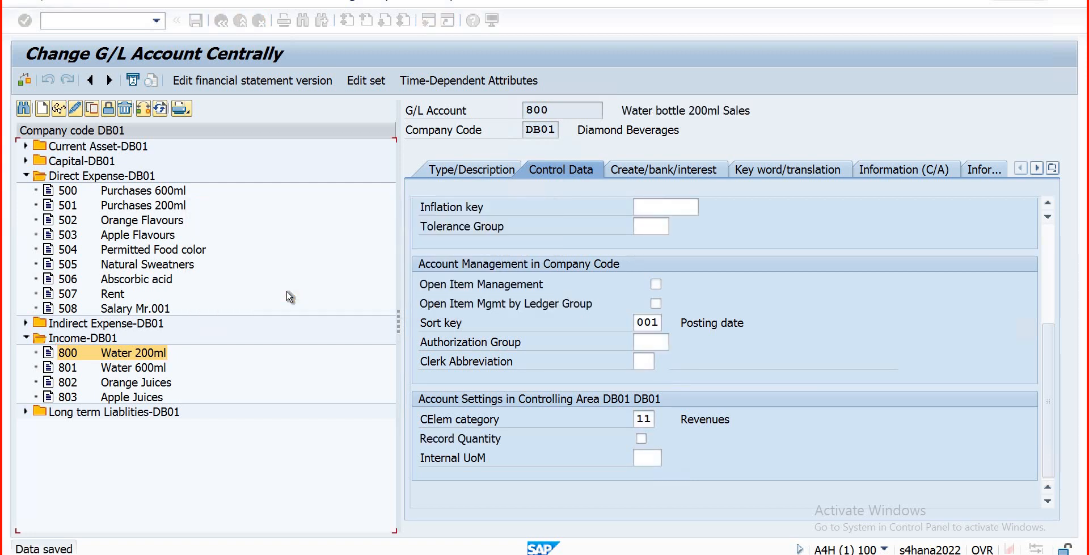
click(476, 170)
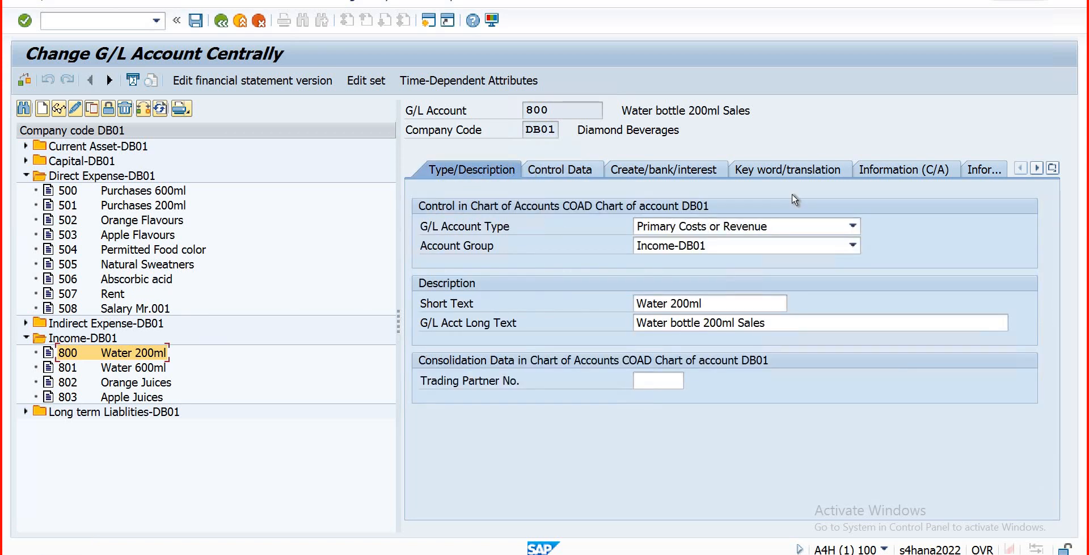
click(849, 227)
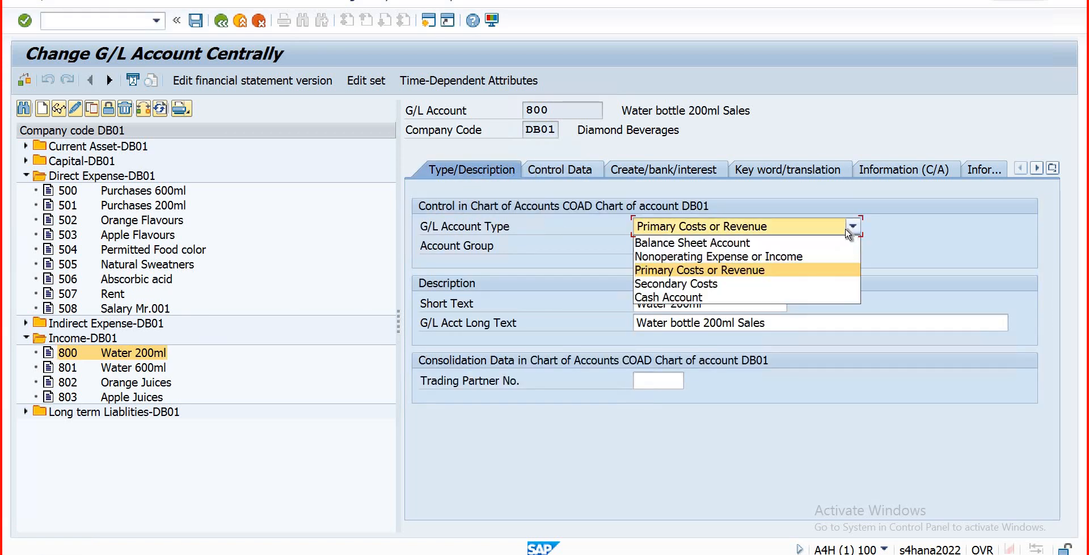
click(743, 271)
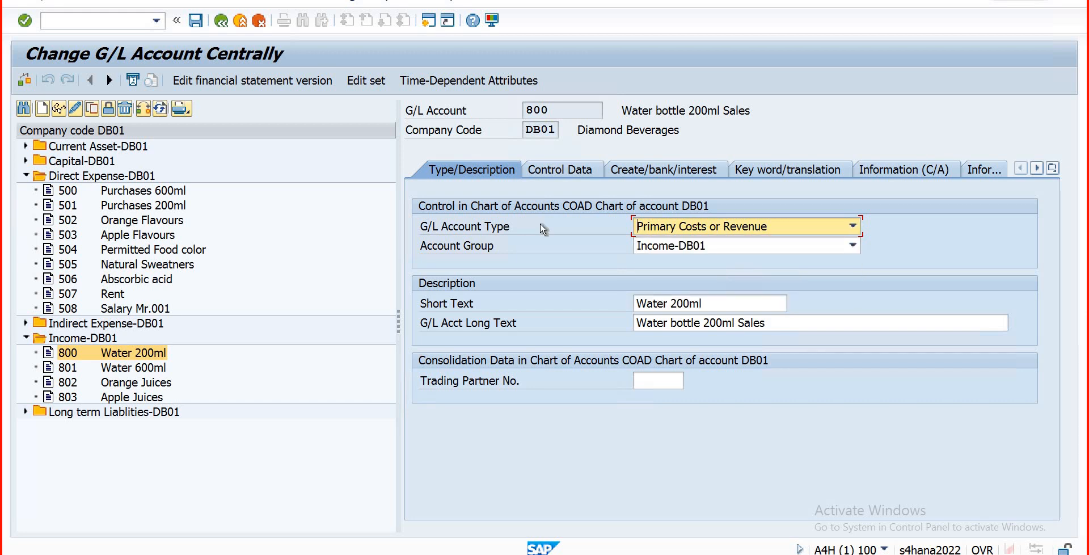
Step: Check account 800's control data, leaving cost element category 11 Revenues unchanged
click(573, 170)
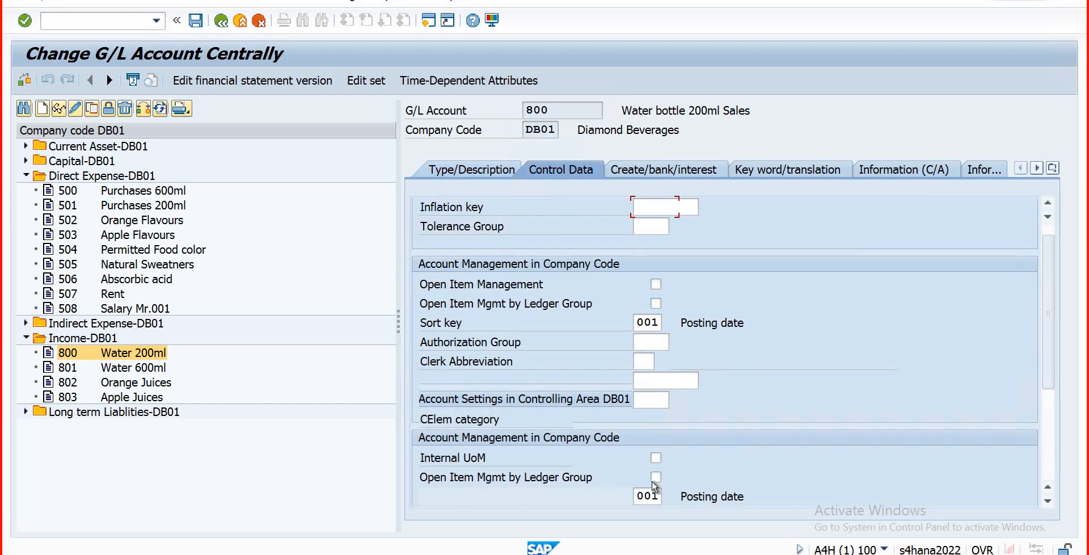
scroll(654, 488, up, 3)
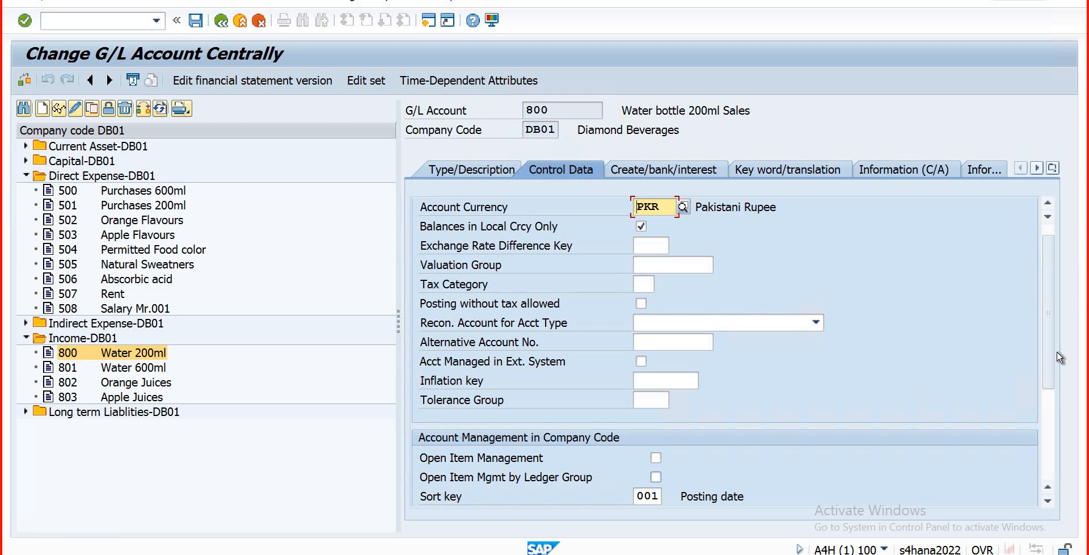
scroll(772, 471, down, 3)
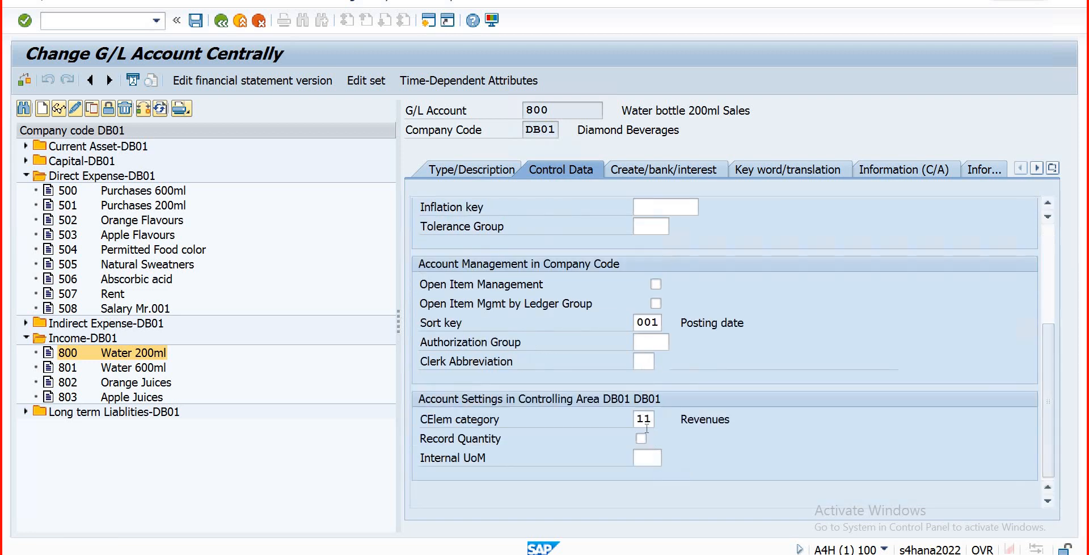
click(652, 420)
click(660, 418)
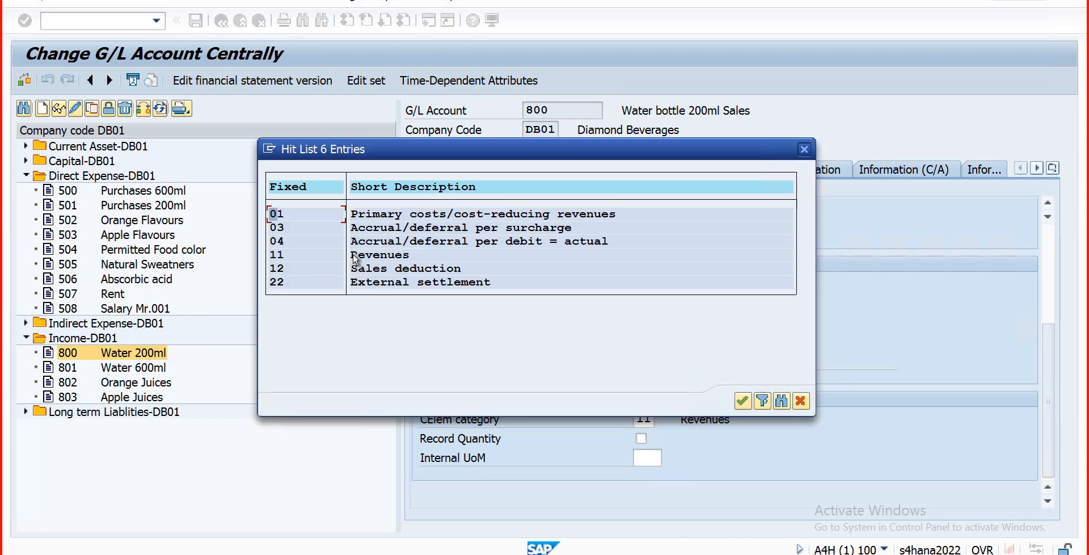
key(Escape)
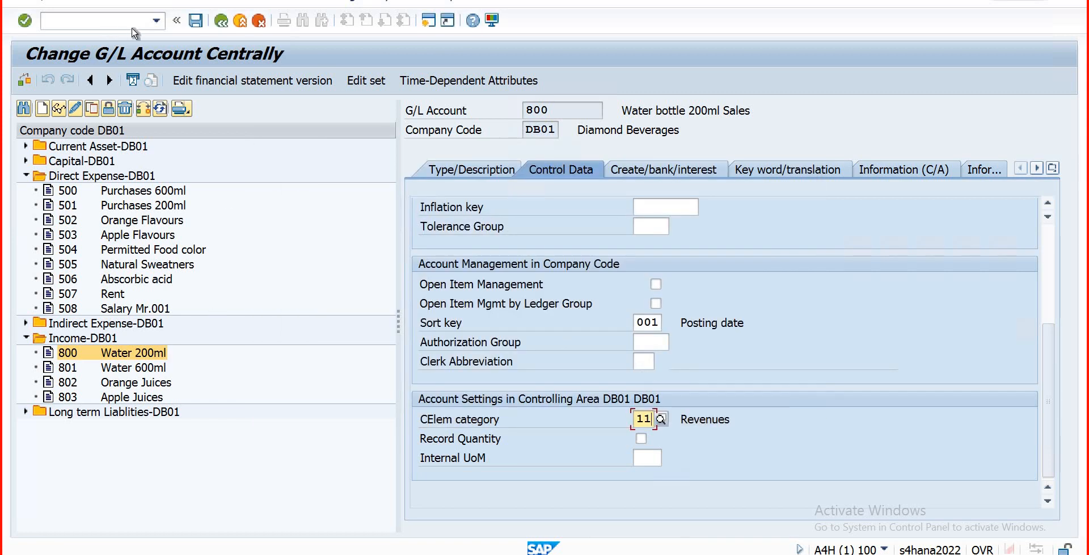
Step: Save account 800 with no changes and return to SAP Easy Access via /n
click(195, 22)
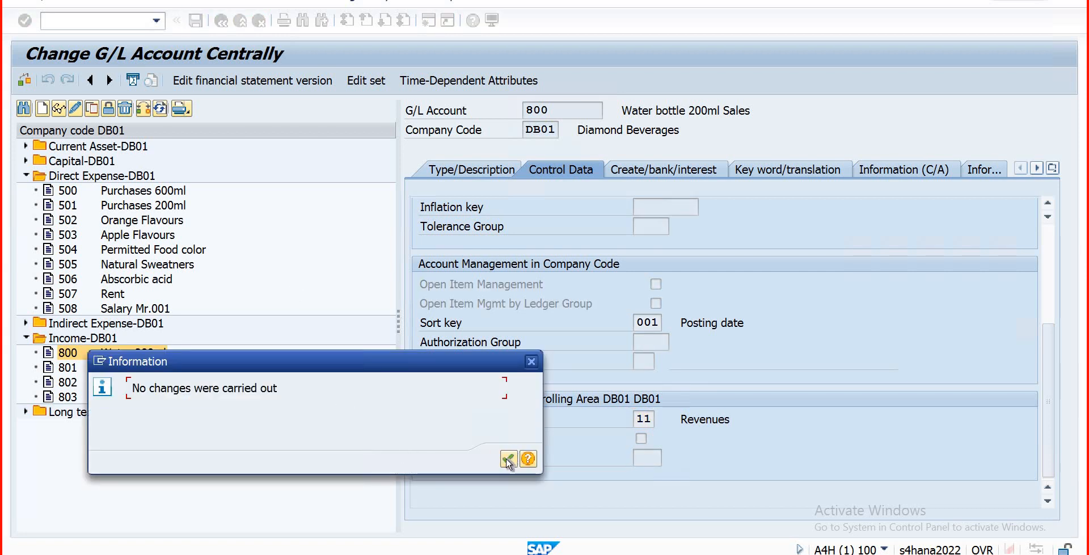
click(508, 457)
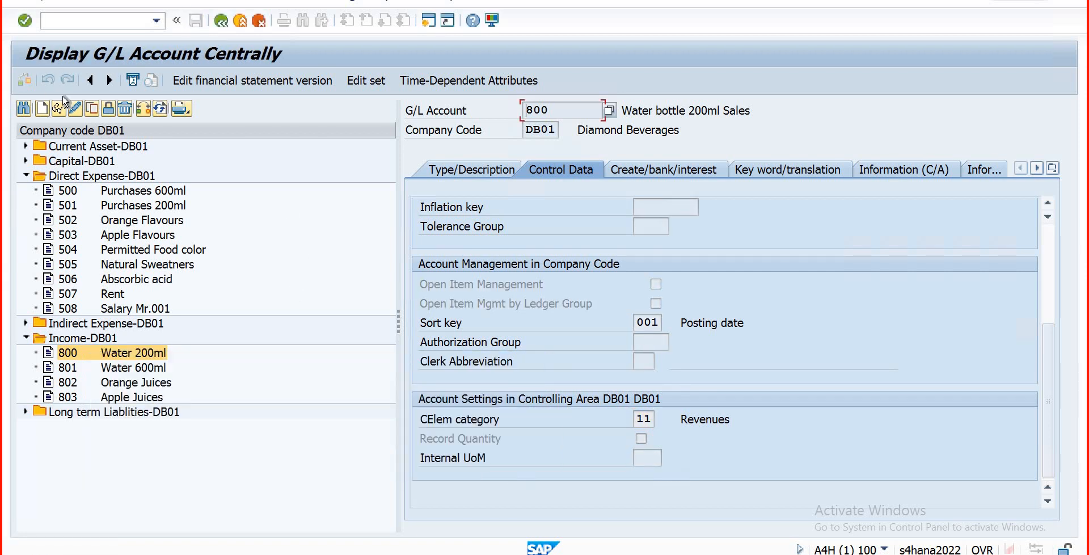
click(69, 22)
text(/n)
key(Return)
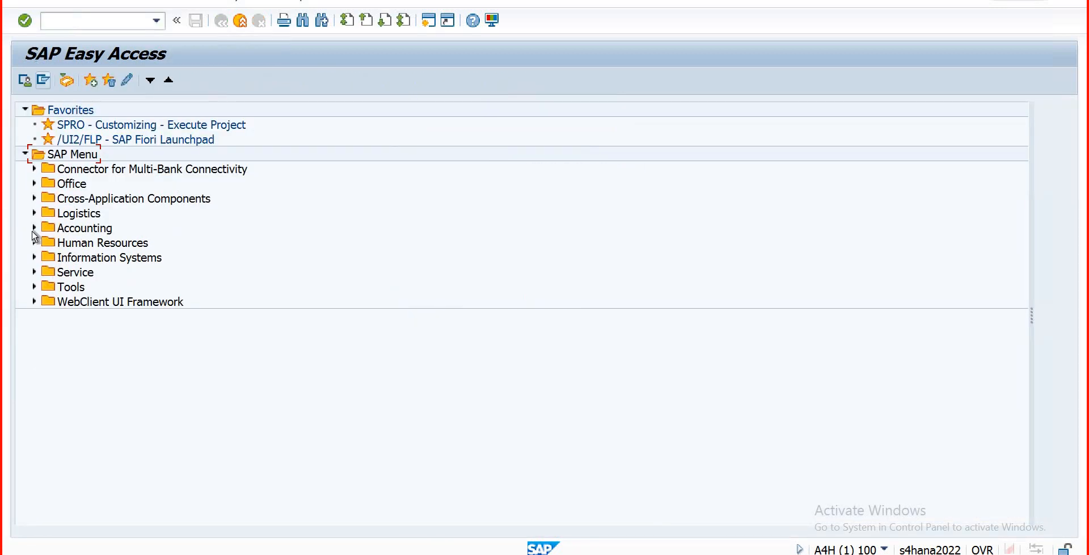
Step: Expand Accounting > Controlling > Cost Element Accounting > Master Data > Cost Element to reveal FS00
click(34, 228)
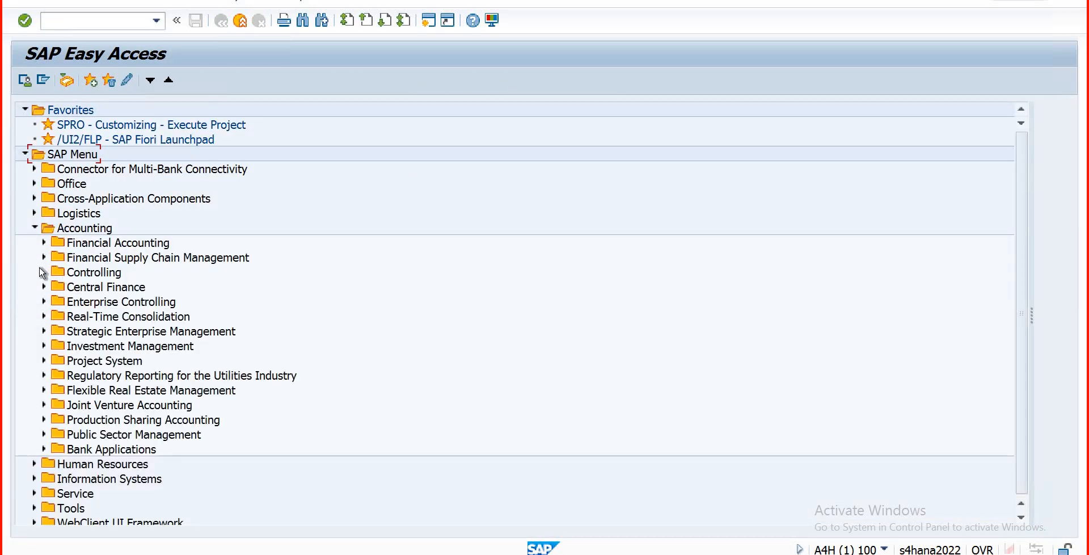
click(44, 272)
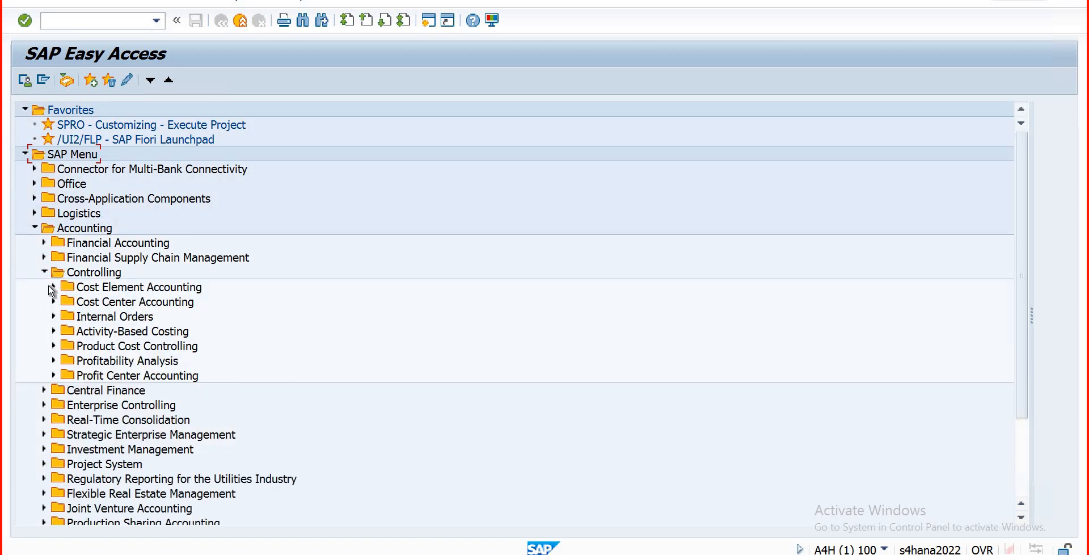
click(55, 290)
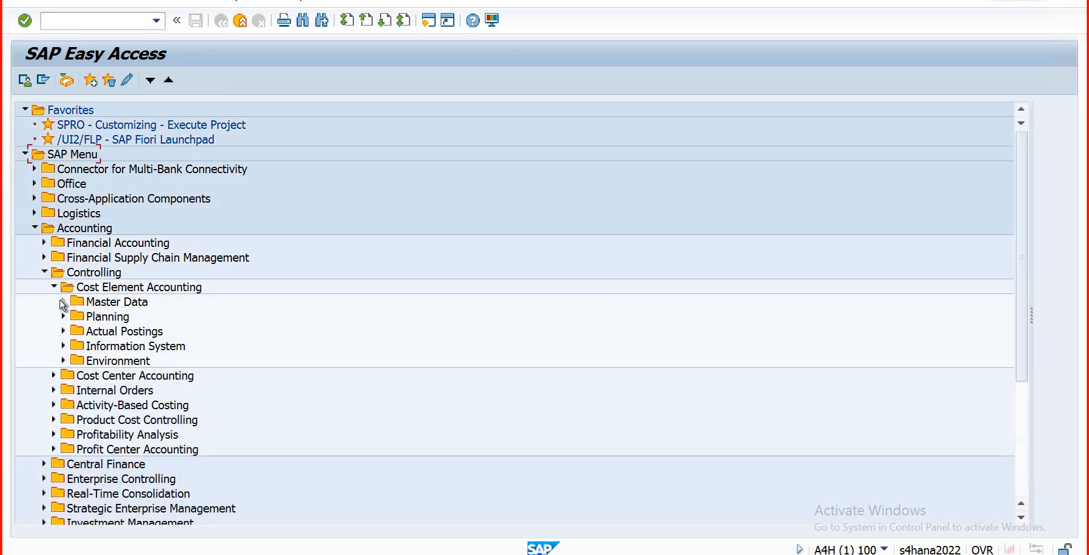
click(63, 303)
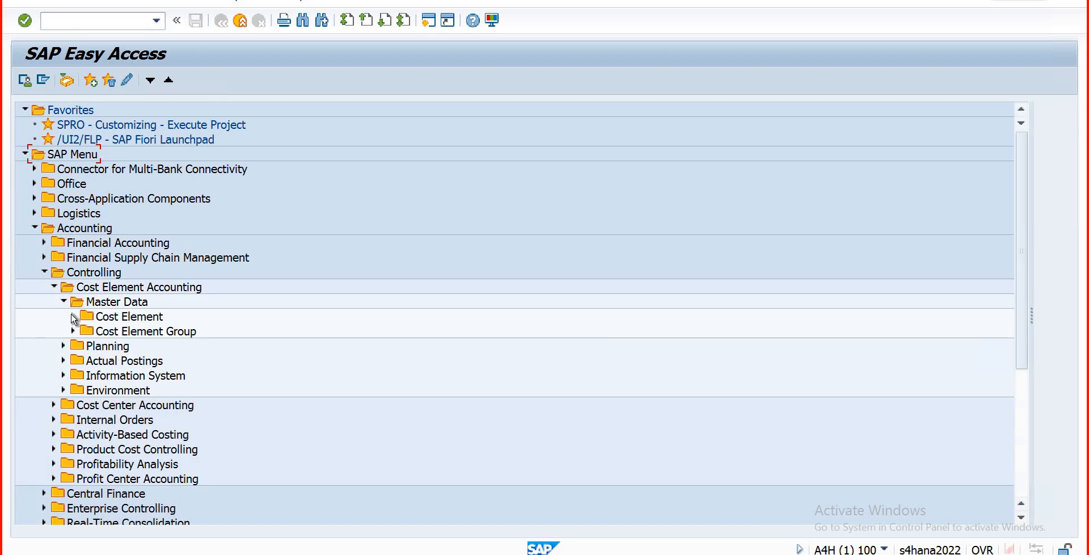
click(73, 317)
click(84, 331)
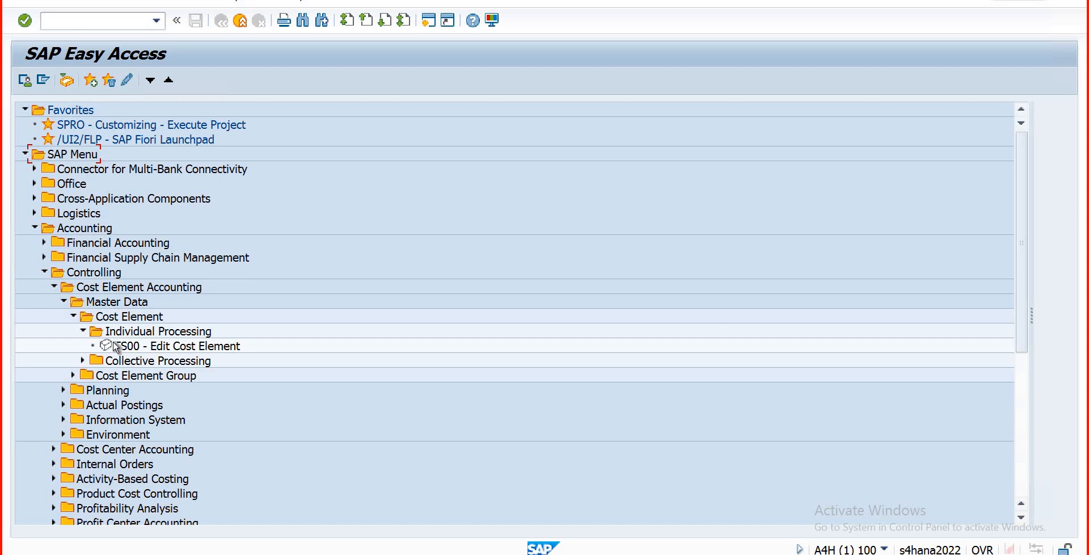
Step: Collapse the Controlling branch back to the Accounting level of the menu
click(61, 26)
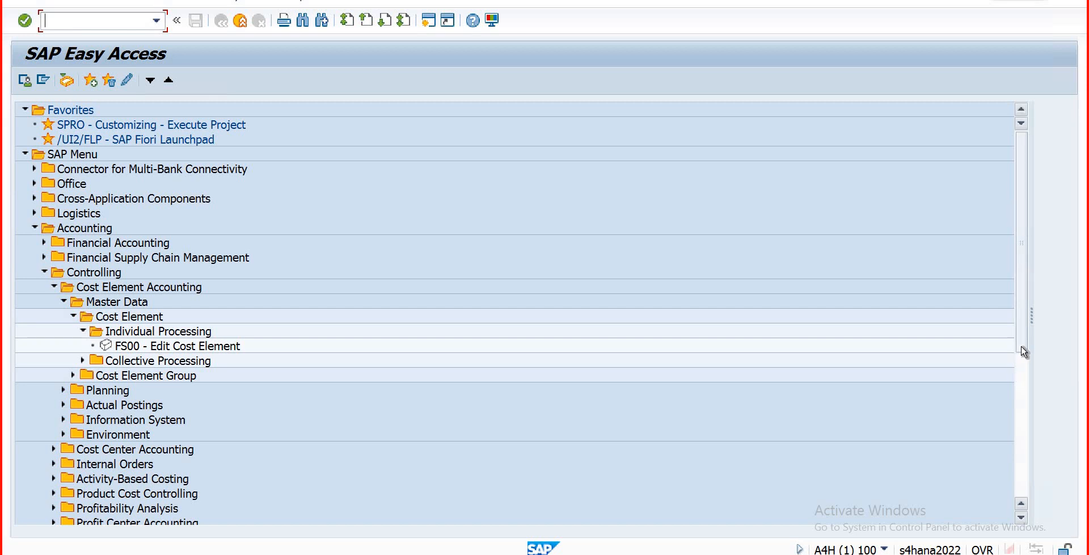
scroll(1022, 357, down, 3)
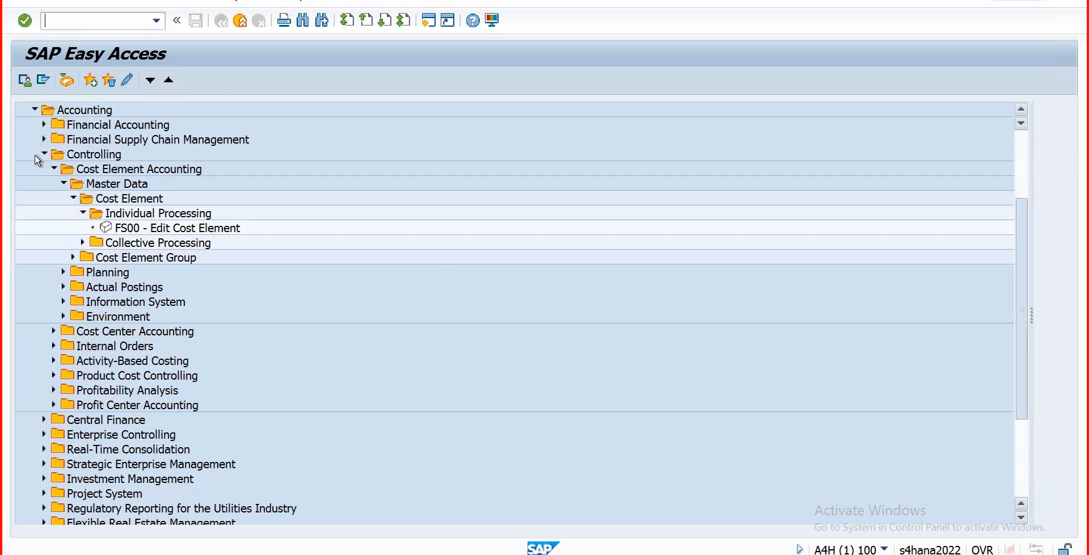
scroll(37, 161, up, 1)
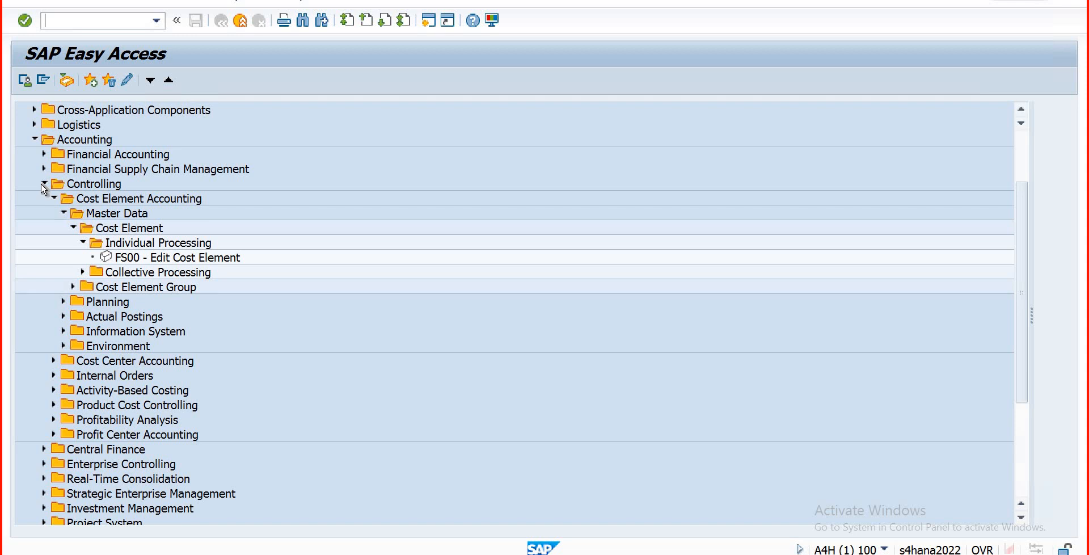
click(44, 184)
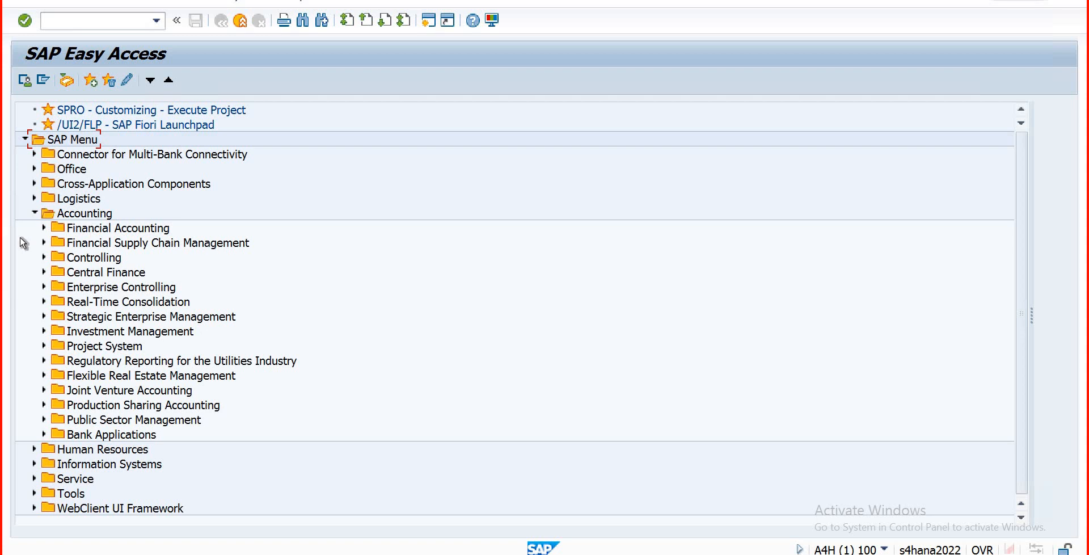
Step: Start FS00 with /nfs00 to edit G/L accounts centrally for company code DB01
click(44, 258)
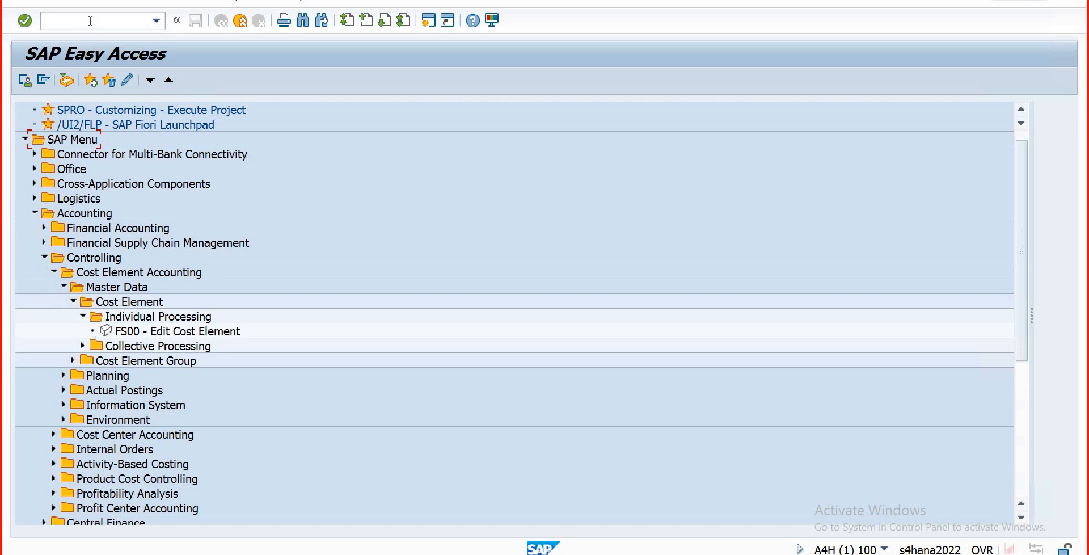
text(/nfs00)
key(Return)
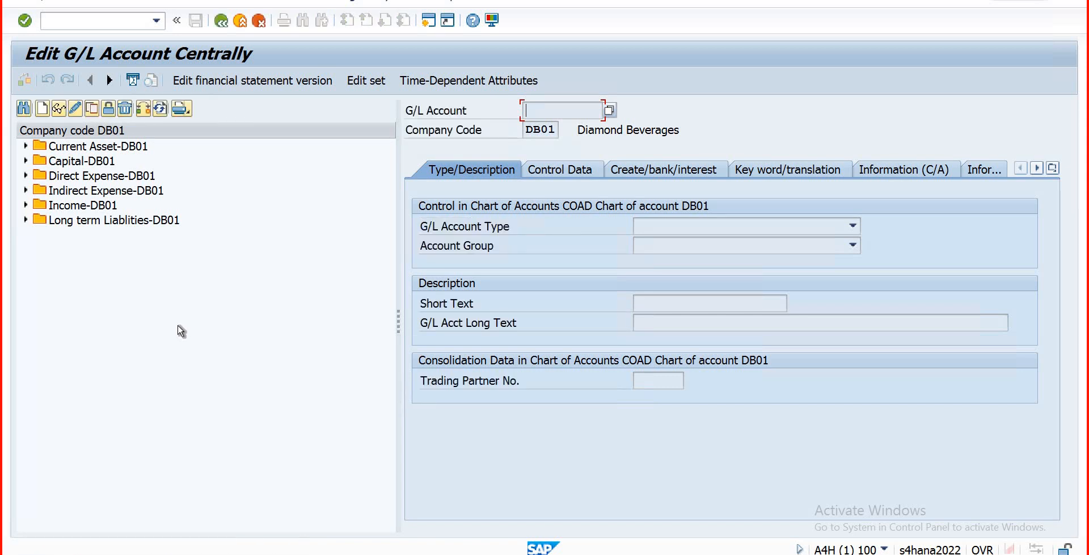
Step: Try switching account 705 Finance cost to Secondary Costs, then exit without saving the change
click(25, 190)
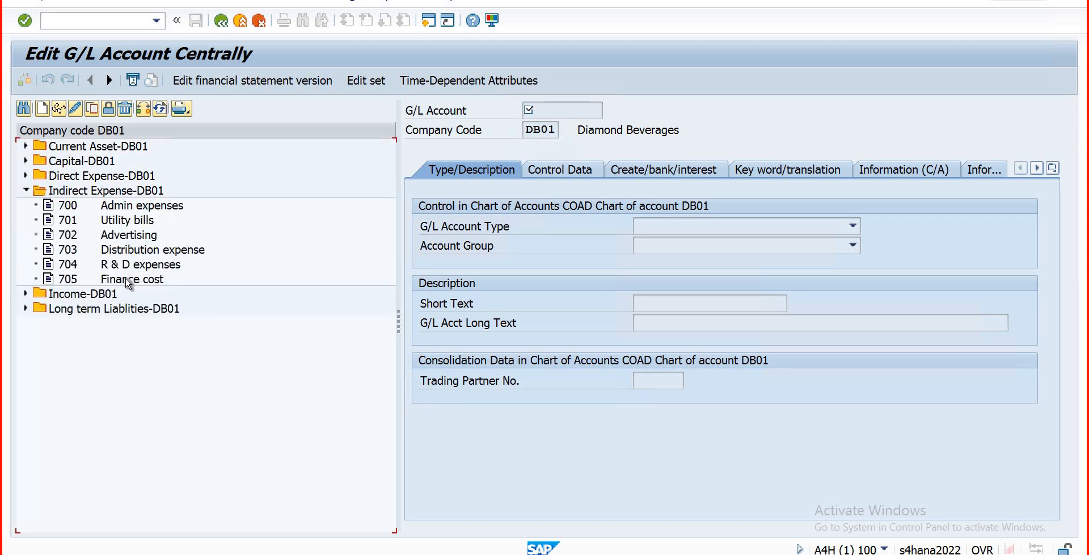
click(128, 281)
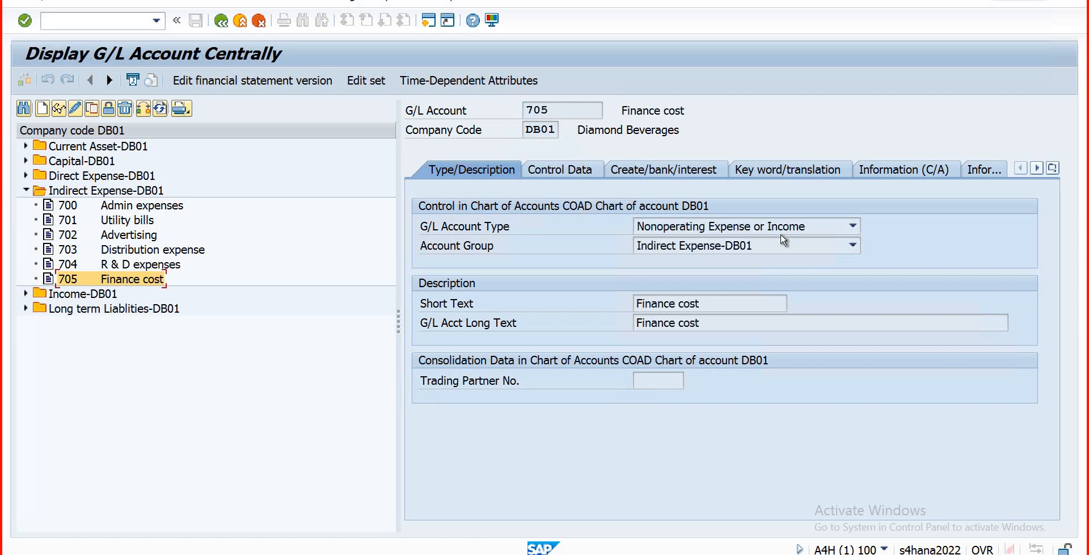
click(74, 109)
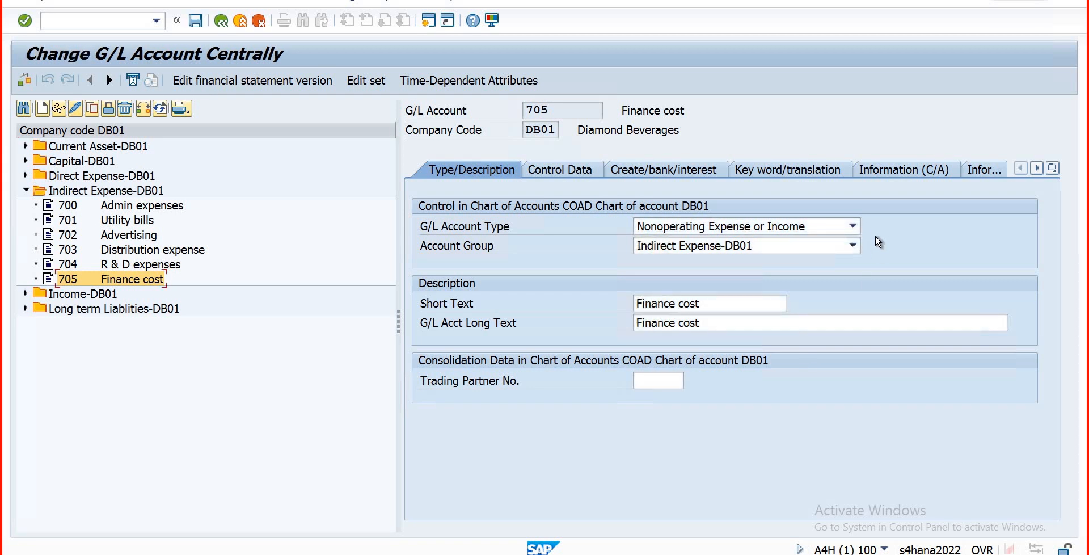
click(852, 227)
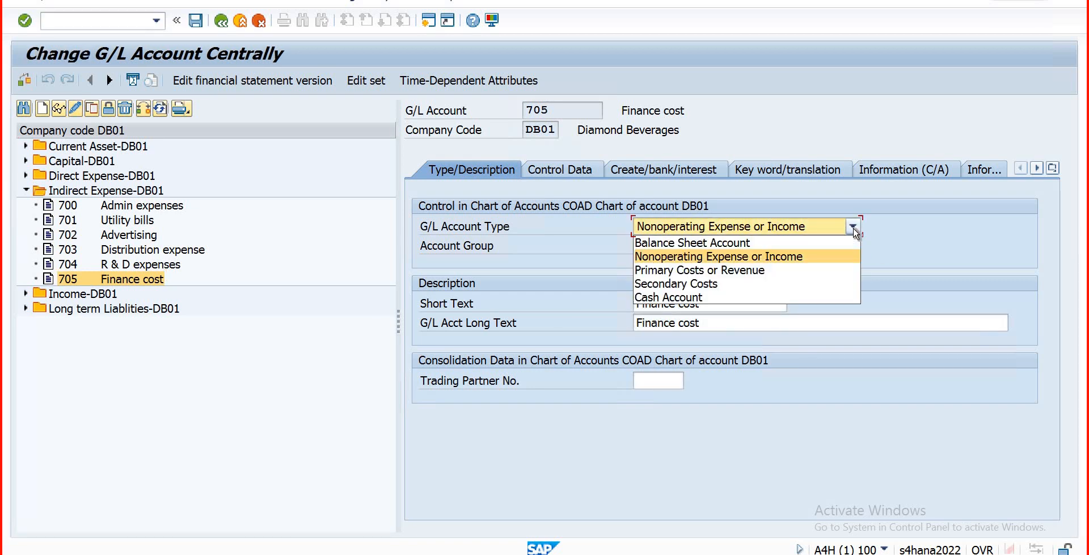
click(708, 285)
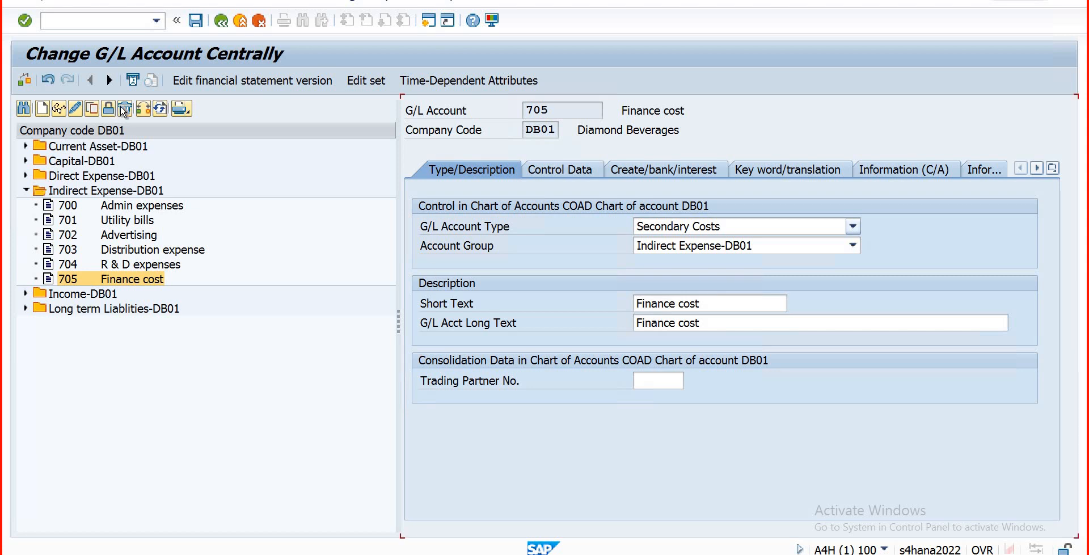
click(240, 20)
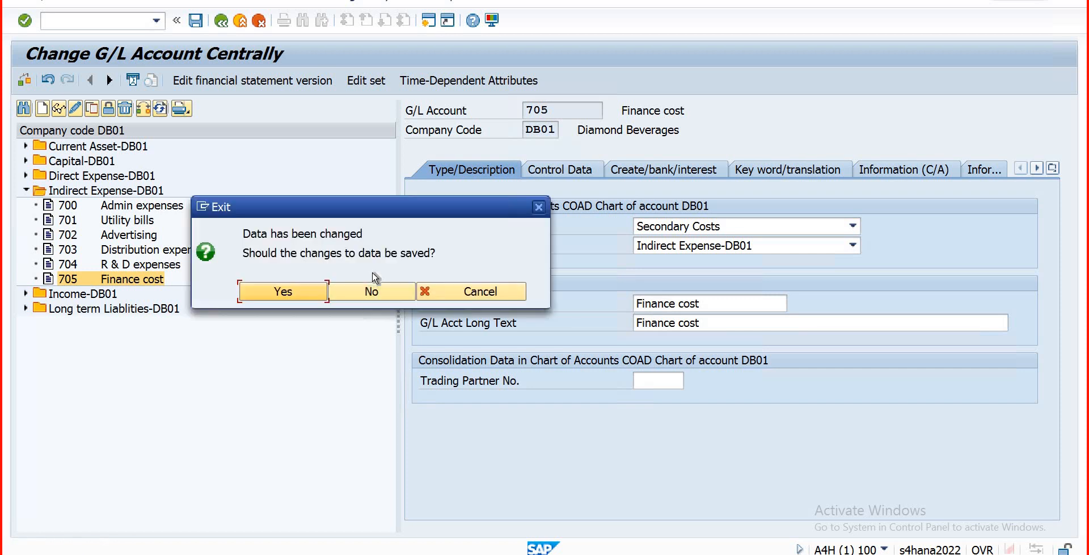
click(332, 291)
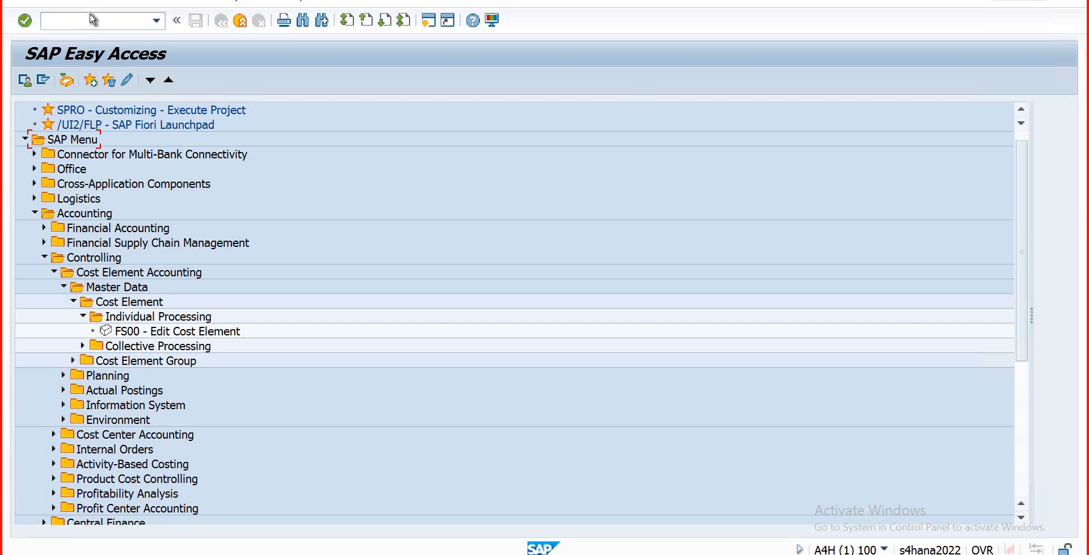
Step: Rerun FS00 and review Direct Expense-DB01 accounts, selecting 500 Purchases 600ml
click(103, 22)
text(fs00)
key(Return)
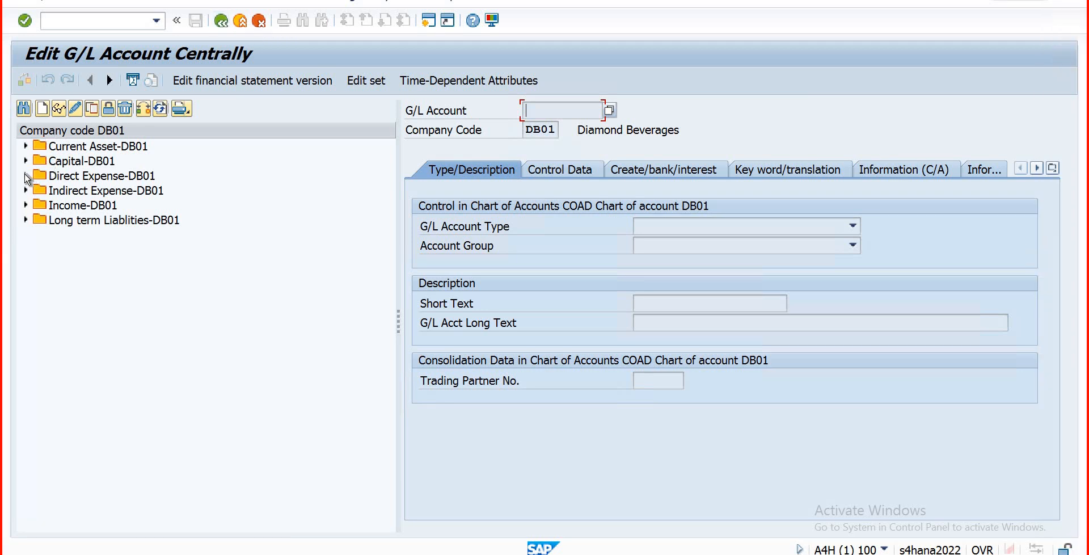
click(171, 255)
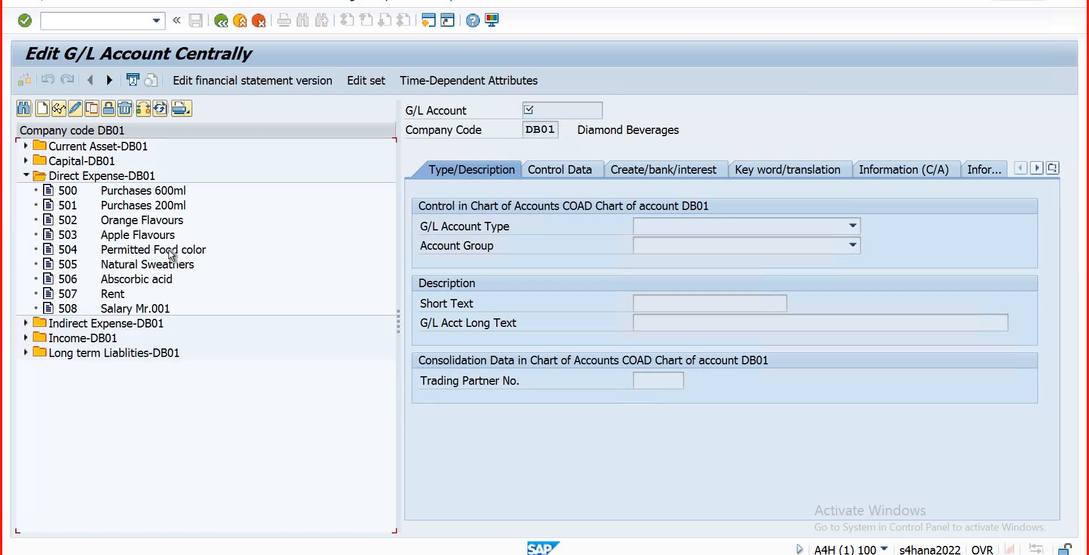
click(111, 191)
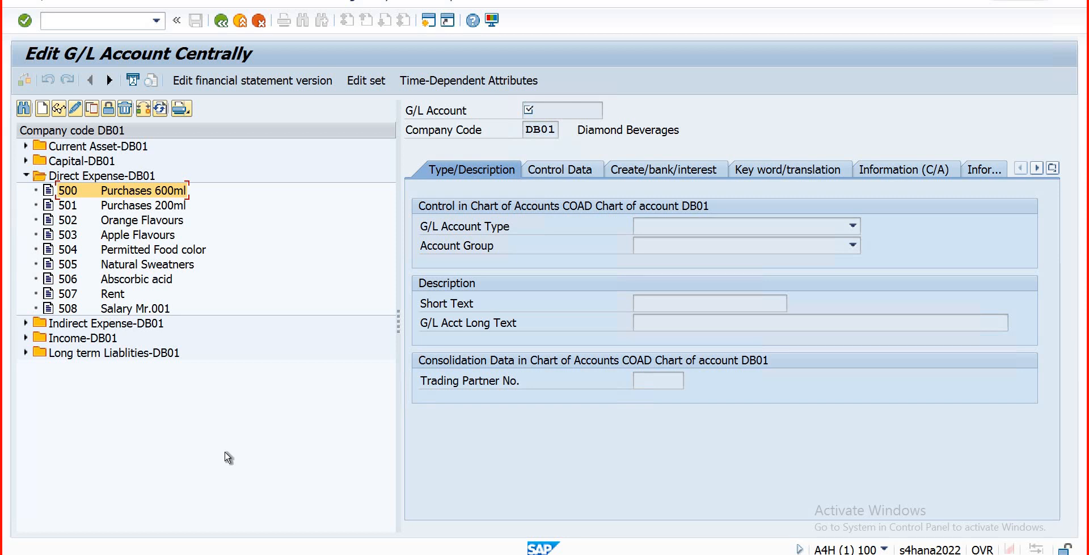
Step: Collapse Direct Expense-DB01 and launch the customizing project transaction with /nspro
click(25, 176)
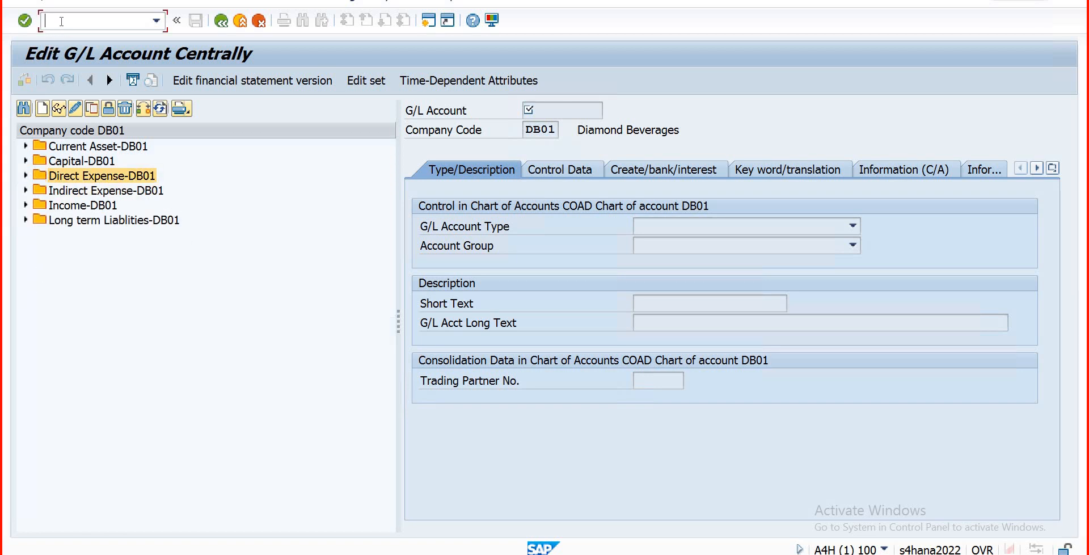
text(/nspro)
key(Return)
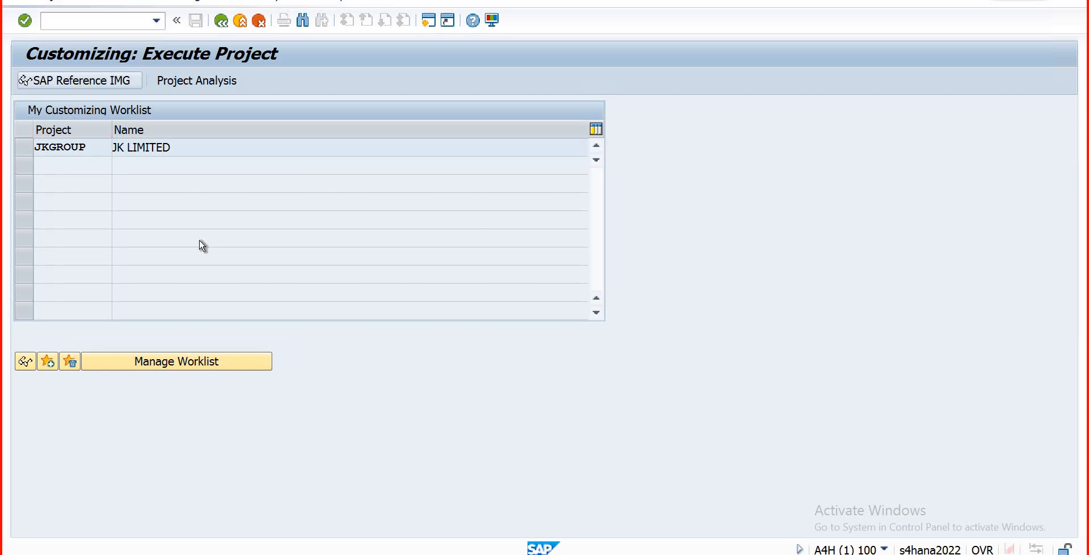
Step: In the SAP Reference IMG, run General Ledger Master Data > G/L Accounts > Preparations > Define Account Group
click(104, 85)
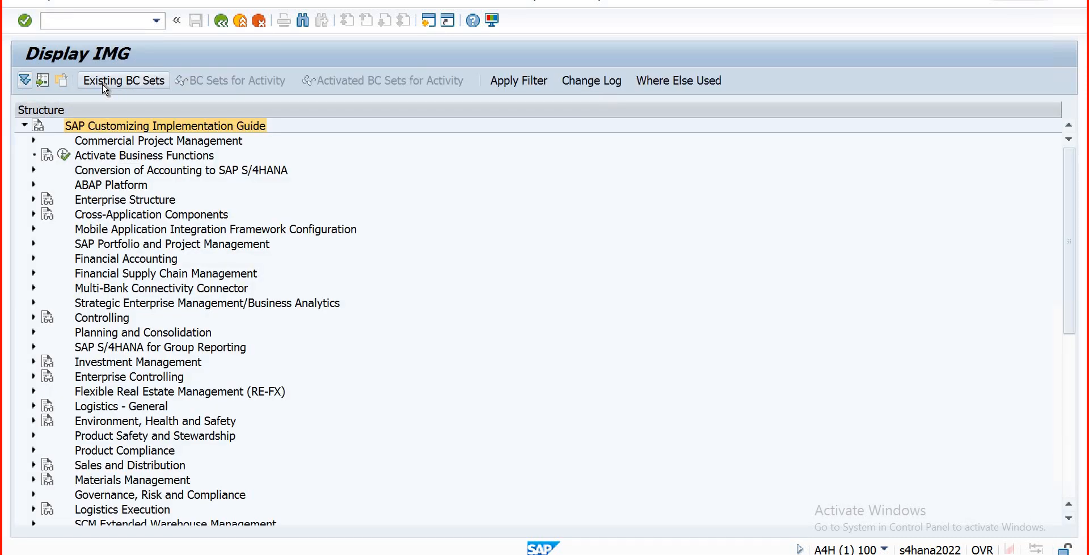
click(104, 86)
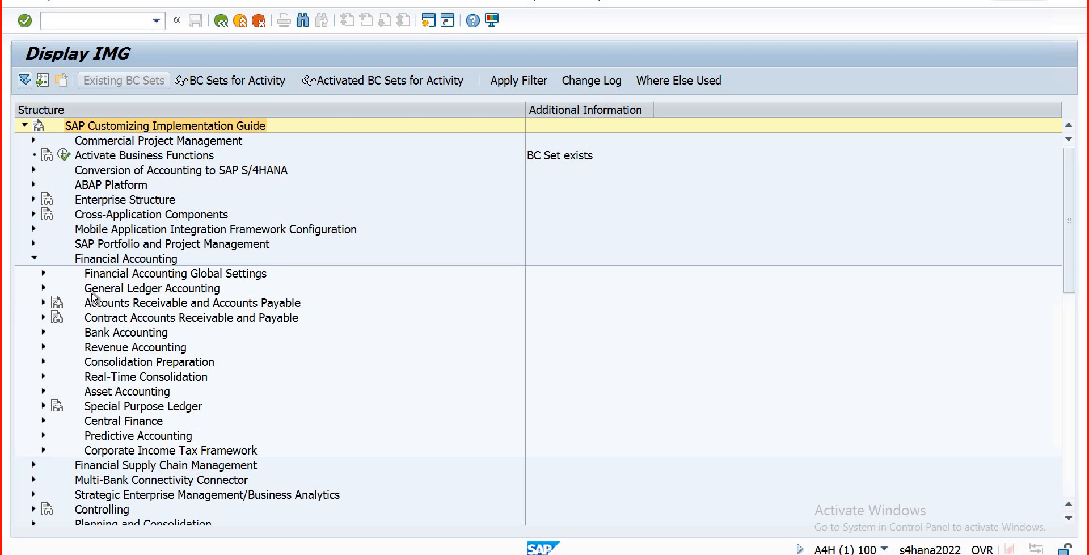
click(43, 287)
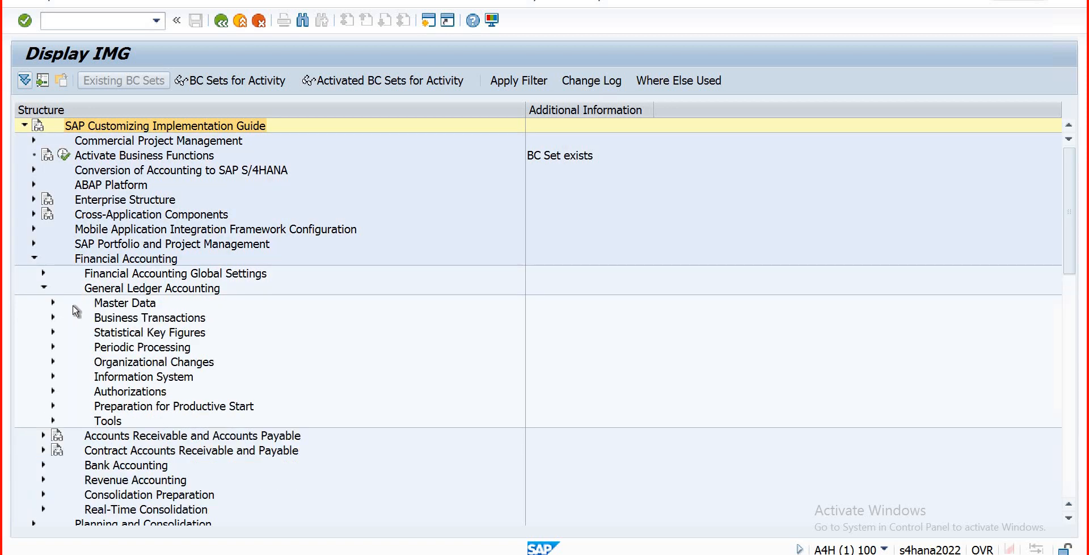
click(44, 287)
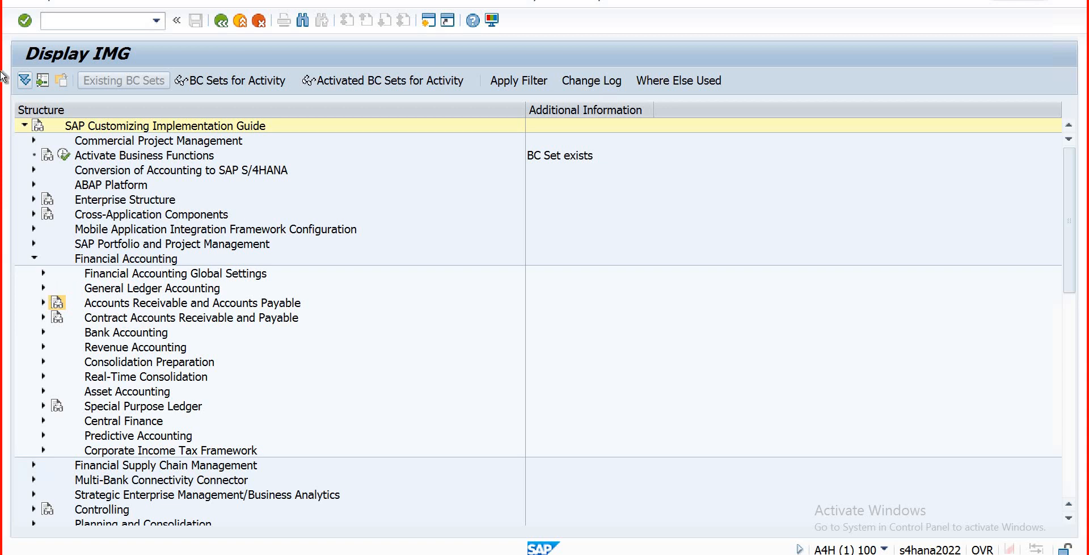
click(43, 289)
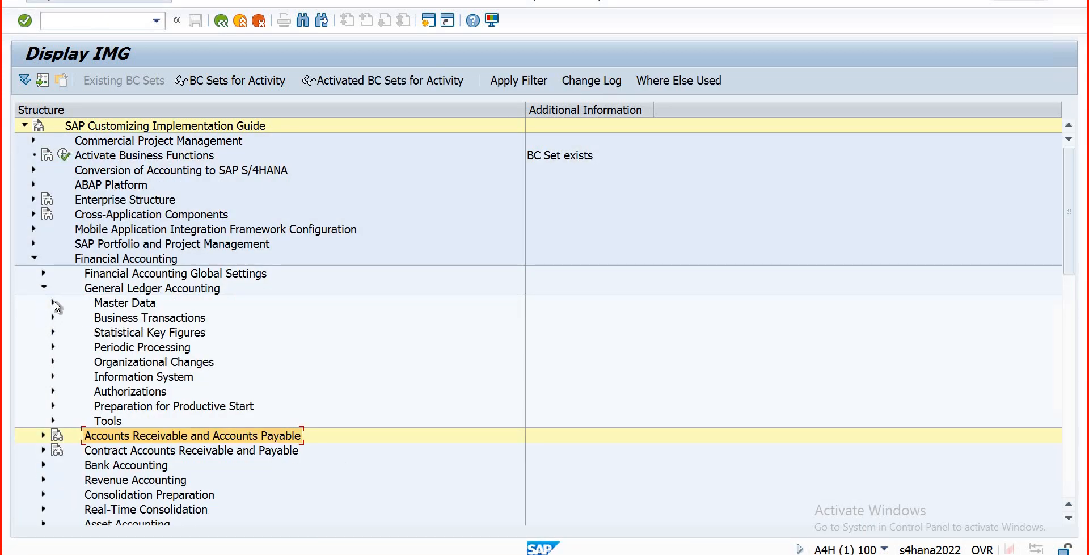
click(53, 302)
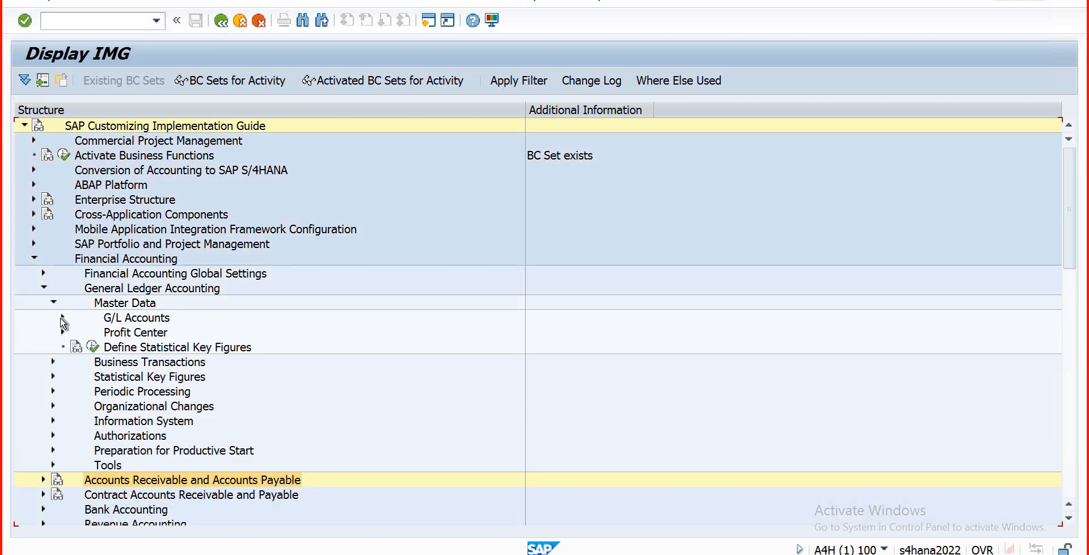
click(61, 318)
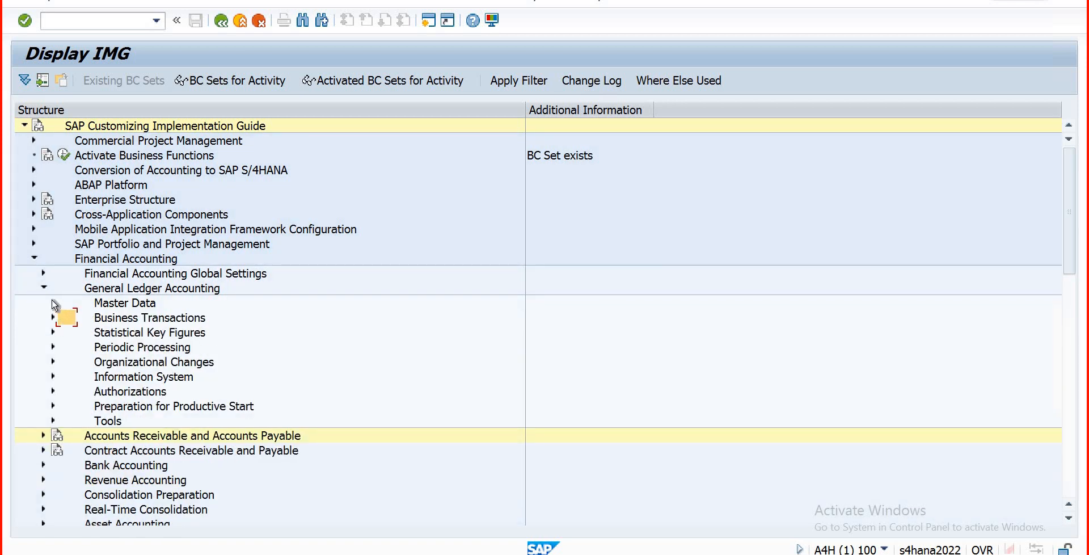
click(54, 302)
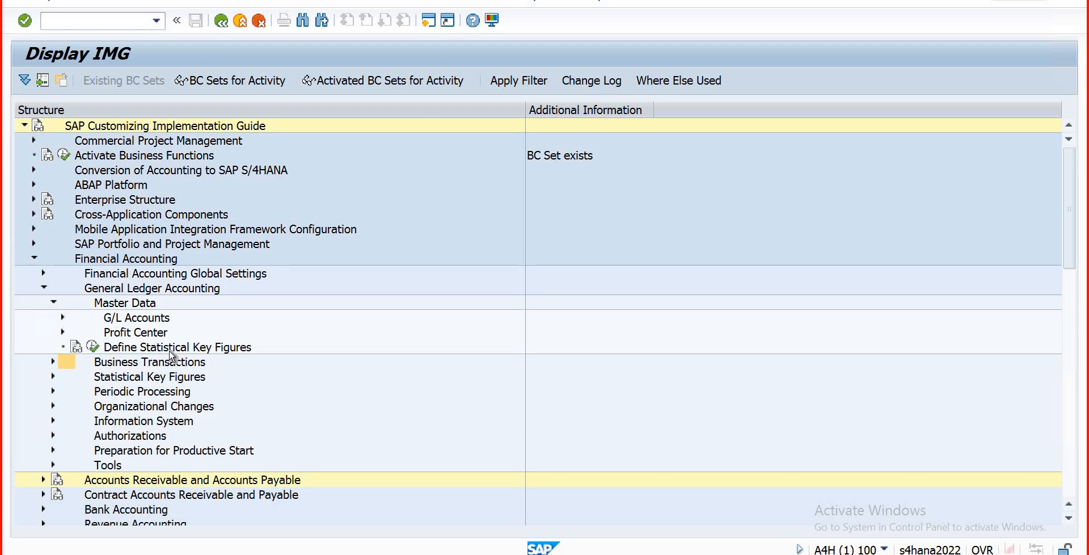
click(63, 317)
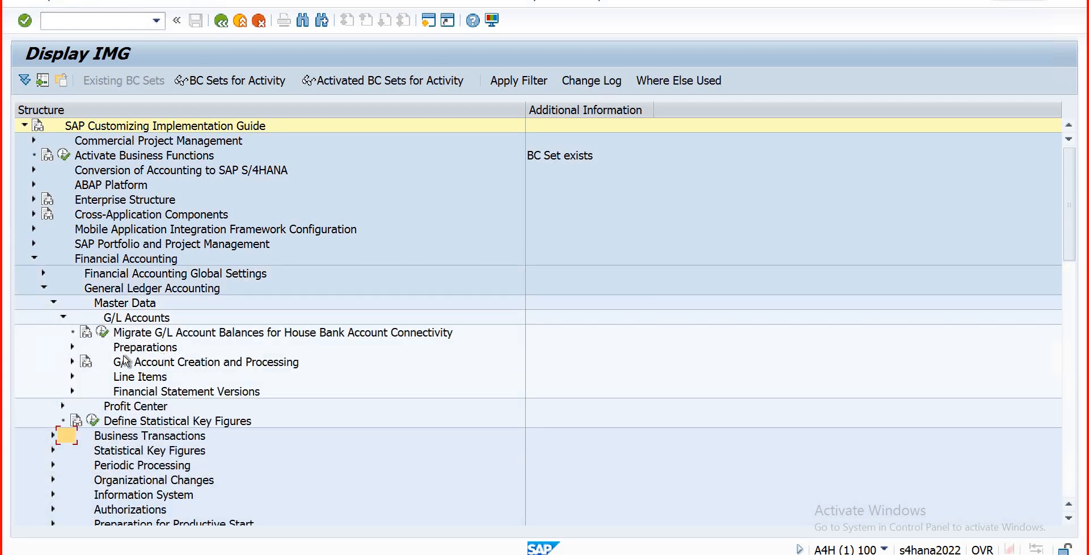
click(73, 347)
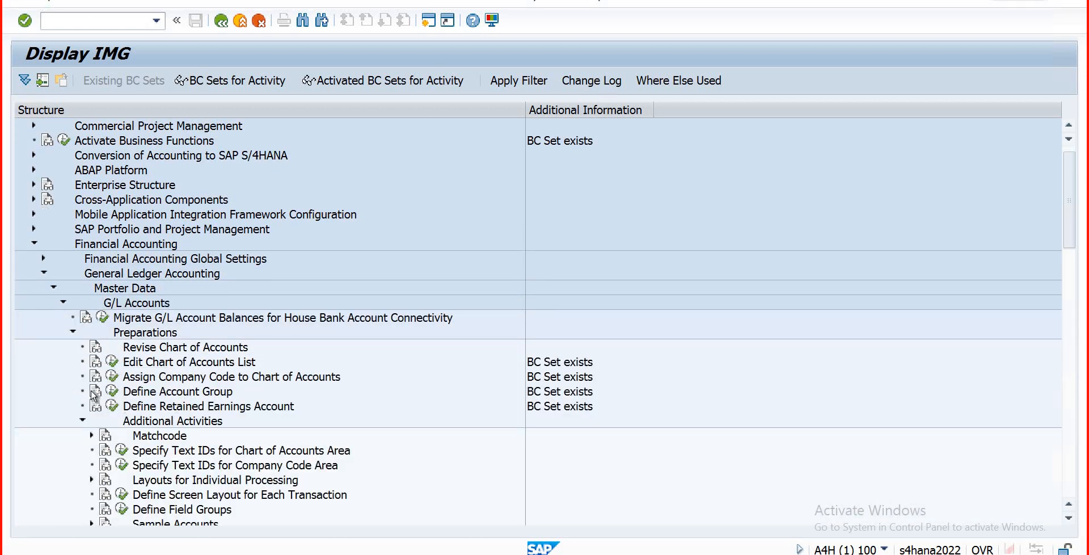
click(111, 391)
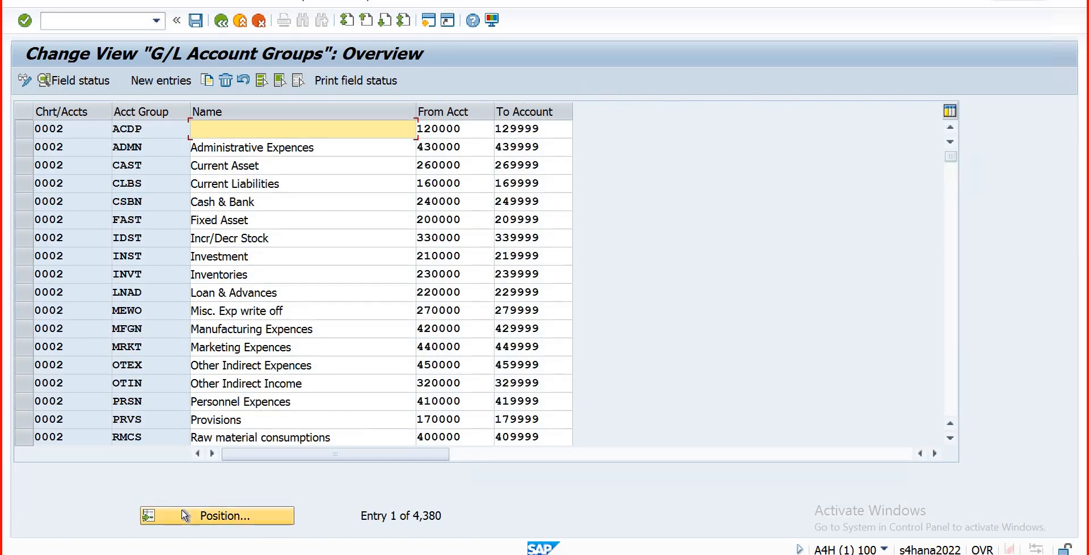
Step: Position on chart COAD, select Current Asset-DB01 and Short term Liabilities-DB01 rows, and choose New Entries
click(185, 515)
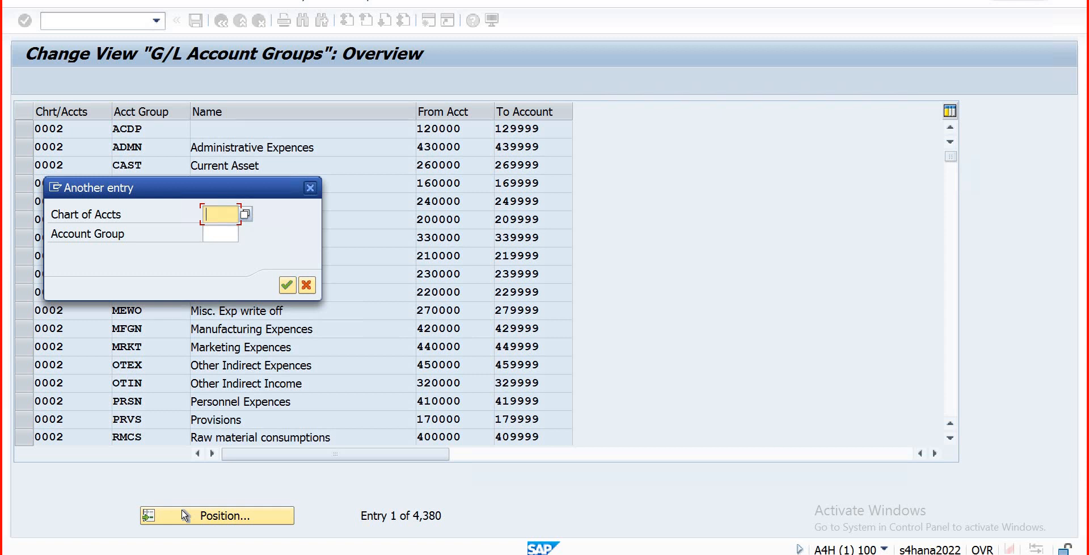
text(coad)
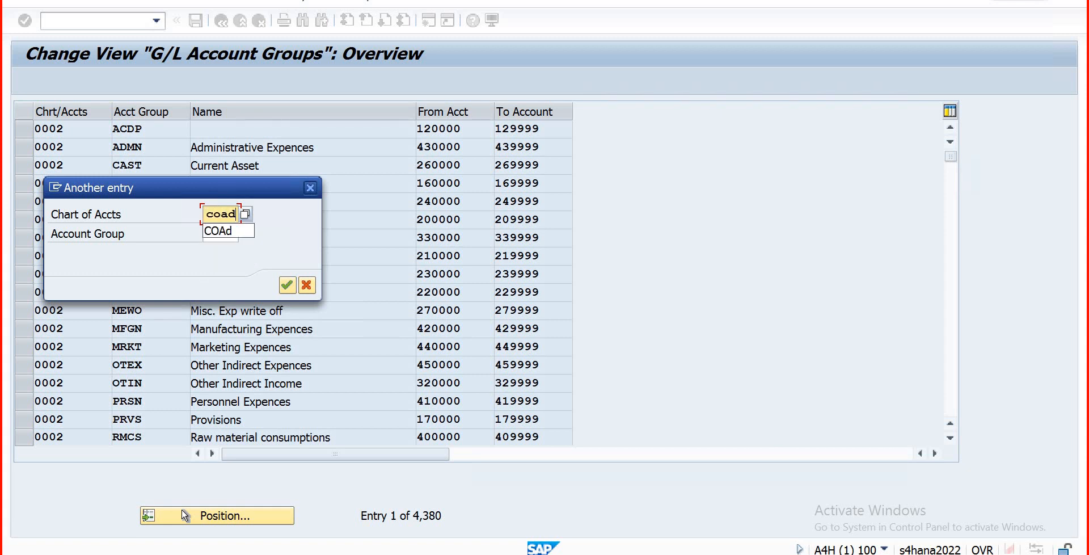
key(Return)
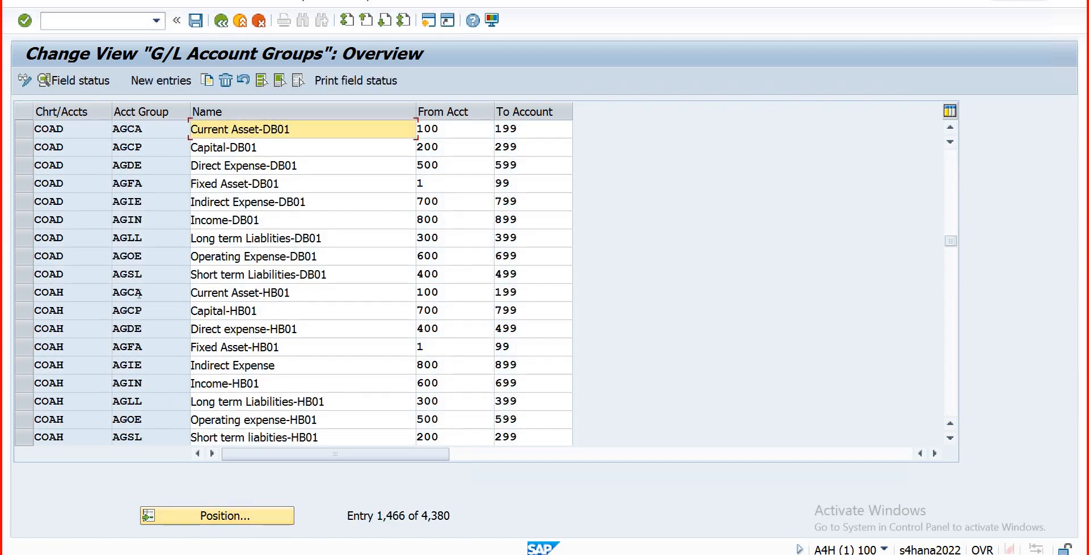
click(24, 131)
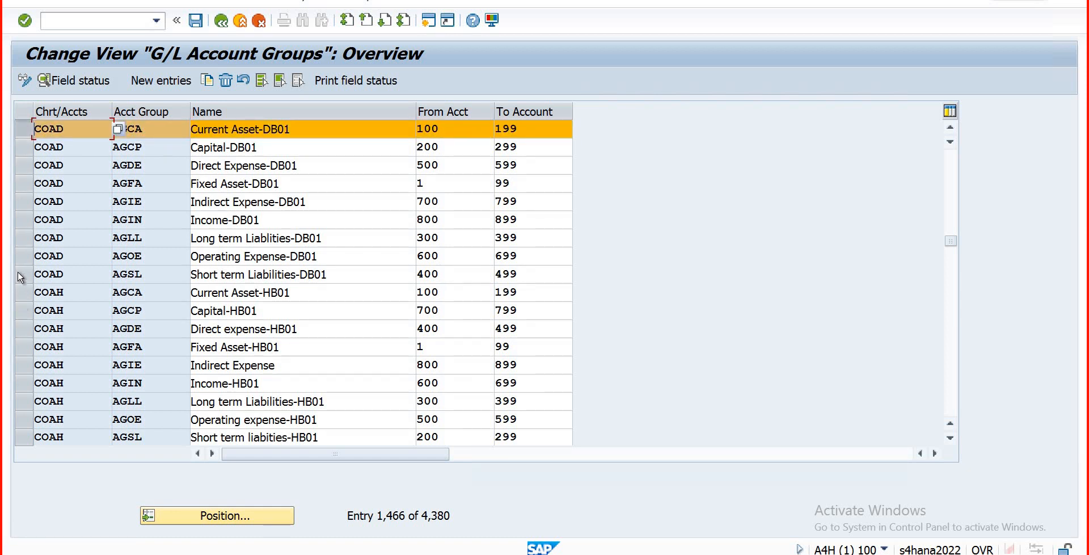
click(21, 274)
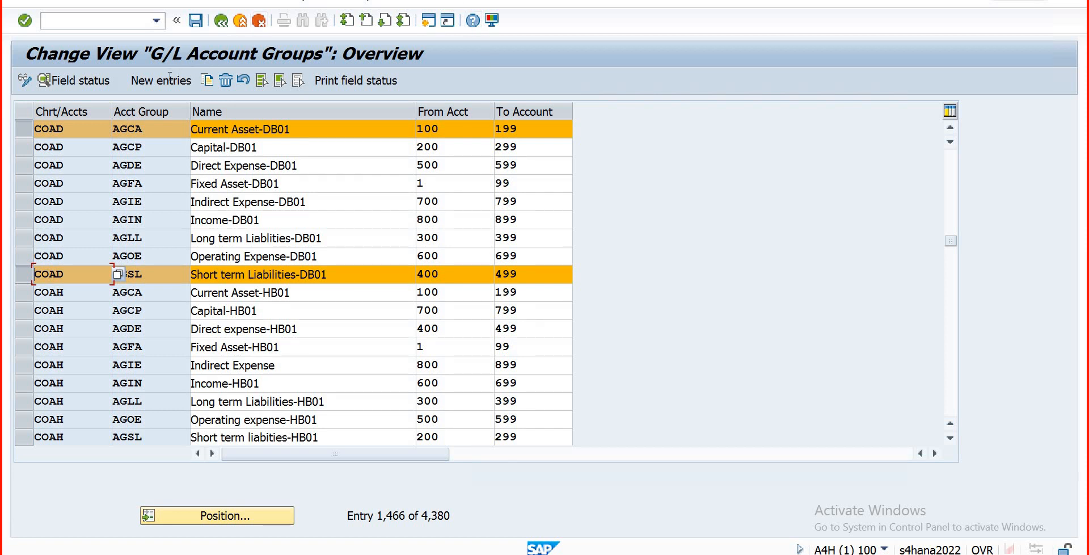
click(170, 80)
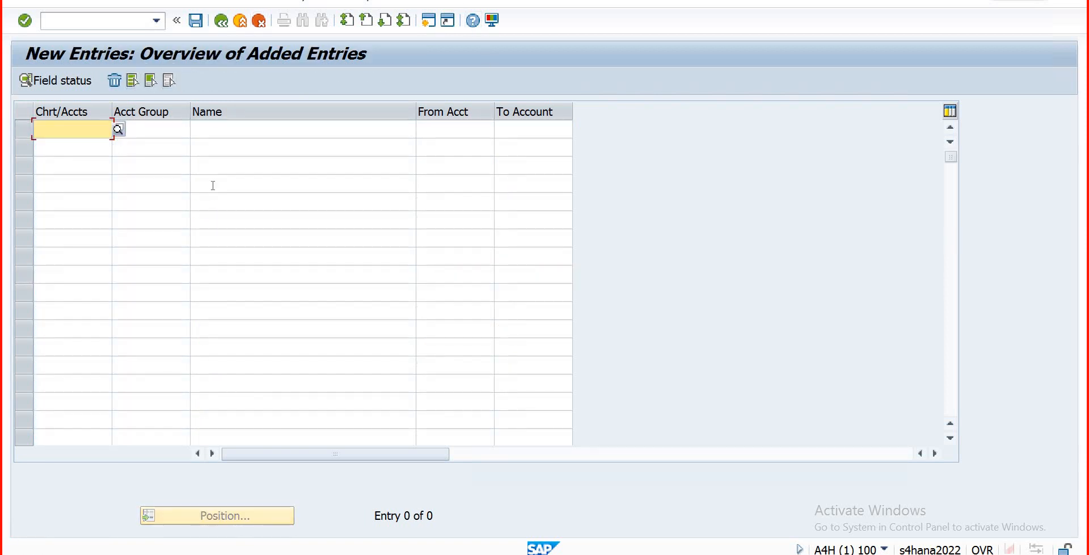
Step: Fill the new row: chart COAD, group AGSC, name Secondary Cost Elements-DB01, accounts 900 to 990
text(coad)
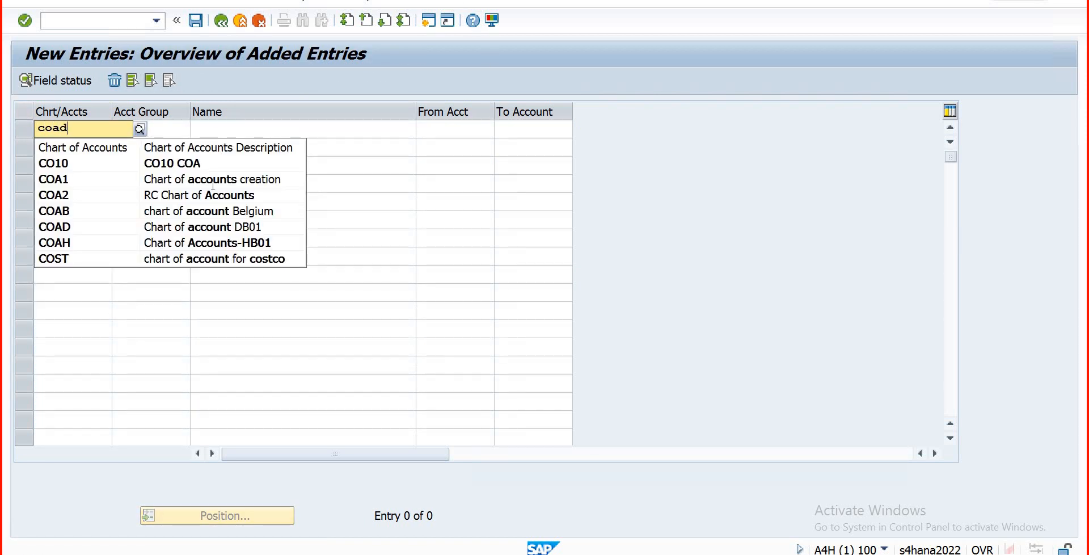
key(Tab)
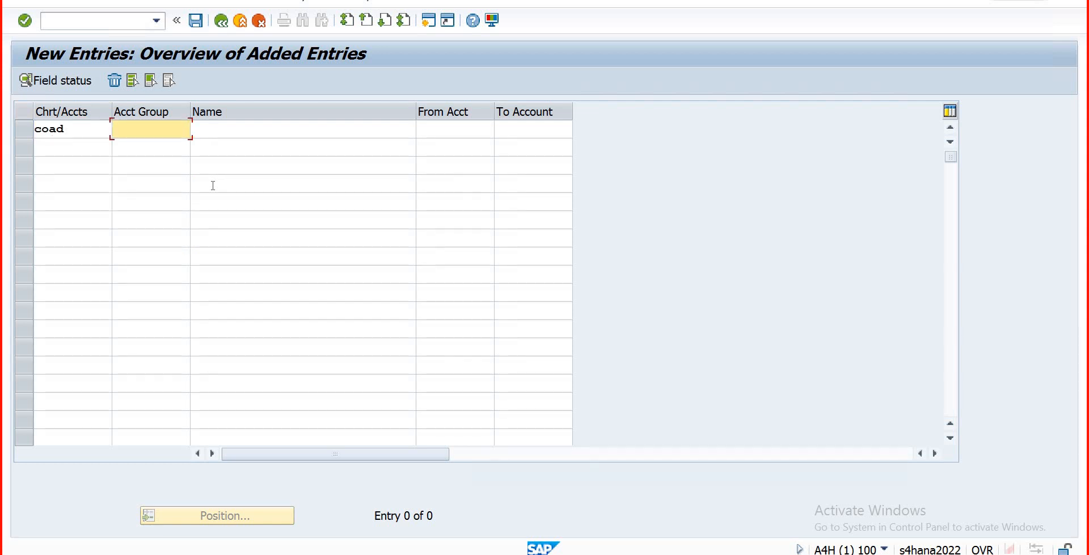
text(AG)
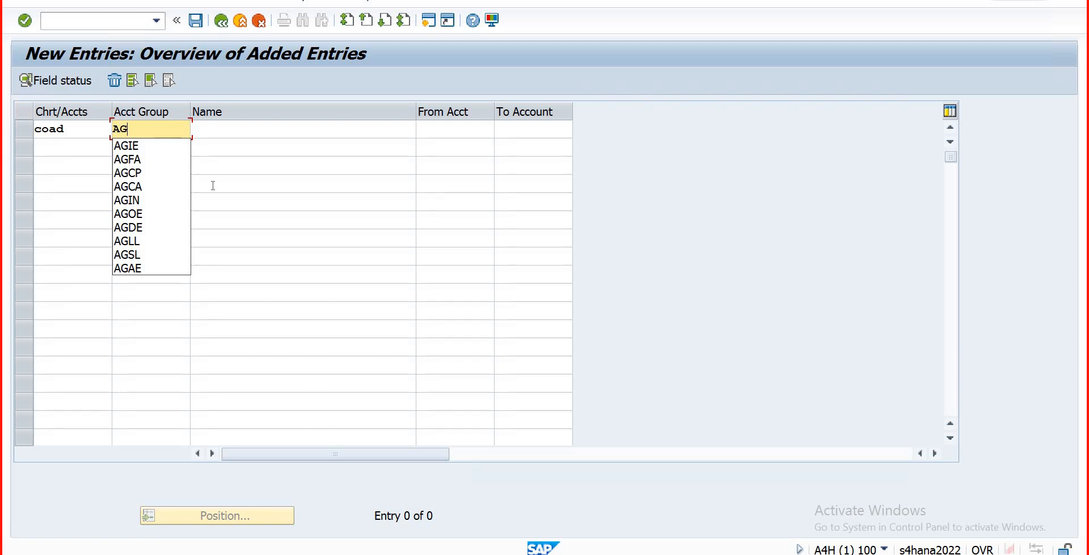
key(Caps_Lock)
text(SC)
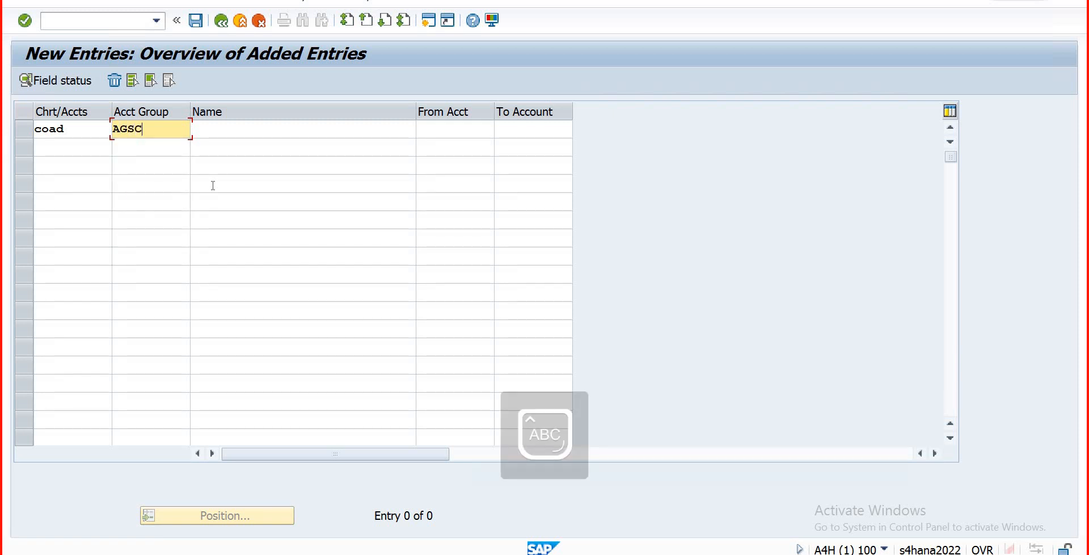
key(Tab)
key(Caps_Lock)
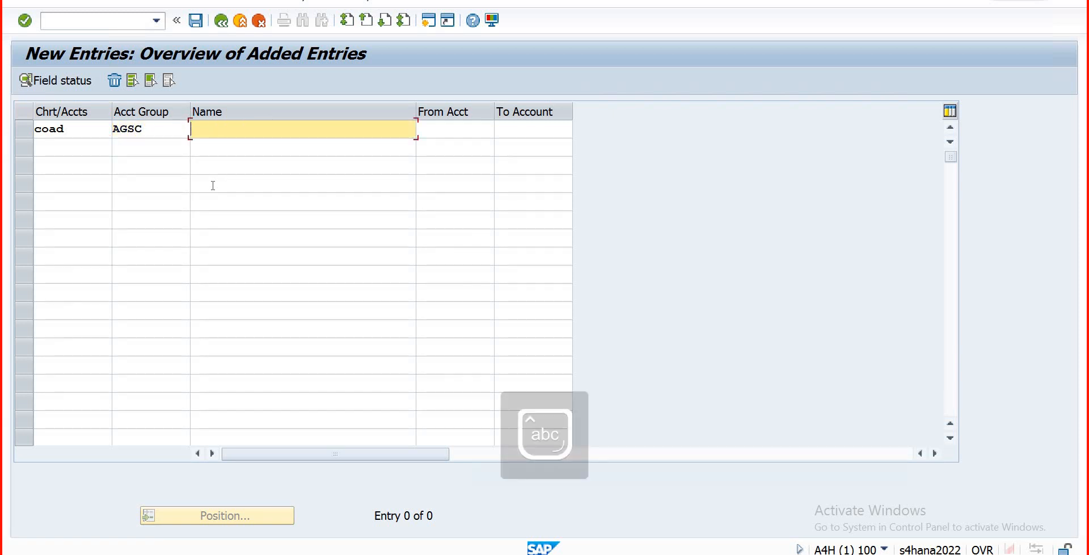
text(S)
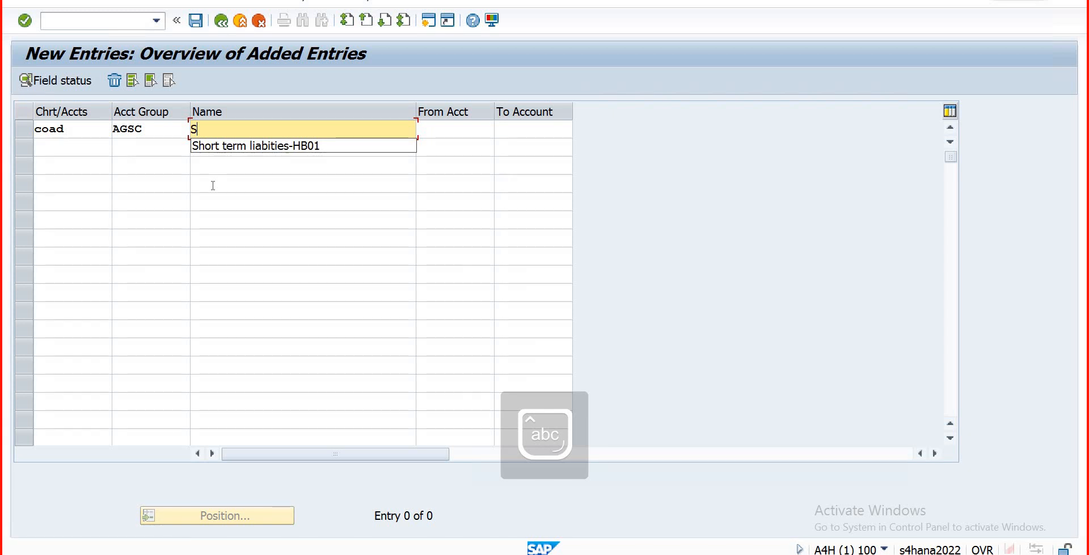
text(econ)
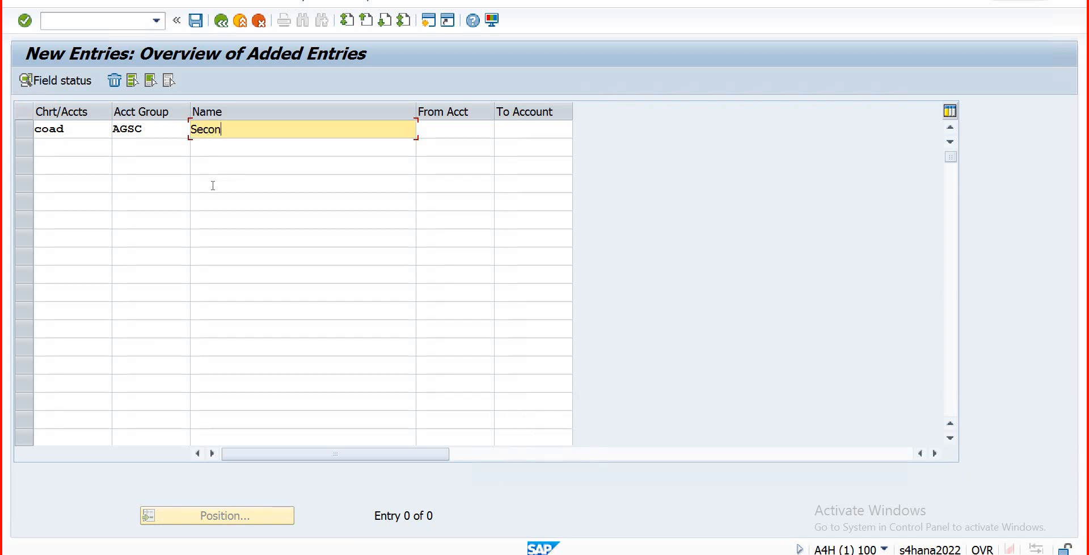
text(dary Cost Elements)
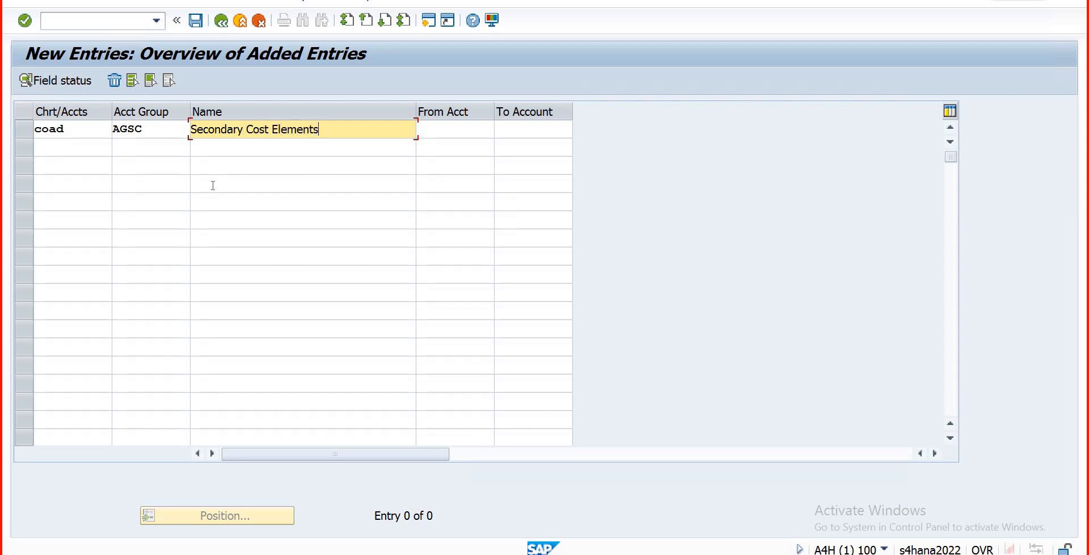
text(-DB01)
key(Tab)
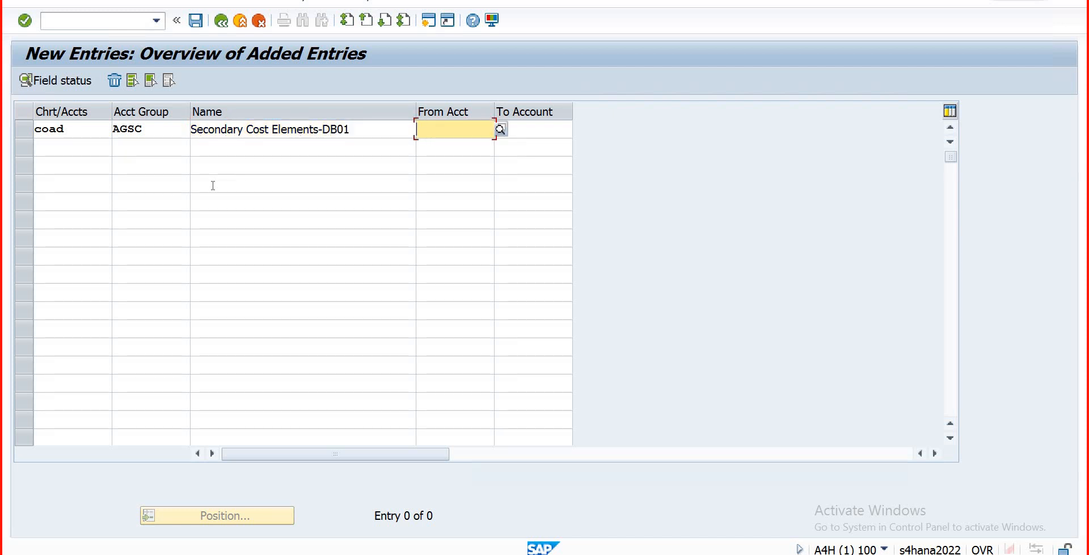
text(900)
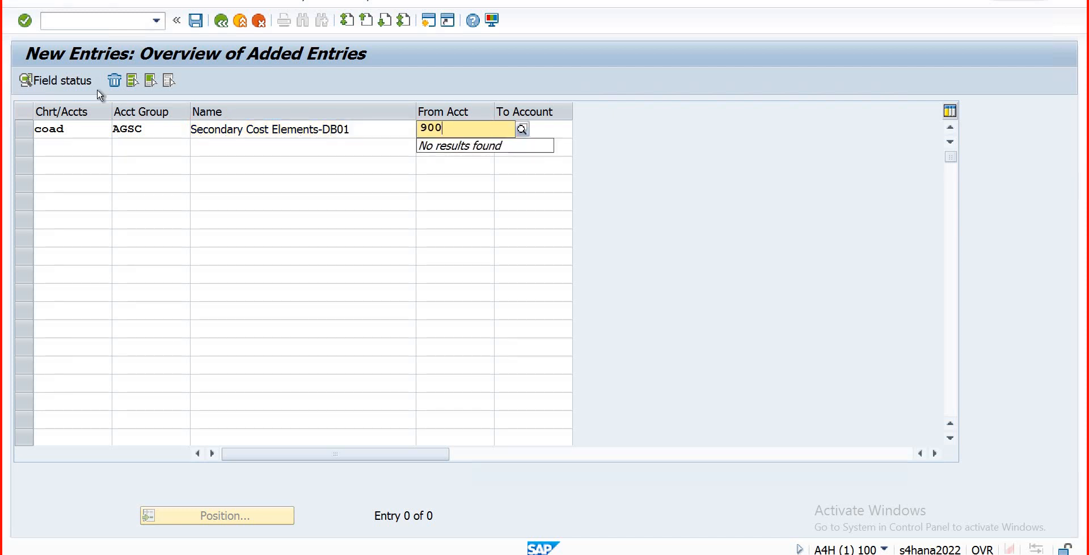
key(Tab)
text(950)
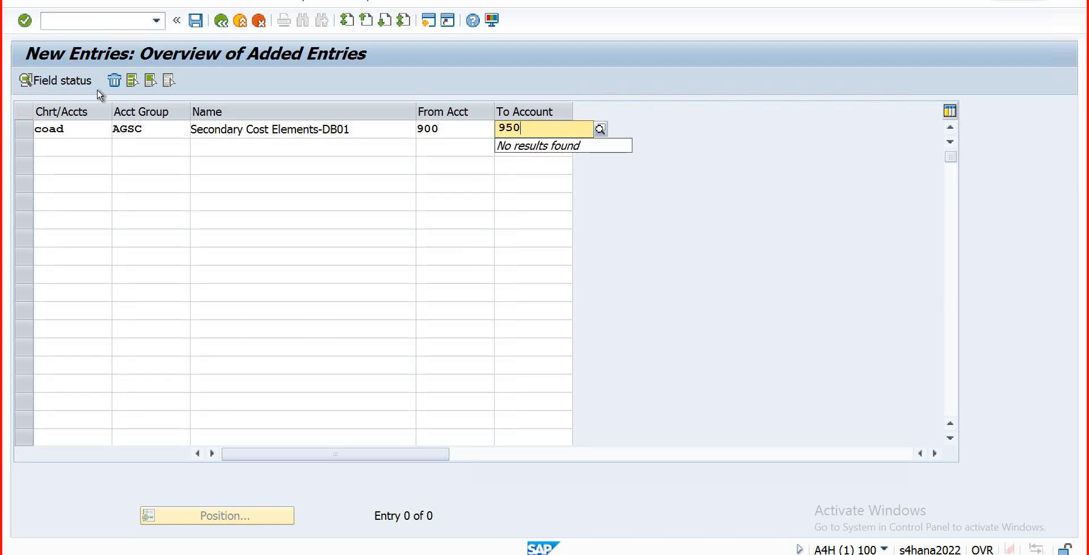
key(BackSpace)
key(BackSpace)
text(90)
key(Return)
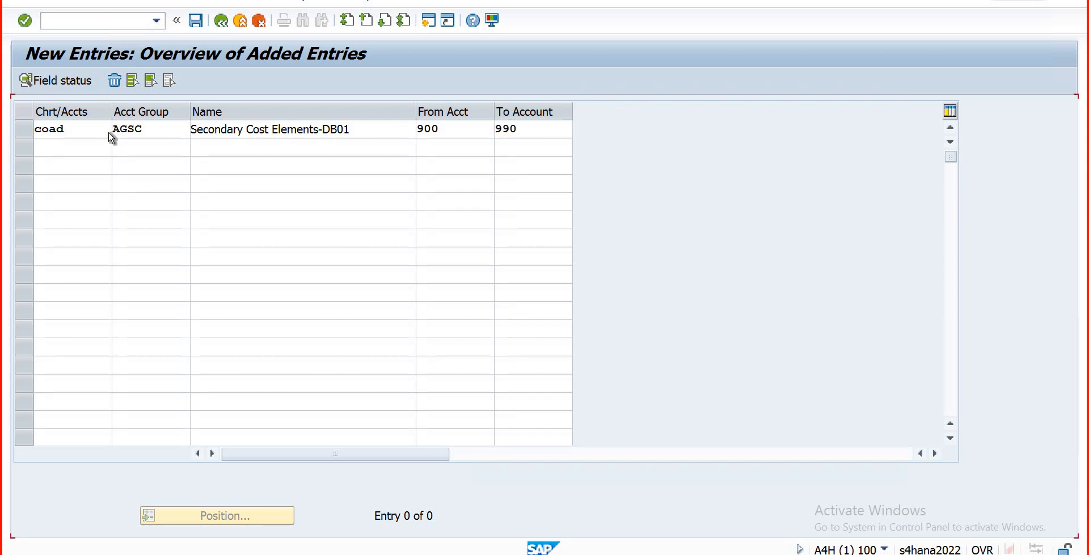
Step: Save the AGSC account group, confirming the customizing request
click(196, 21)
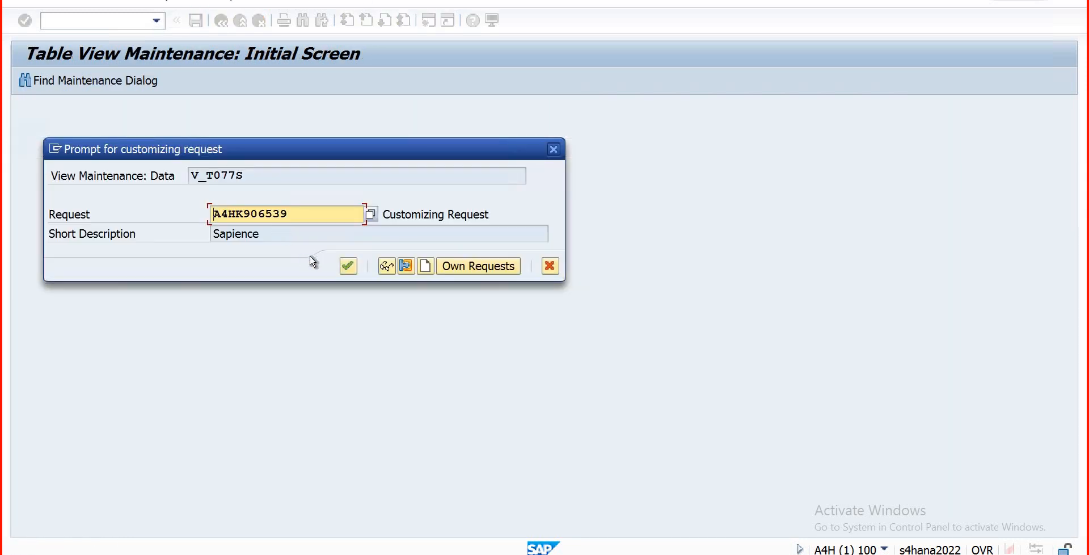
click(348, 267)
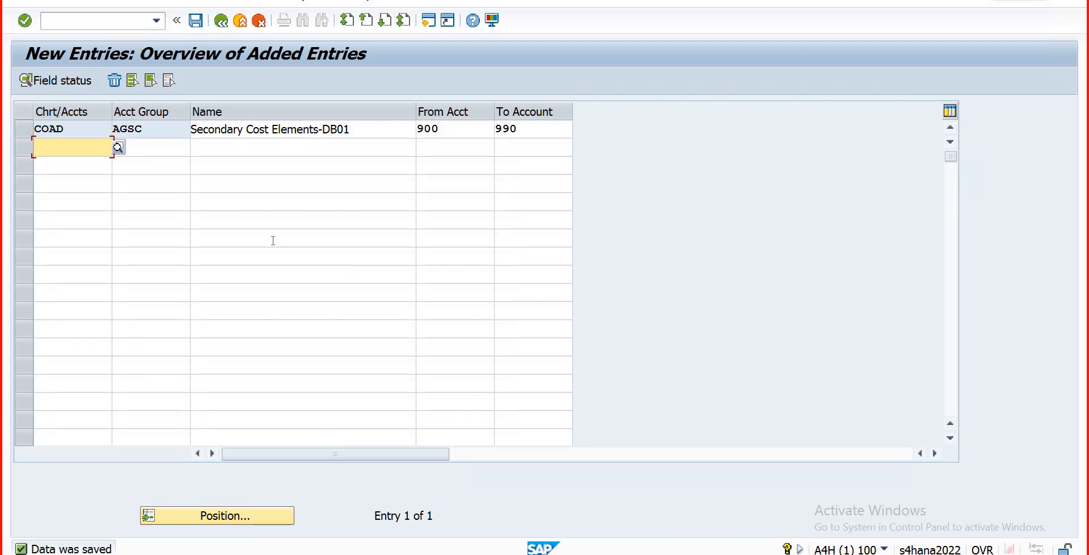
click(119, 24)
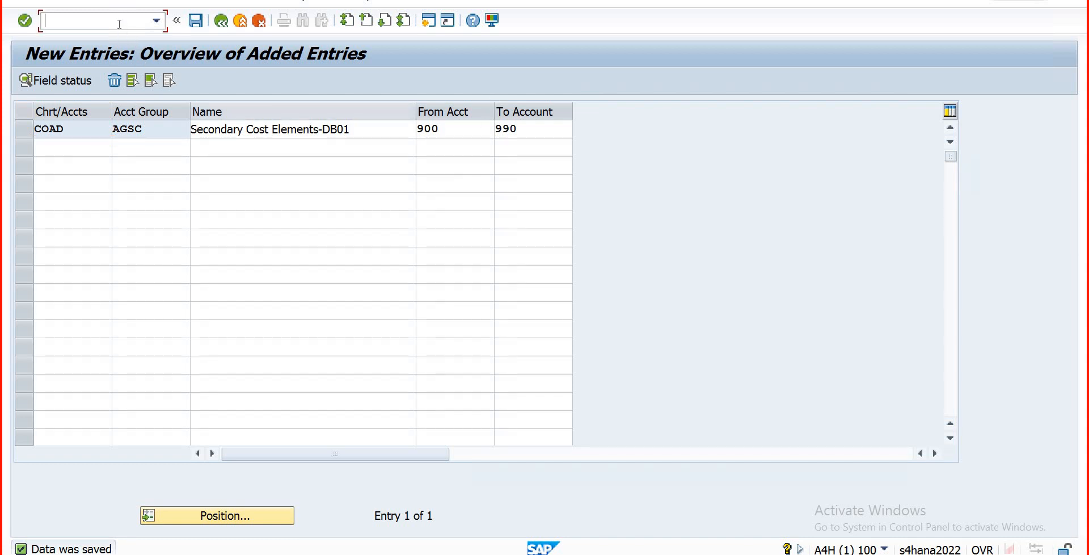
Step: Return to the main menu with /ns and start creating G/L account 900 in DB01
text(/ns)
key(Return)
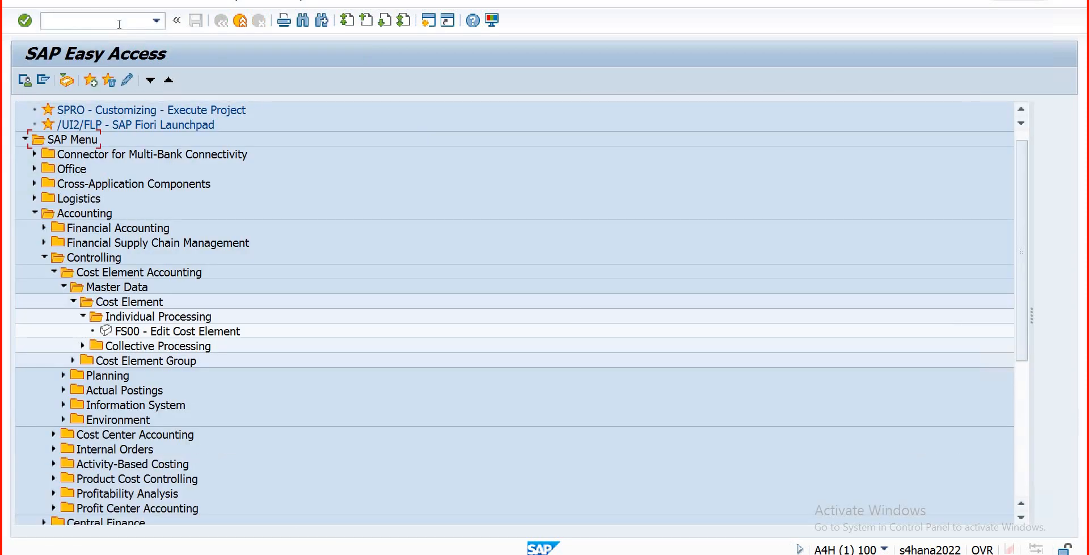
double_click(134, 334)
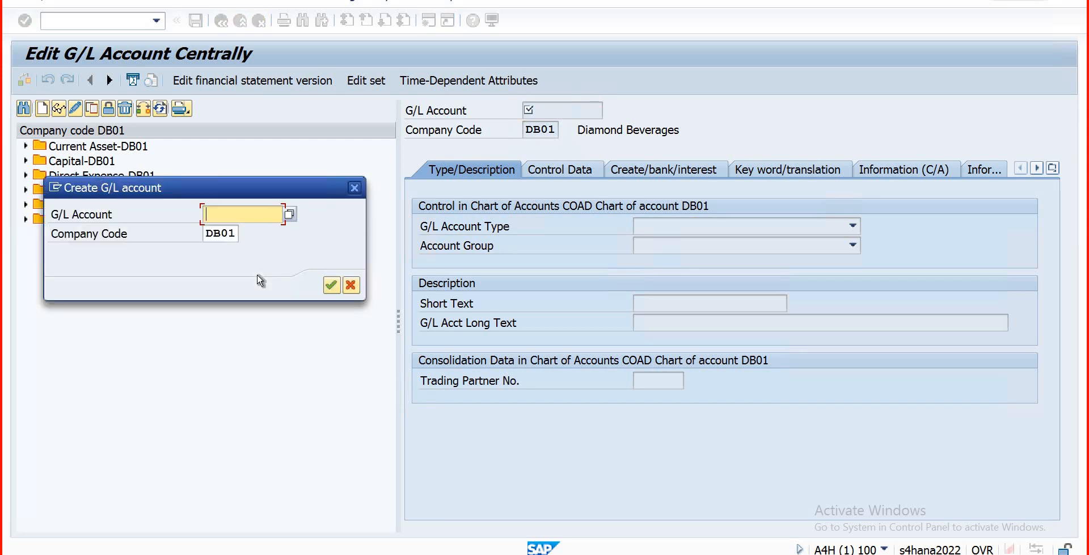
text(900)
click(331, 285)
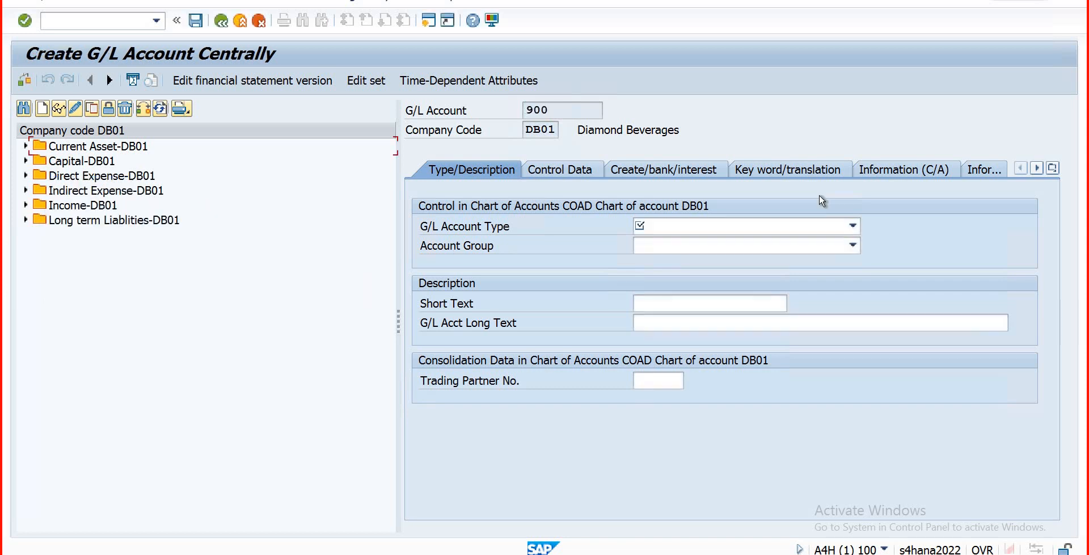
Step: Set account 900's type to Secondary Costs and its group to Secondary Cost Elements-DB01
click(853, 226)
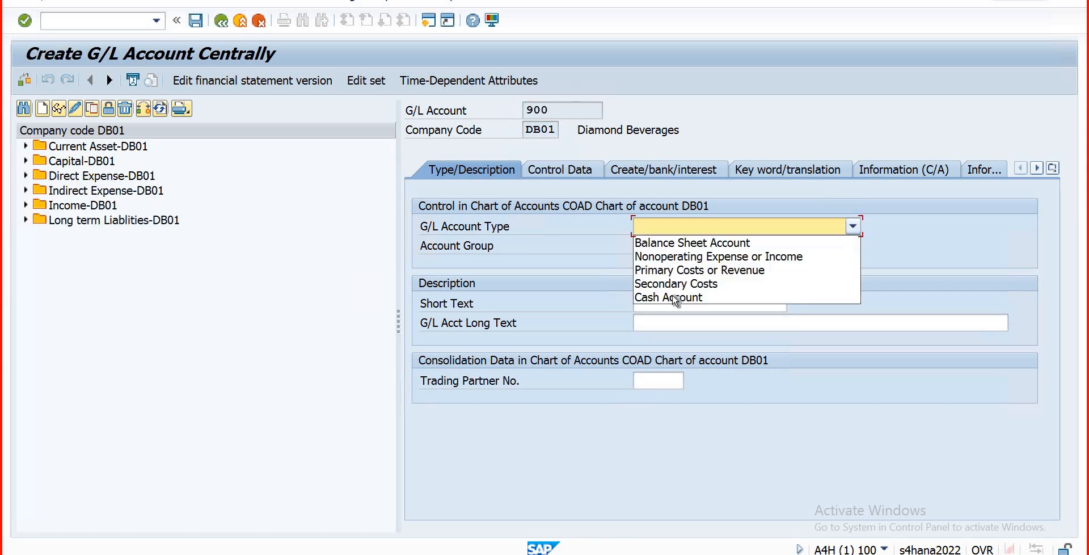
click(675, 284)
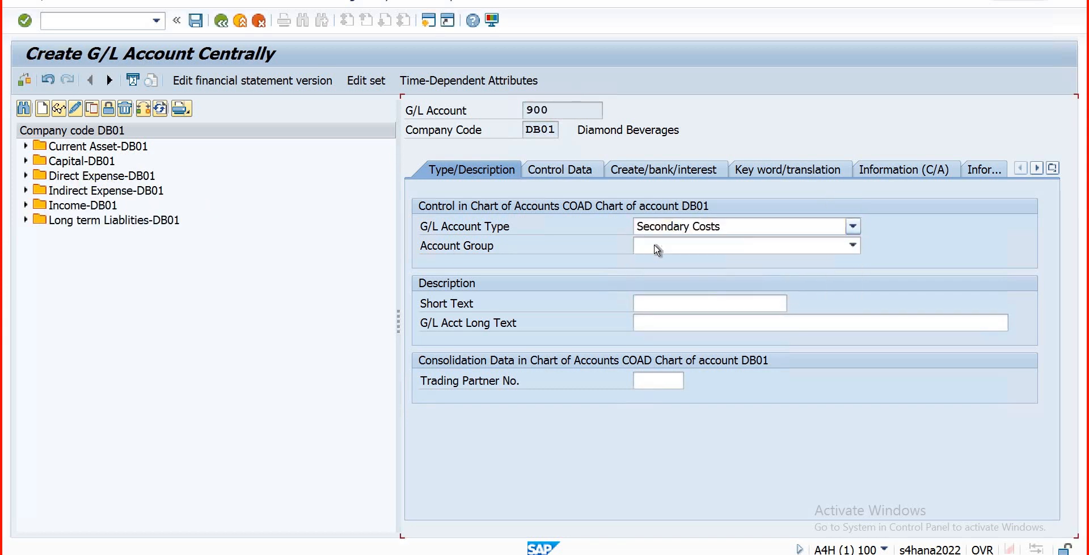
click(739, 253)
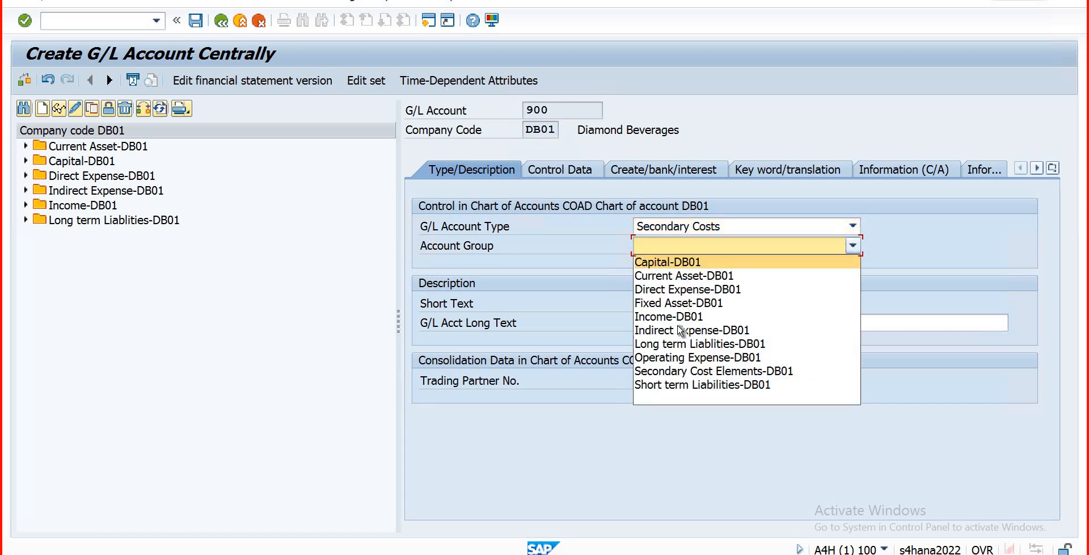
click(674, 372)
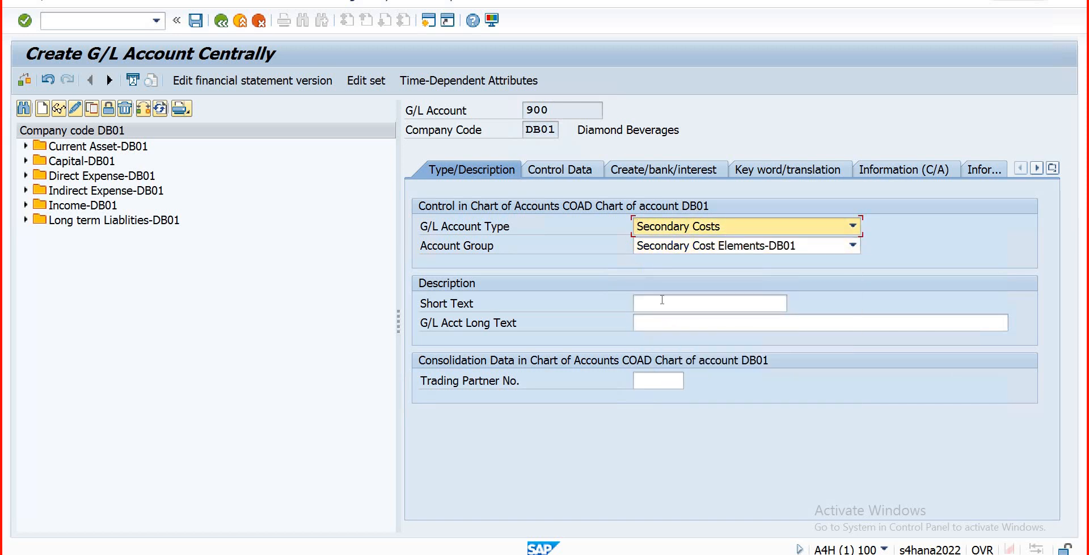
click(662, 300)
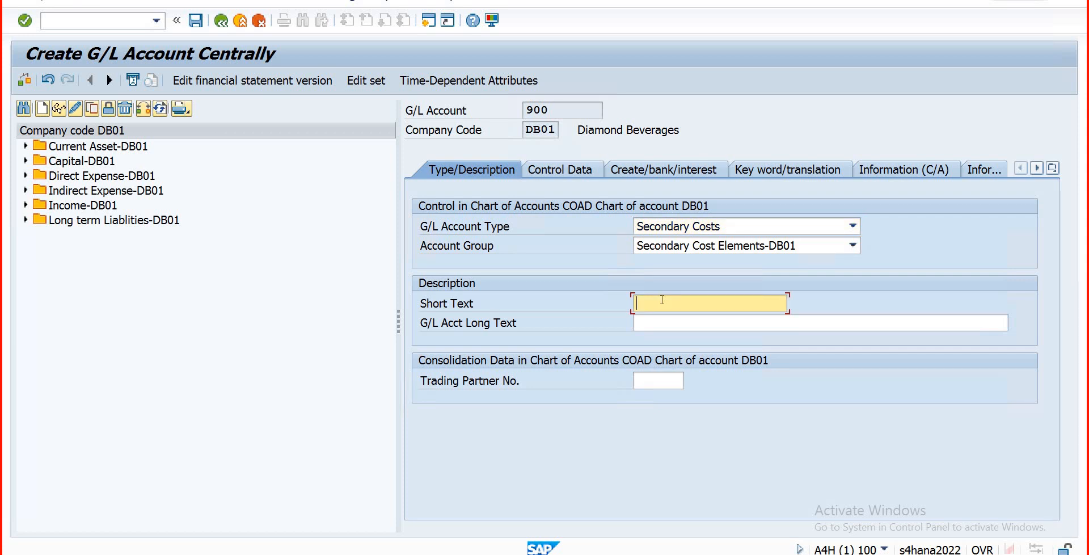
Step: Clear a mistyped short text and check the existing Direct Expense-DB01 accounts
text(FacoRe)
key(BackSpace)
key(BackSpace)
key(BackSpace)
key(BackSpace)
key(BackSpace)
key(BackSpace)
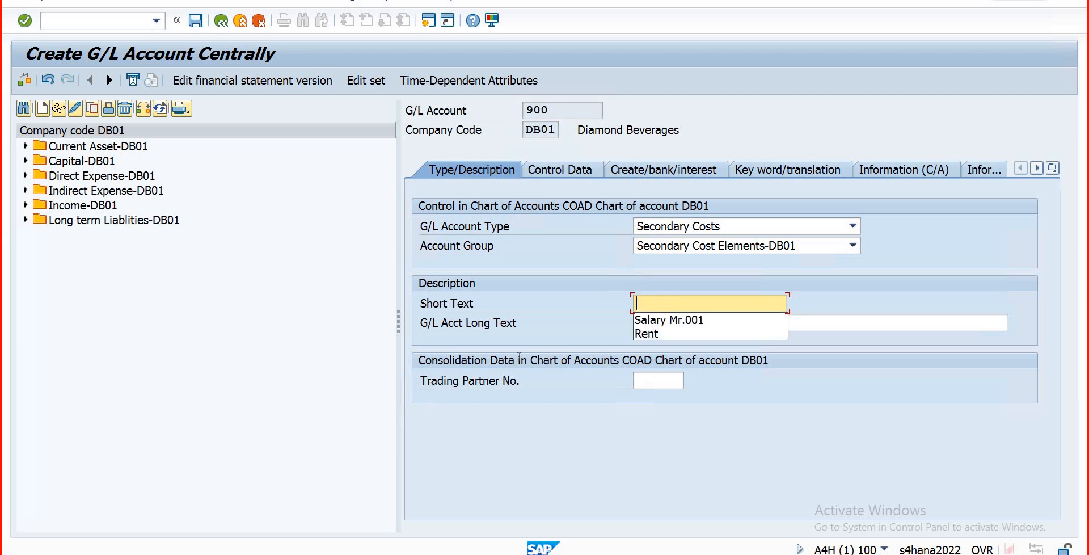
click(27, 177)
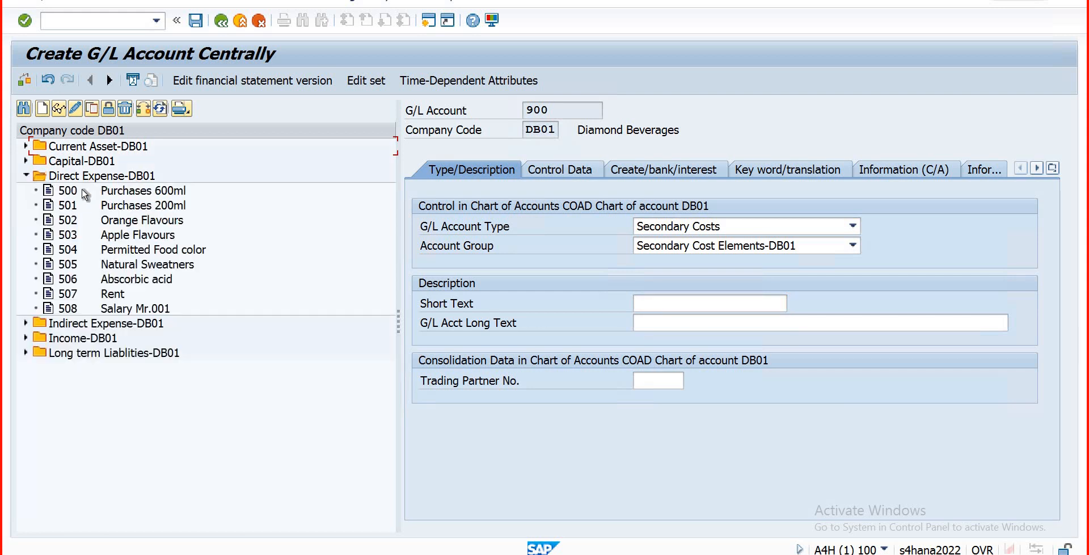
click(682, 303)
Step: Enter short text 'Purchasing 600ml Bot' and copy it into the long text
text(P)
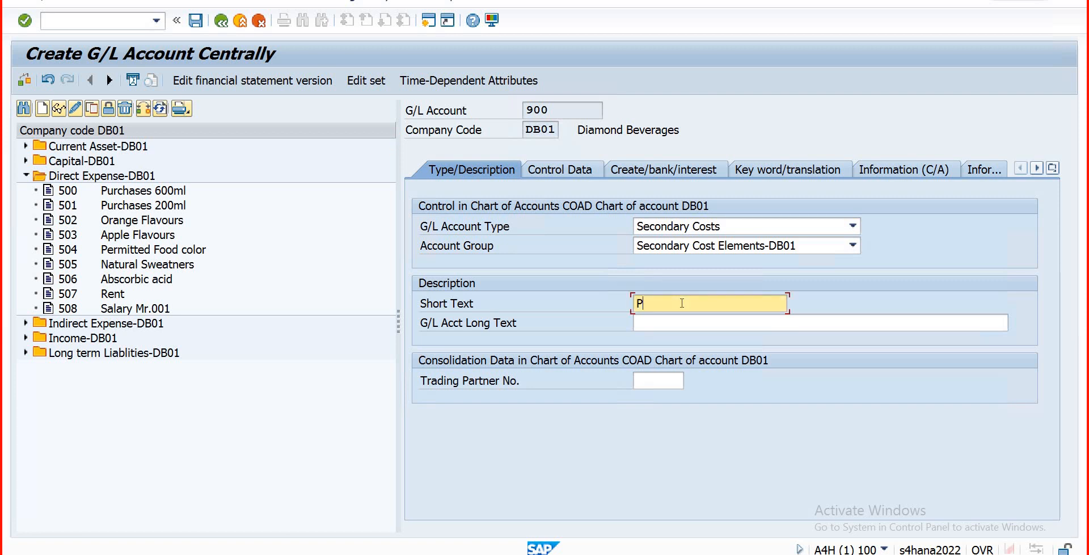
text(urchasing 600ml)
key(Tab)
text(Bot)
key(Tab)
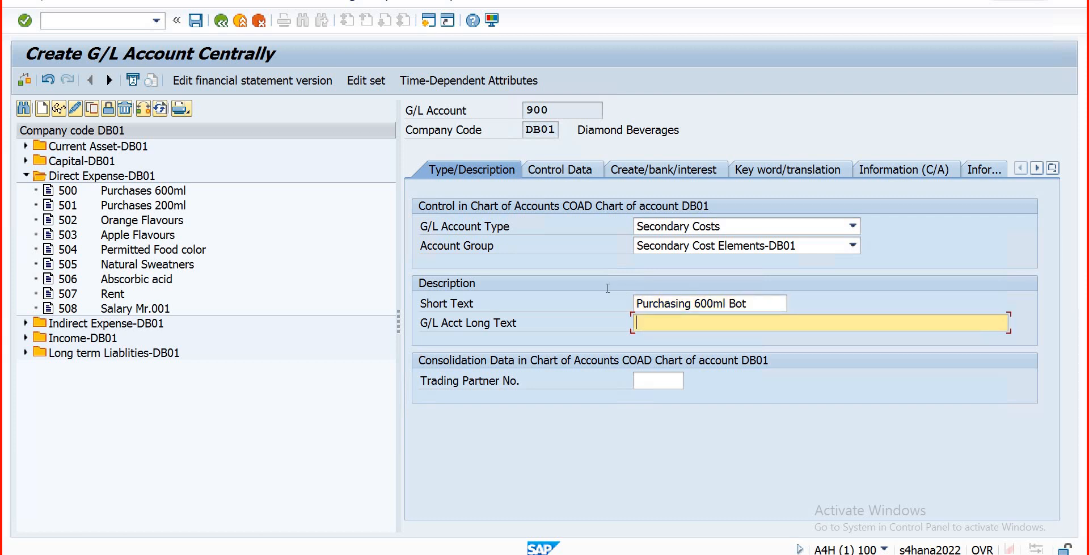
key(shift+Tab)
key(ctrl+c)
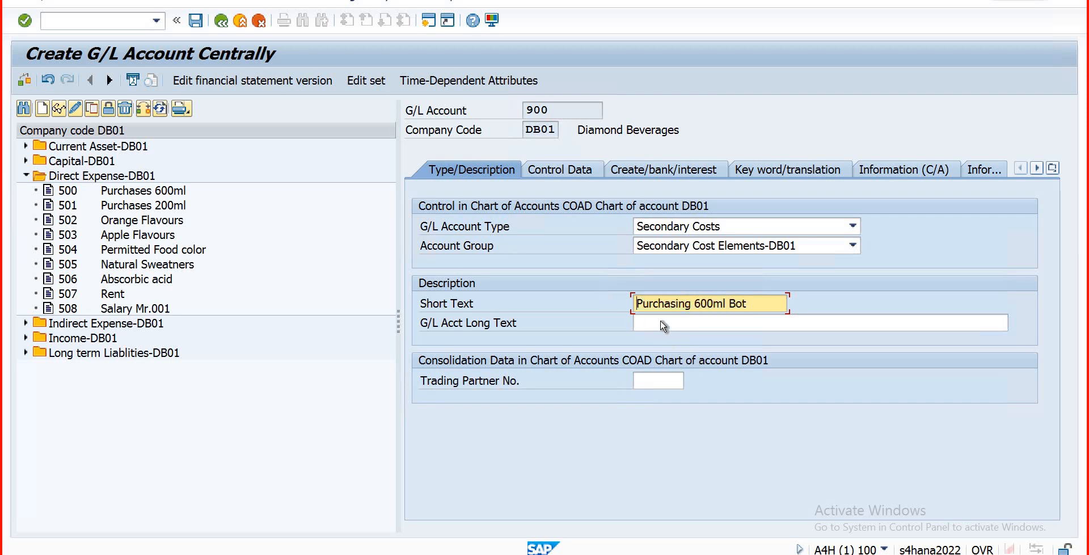
click(659, 321)
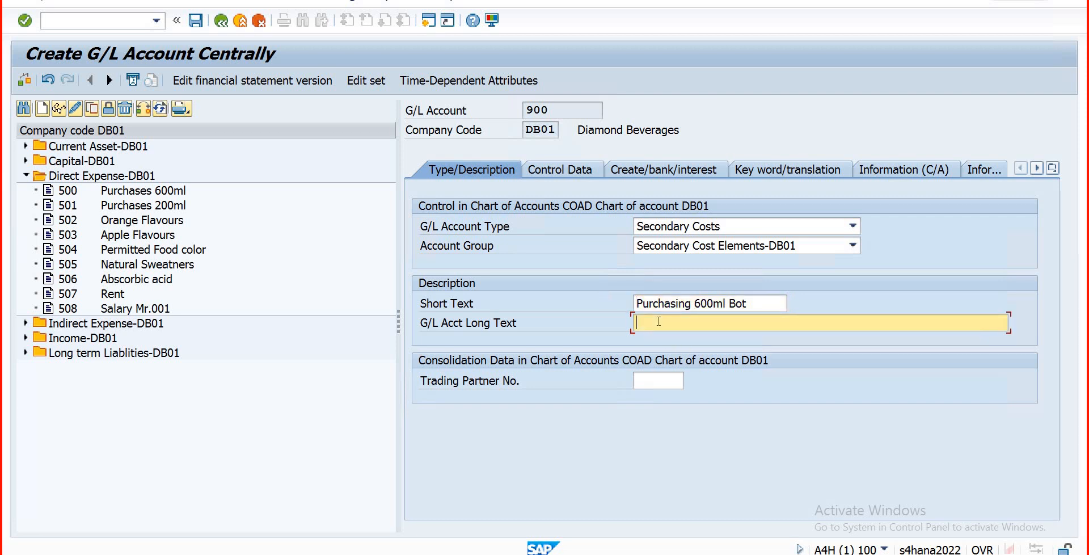
key(ctrl+v)
Step: On the Control Data tab, pick cost element category 43, Internal activity allocation
click(558, 172)
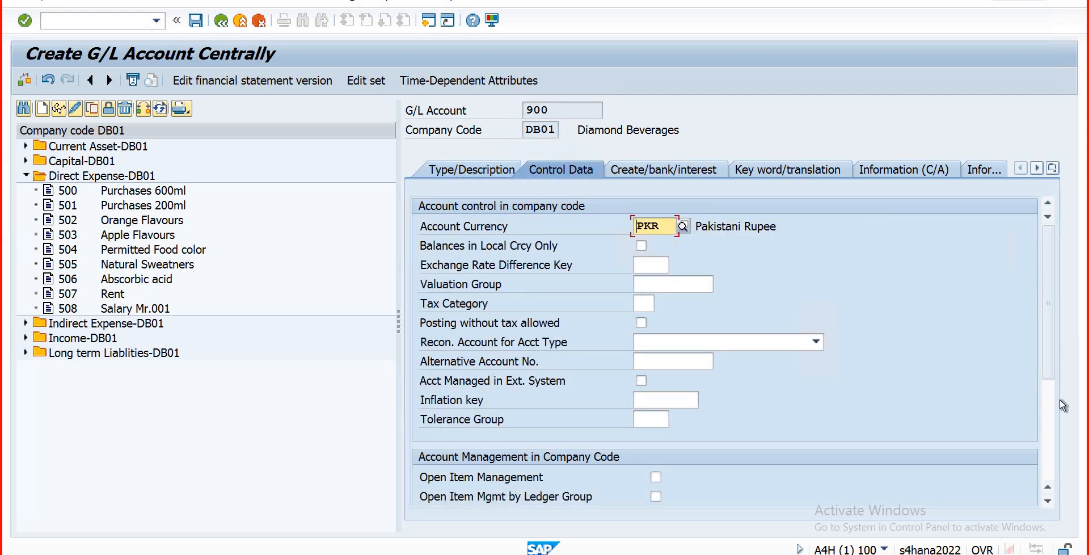
scroll(961, 418, down, 3)
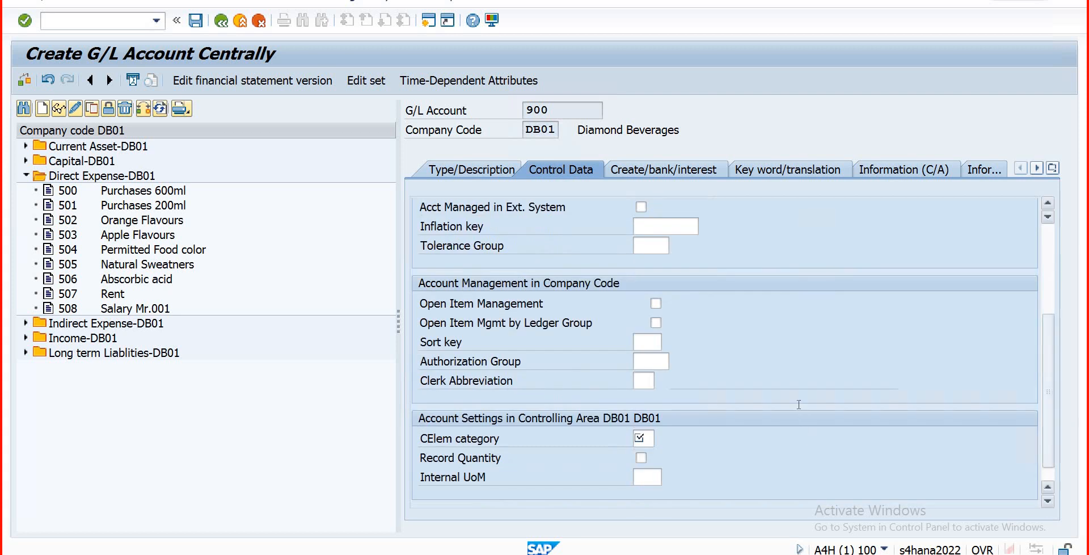
click(648, 438)
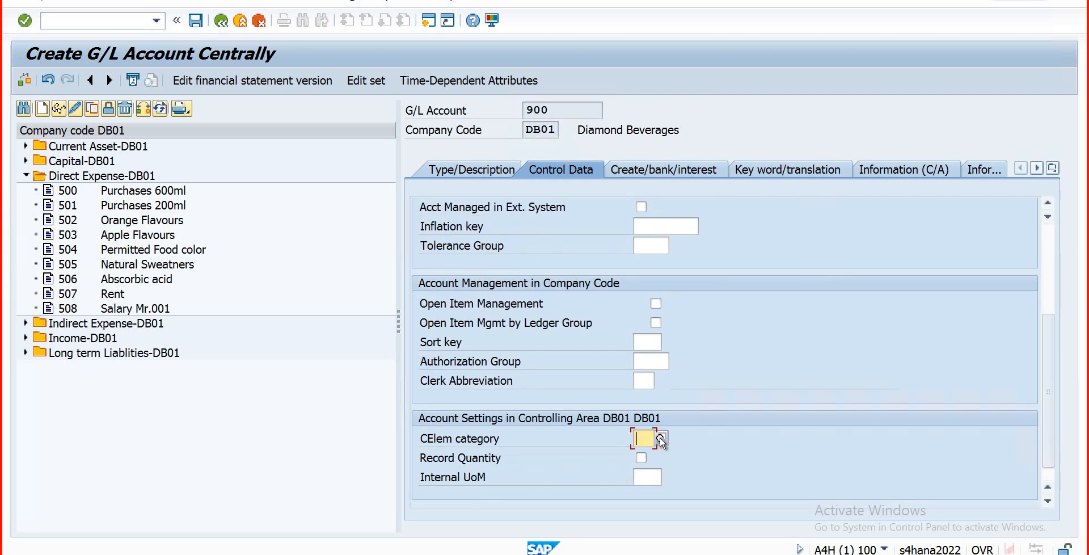
click(661, 440)
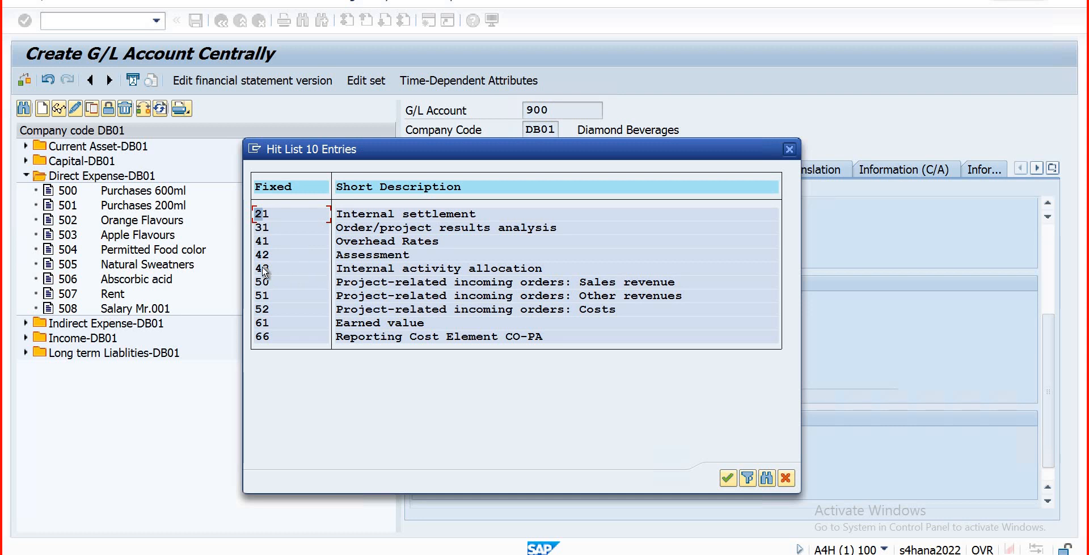
click(305, 273)
click(728, 476)
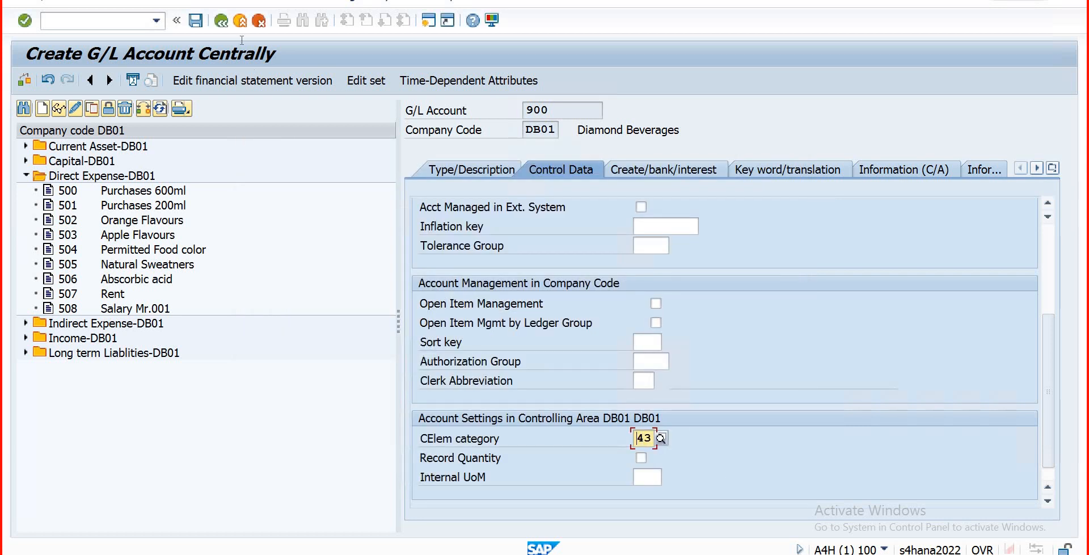
Step: Enter field status group G001 on the Create/bank/interest tab and save account 900
click(673, 172)
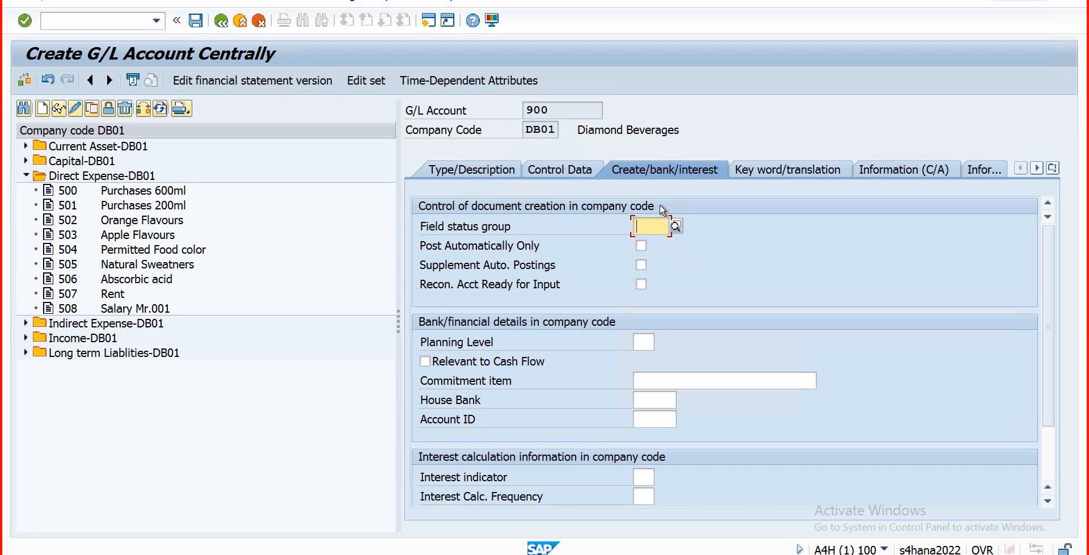
text(g001)
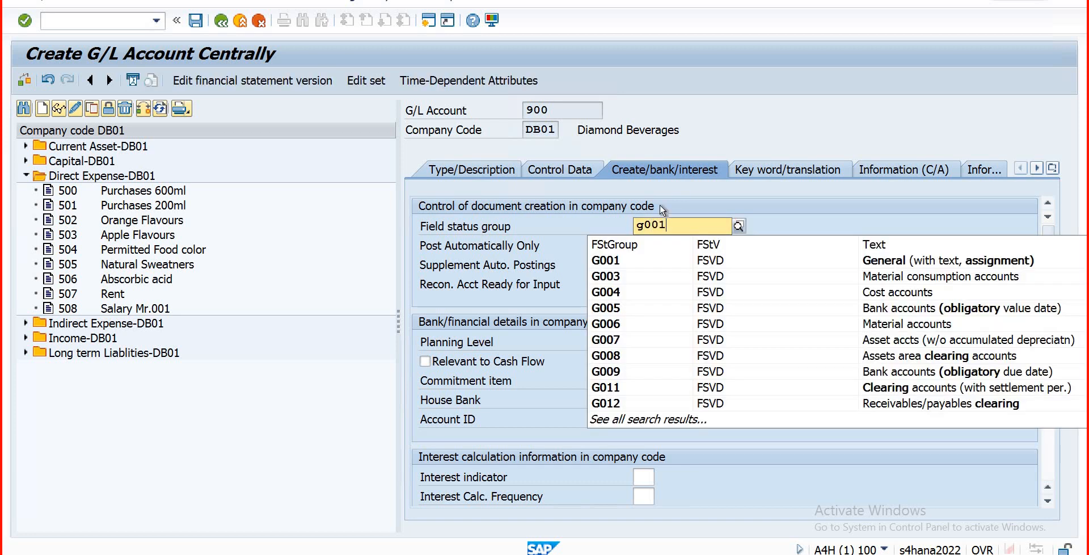
key(Return)
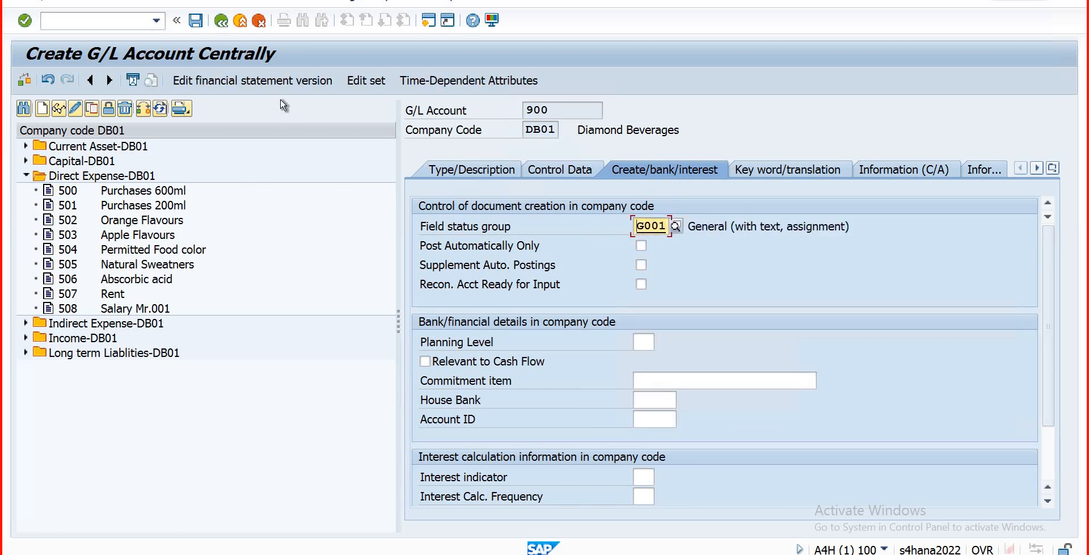
click(196, 22)
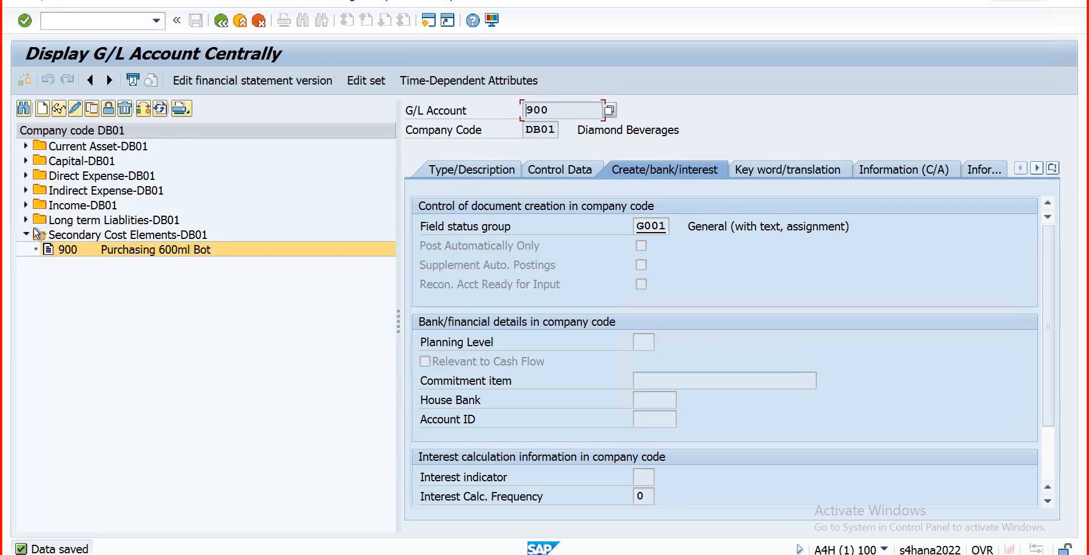
Step: Expand Direct Expense-DB01 and Secondary Cost Elements-DB01, then select account 500 Purchases 600ml
click(26, 234)
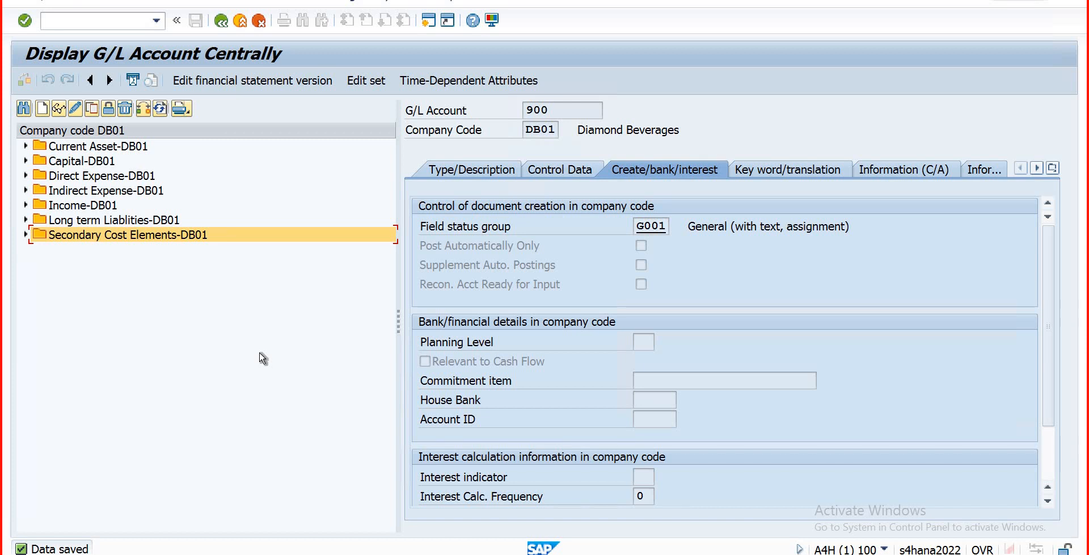
click(26, 176)
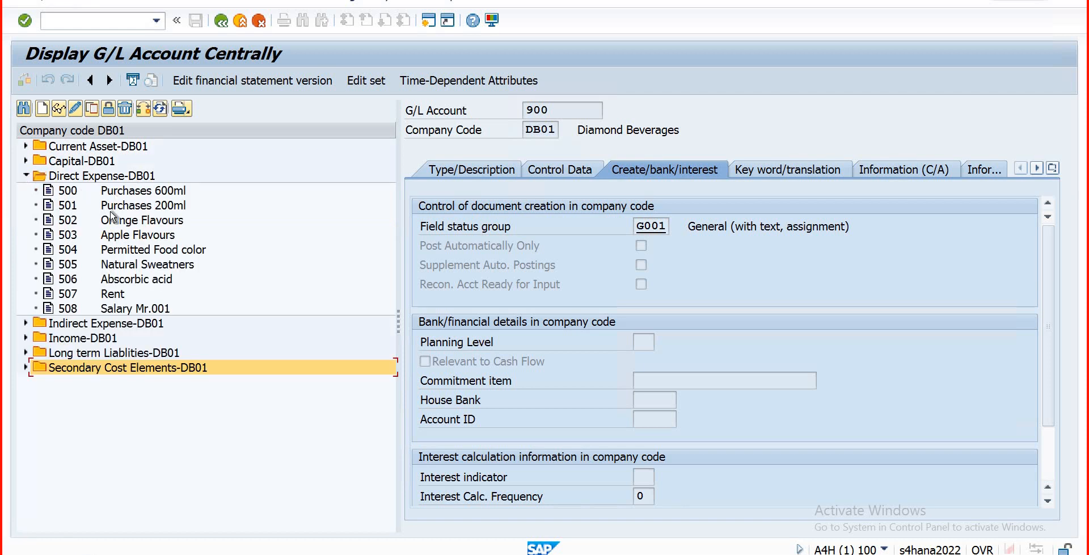
click(26, 367)
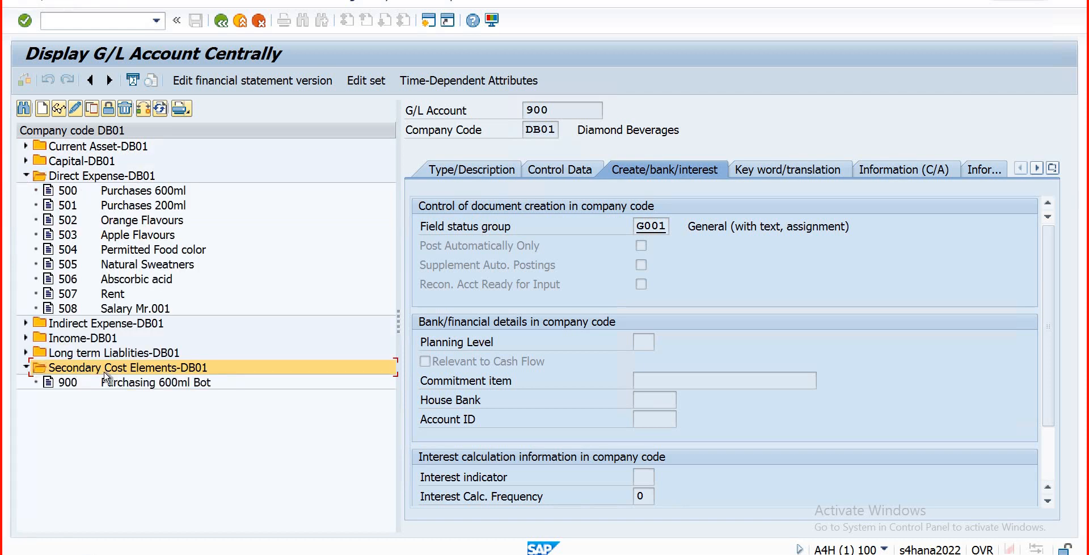
click(65, 190)
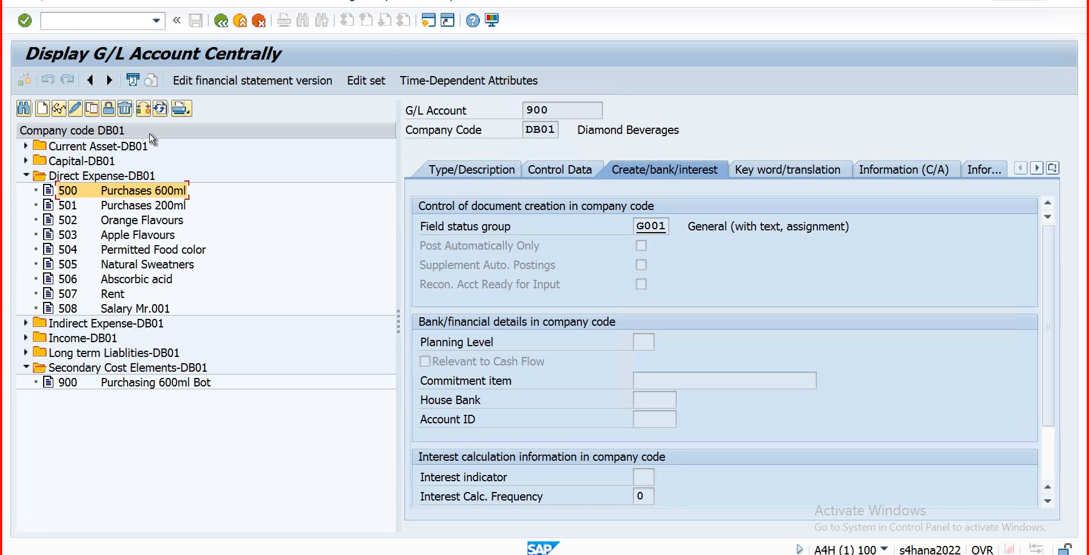
Step: Leave the G/L account screen and run /nKA01 from the command field
key(F3)
click(113, 25)
text(/nka01)
key(Return)
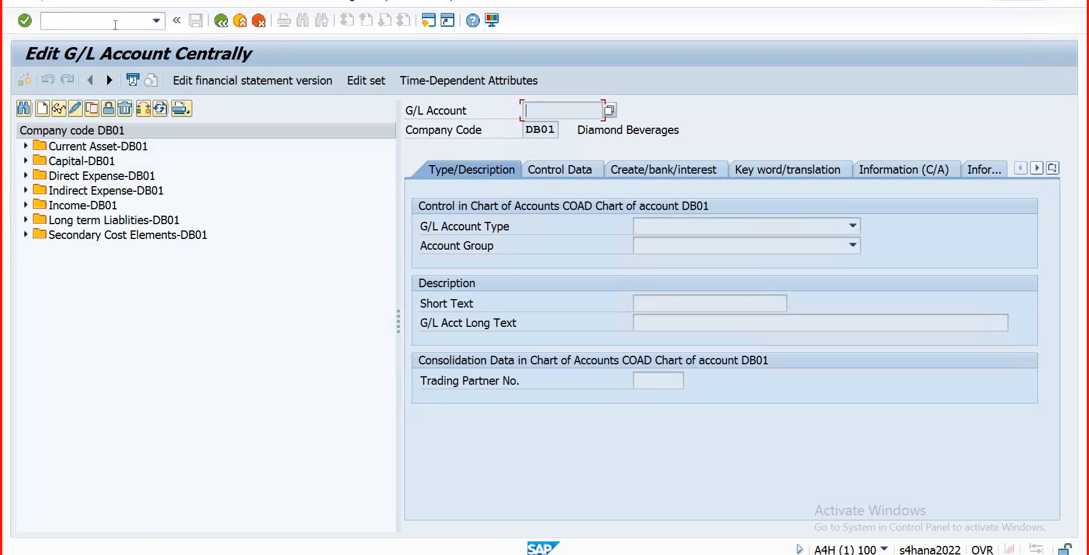
Step: Try transaction codes /nKA26 and KA13; both are reported as nonexistent
click(116, 25)
text(/nka26)
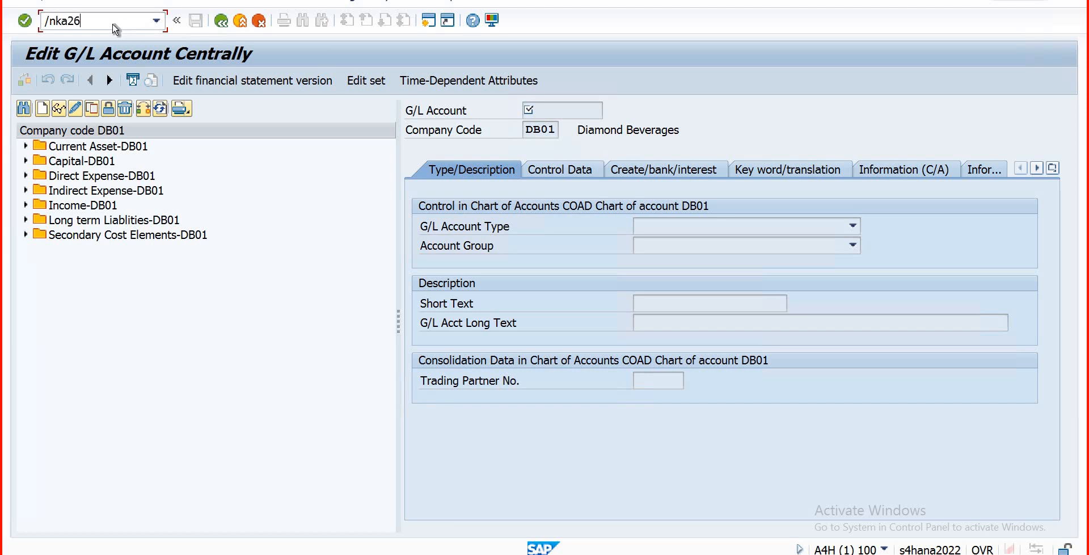
key(Return)
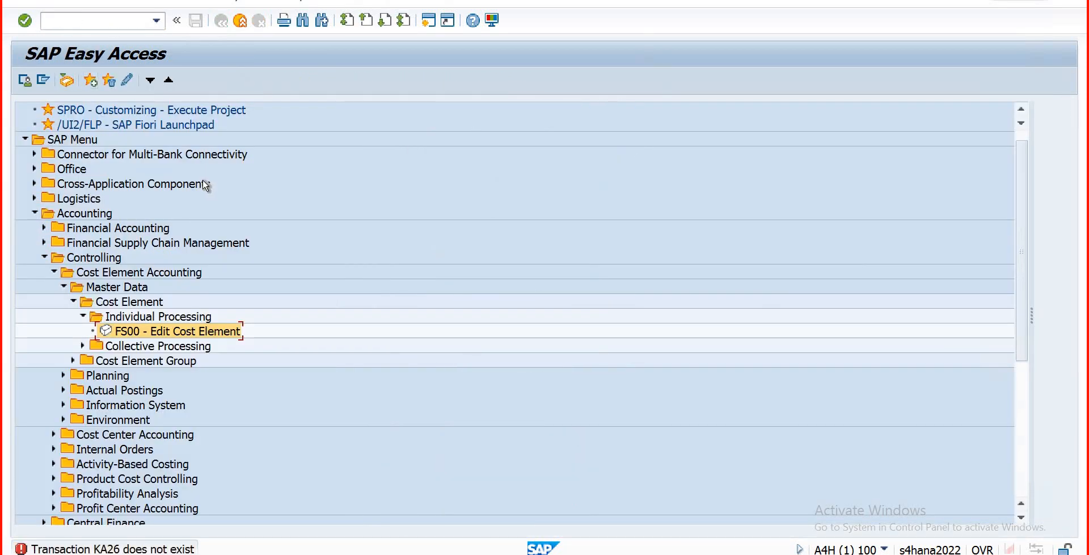
click(75, 20)
text(ka13)
key(Return)
Step: Expand Cost Center Accounting > Master Data > Activity Type > Individual Processing and launch KL01 - Create
click(65, 290)
click(59, 289)
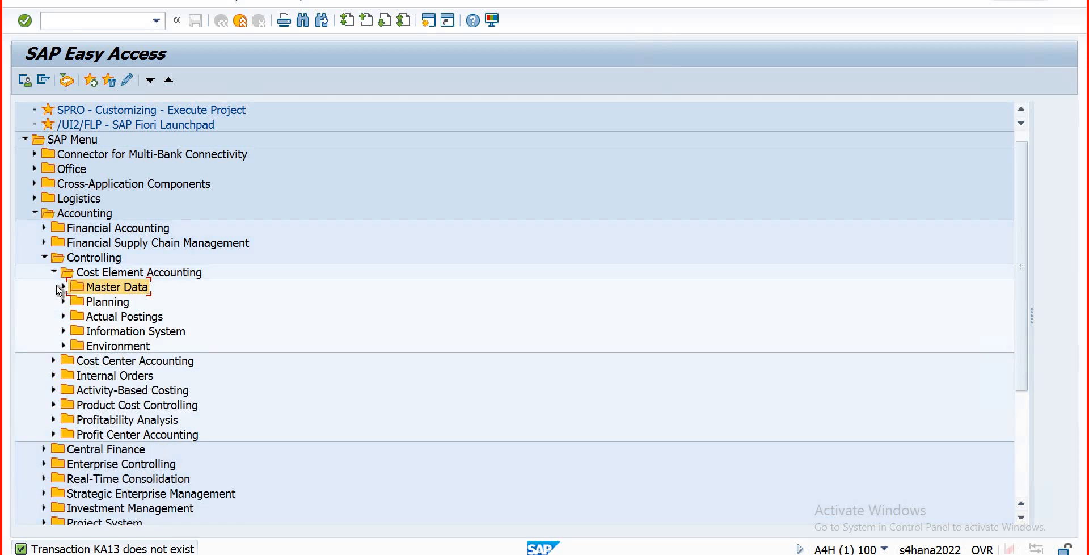
click(58, 287)
click(53, 272)
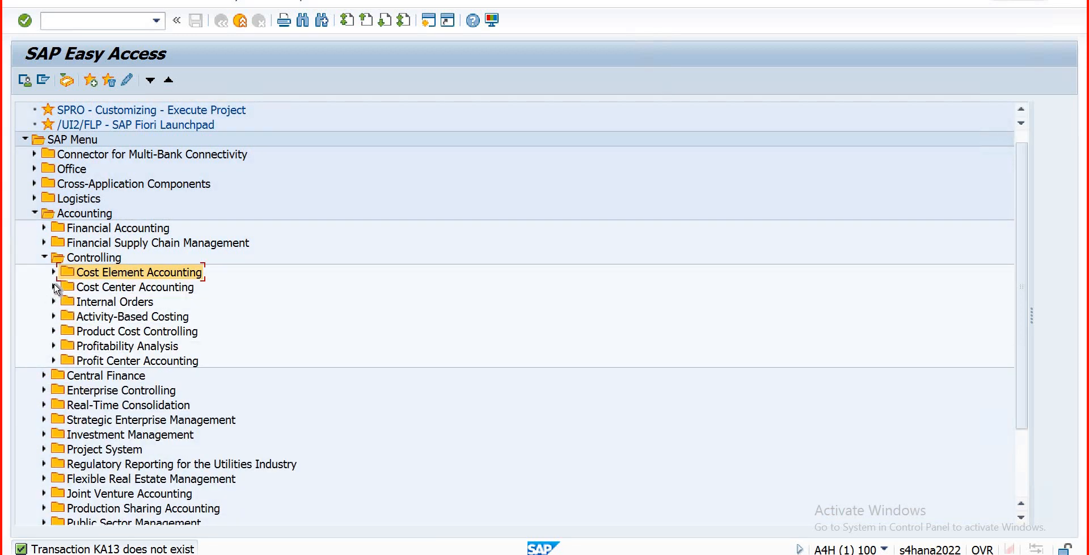
click(54, 286)
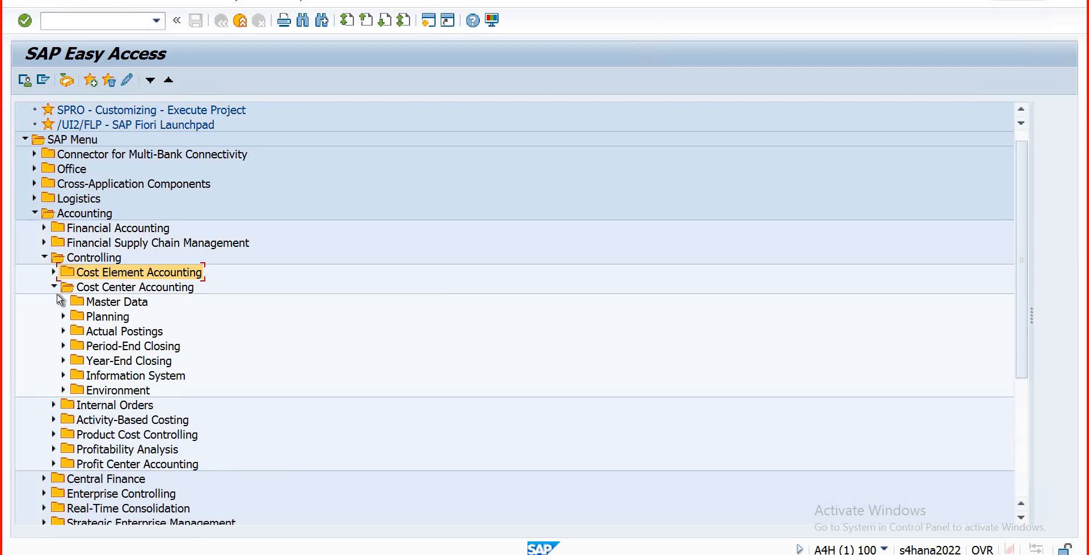
click(63, 302)
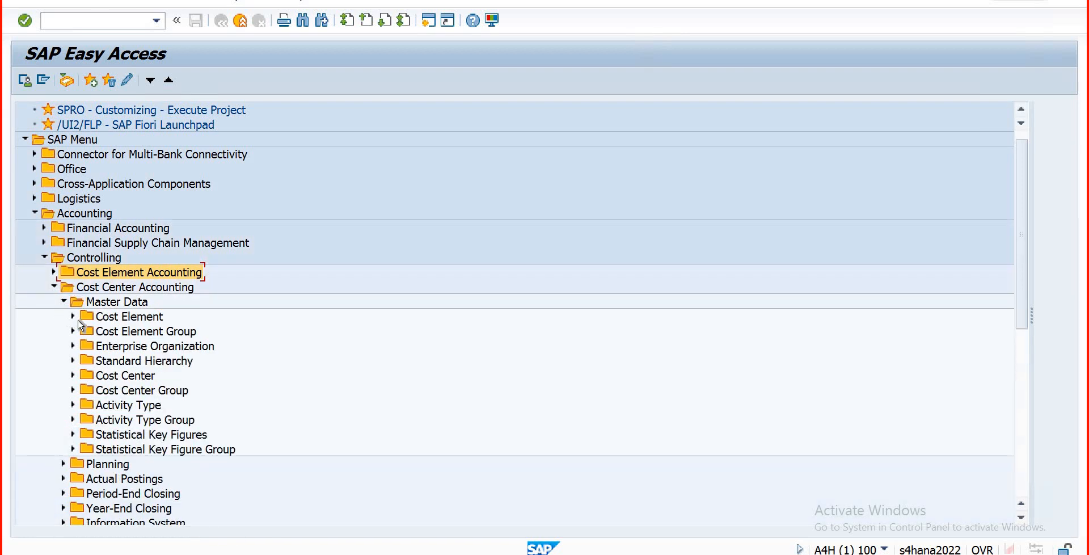
click(73, 405)
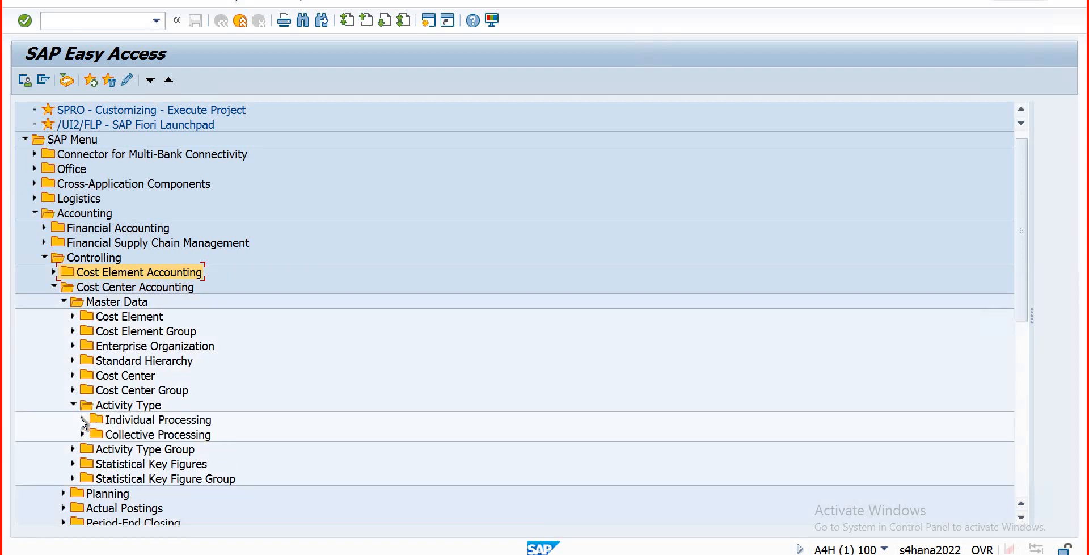
click(83, 420)
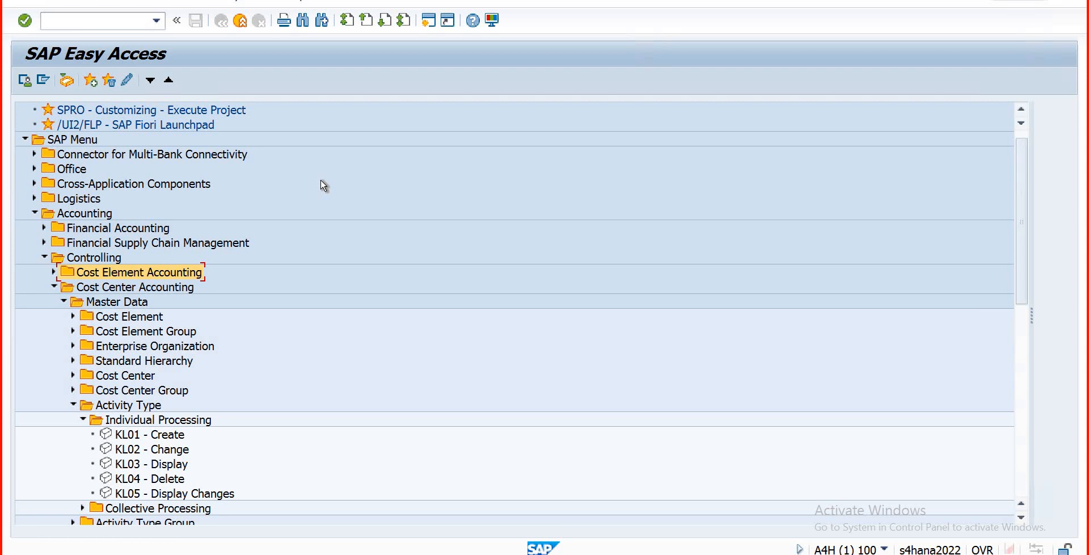
double_click(134, 436)
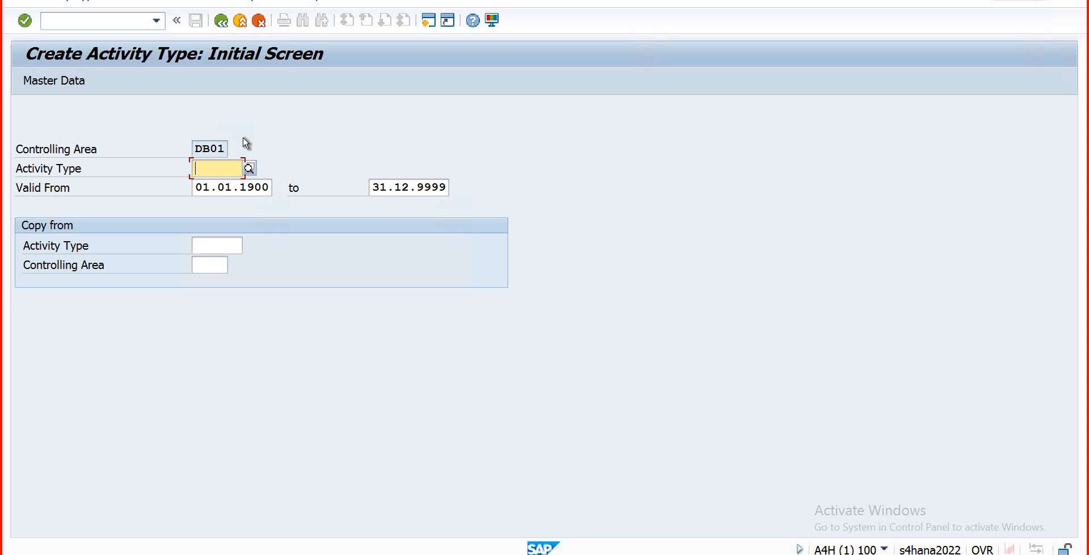
Step: Type then clear 'actd' in Activity Type, and switch to another session's SAP Easy Access
text(act)
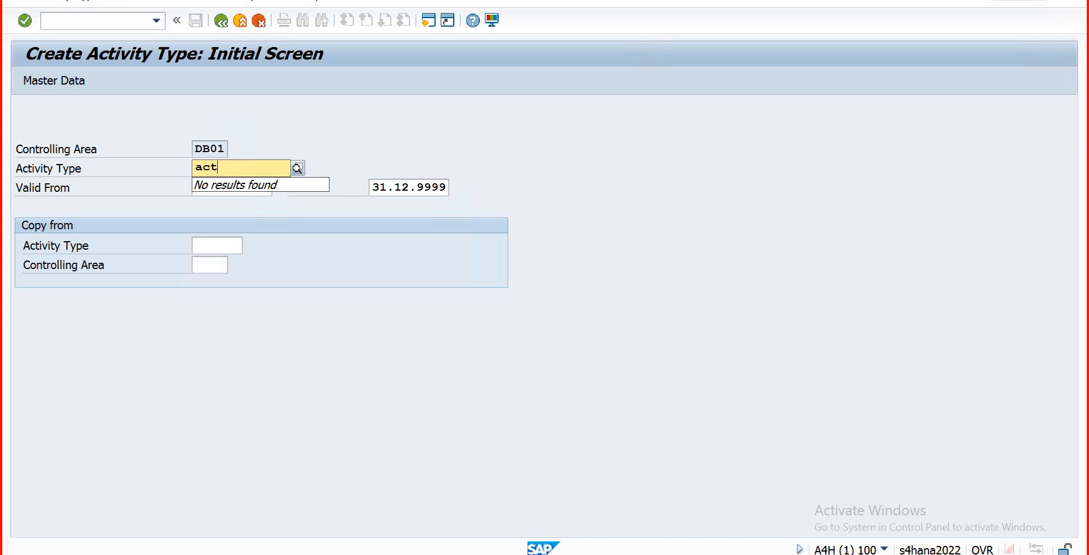
text(d)
text(b)
key(BackSpace)
key(BackSpace)
key(BackSpace)
key(BackSpace)
key(BackSpace)
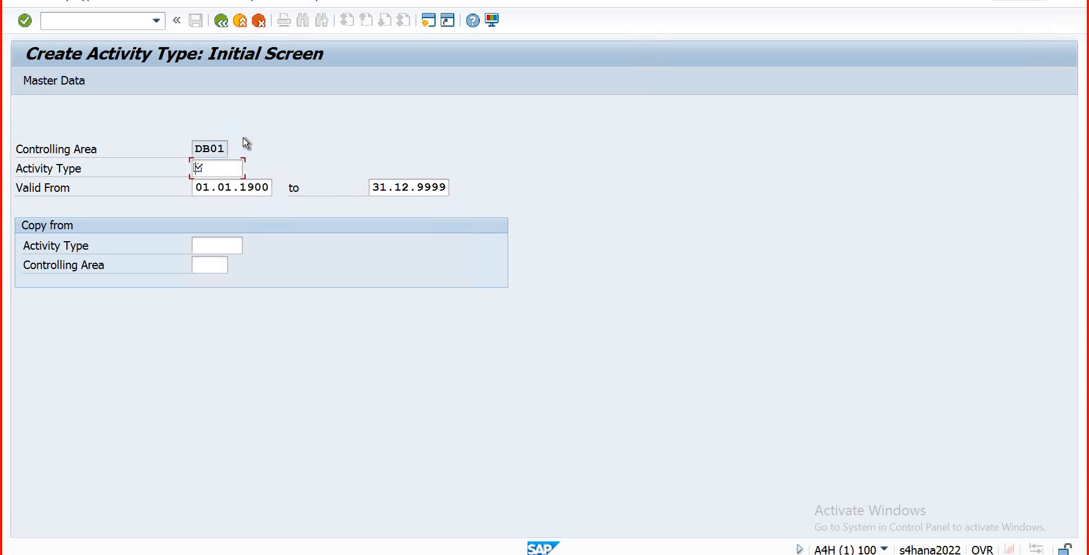
text(a)
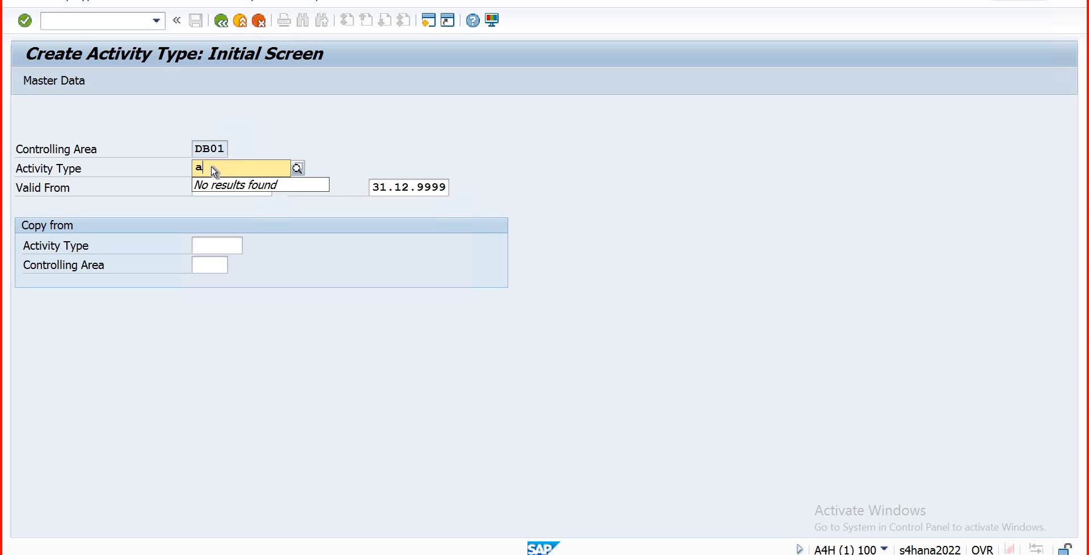
key(BackSpace)
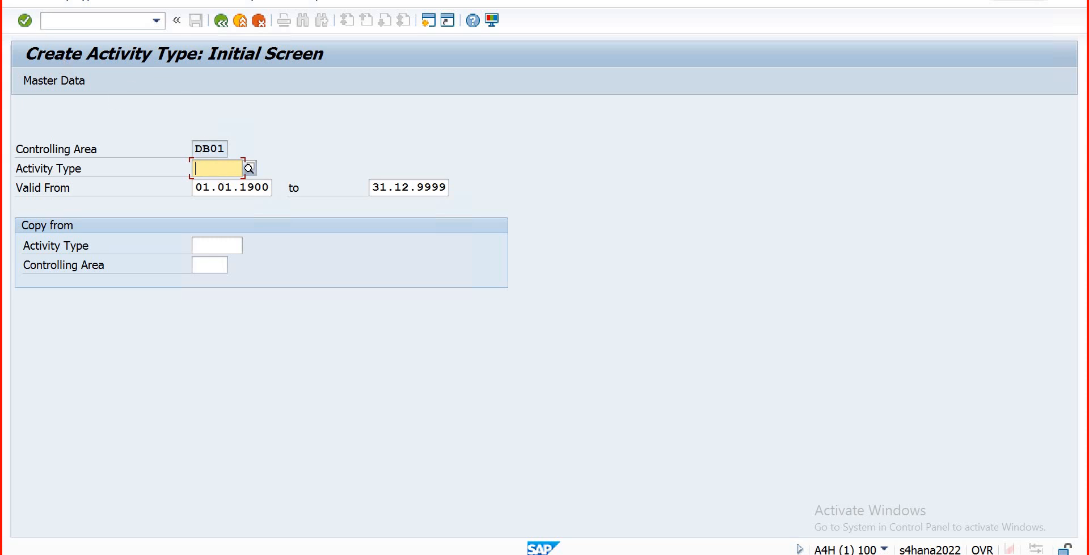
key(alt+Tab)
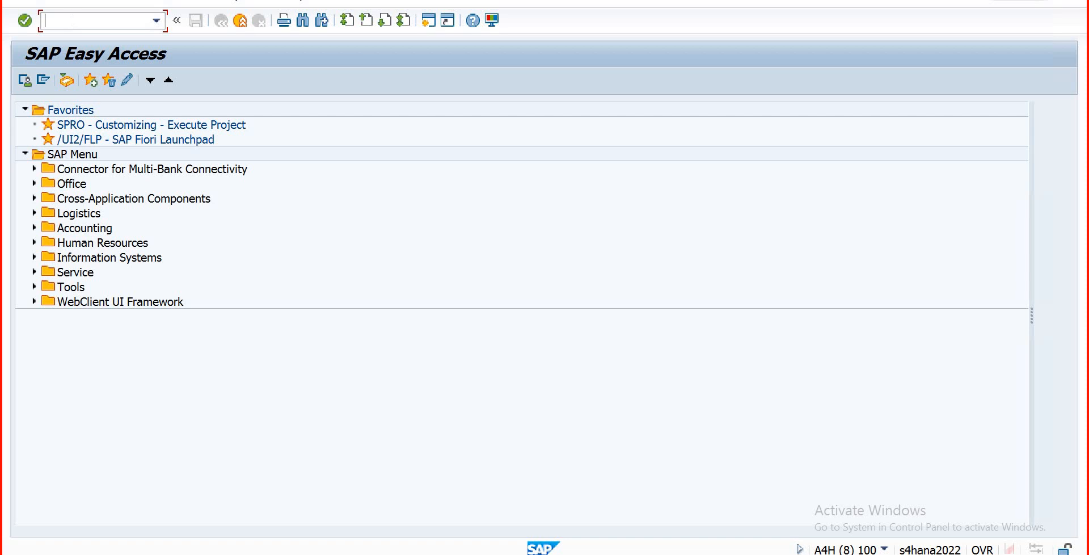
Step: Run KA02, then switch to the other SAP session and expand the Accounting folder
text(ka02)
key(Return)
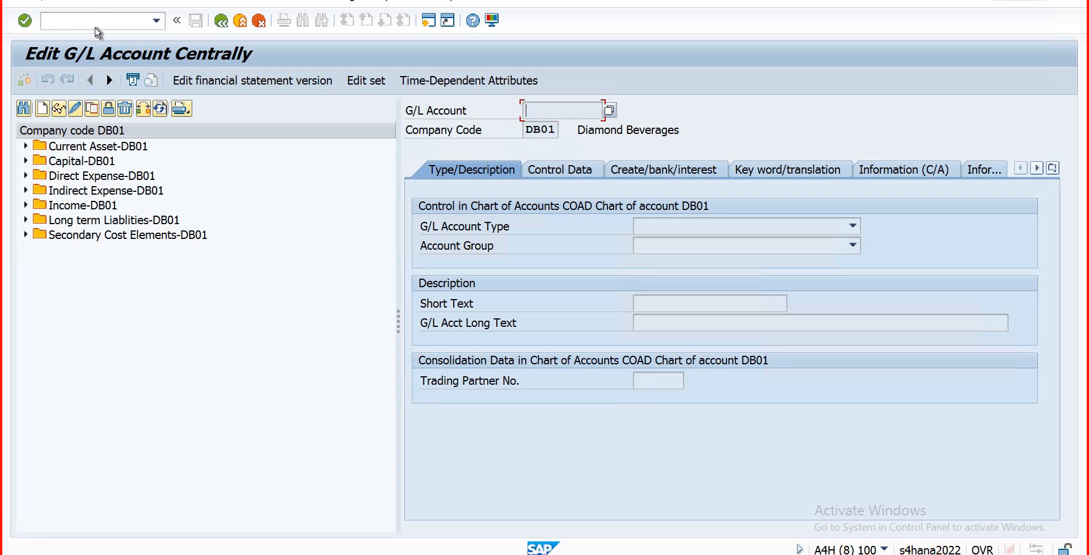
click(241, 22)
mouse_move(282, 554)
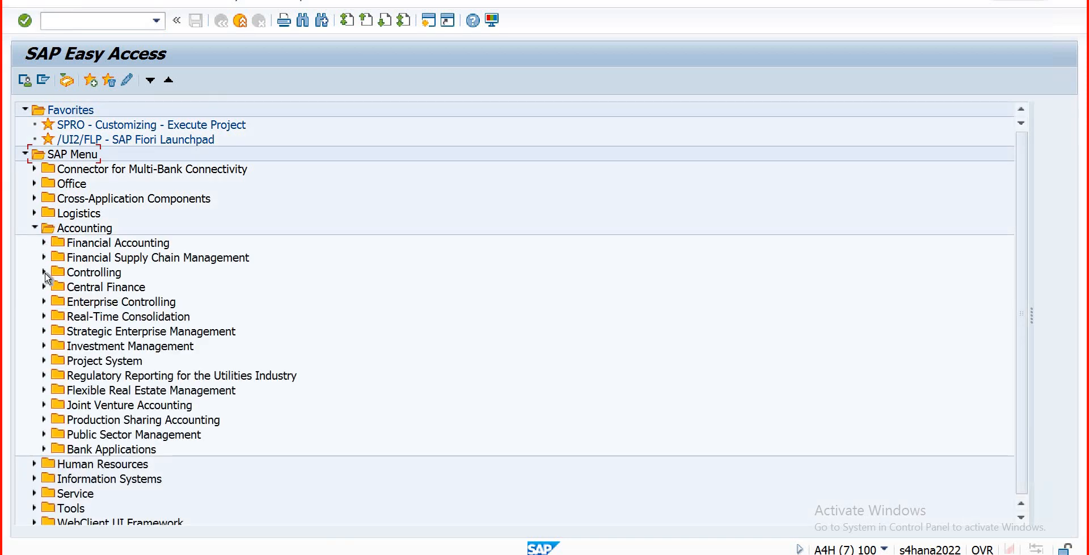
Step: Drill into Controlling > Cost Center Accounting > Activity Type > Individual Processing and launch KL01
click(44, 272)
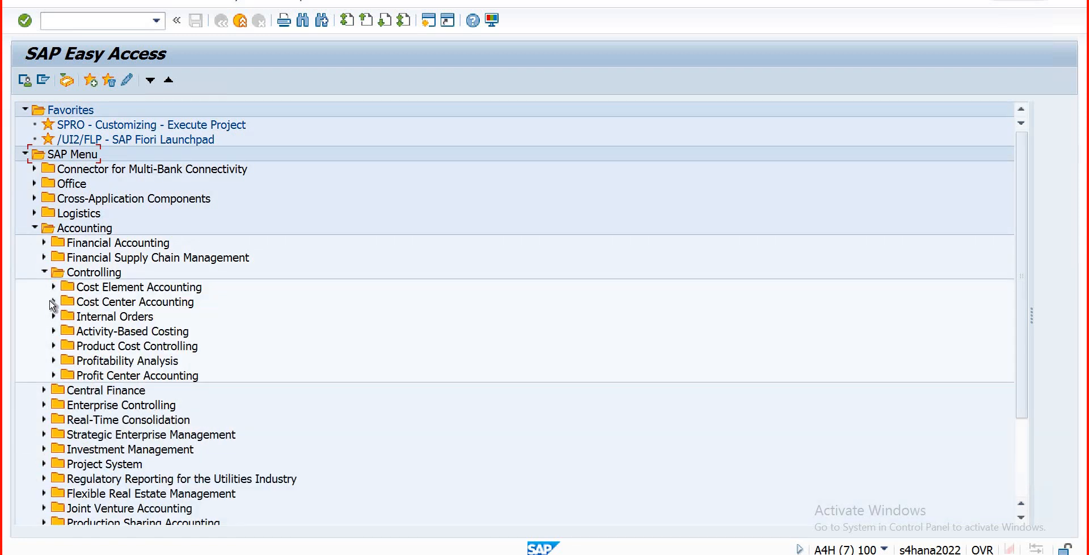
click(52, 302)
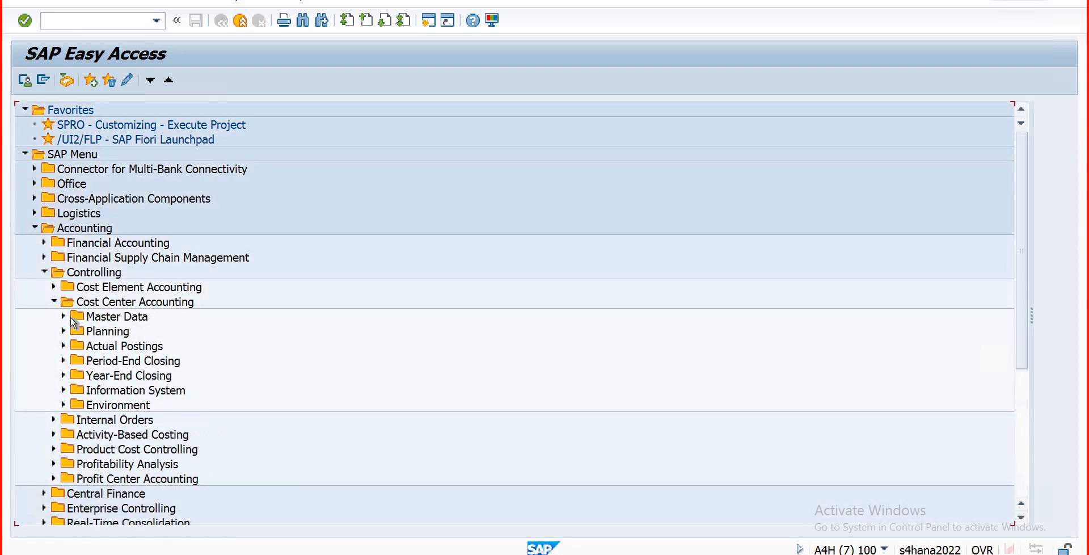
click(63, 317)
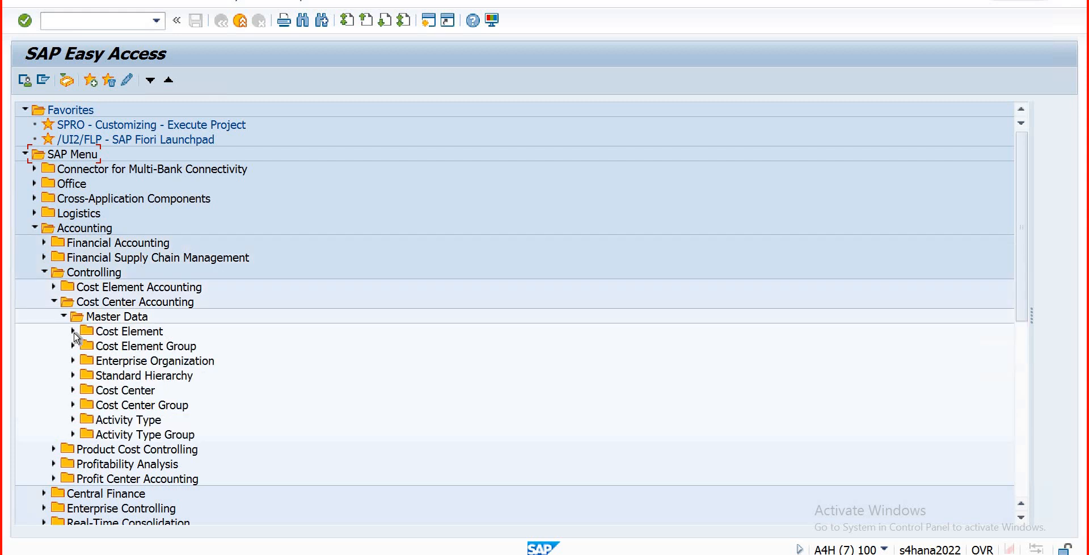
click(73, 419)
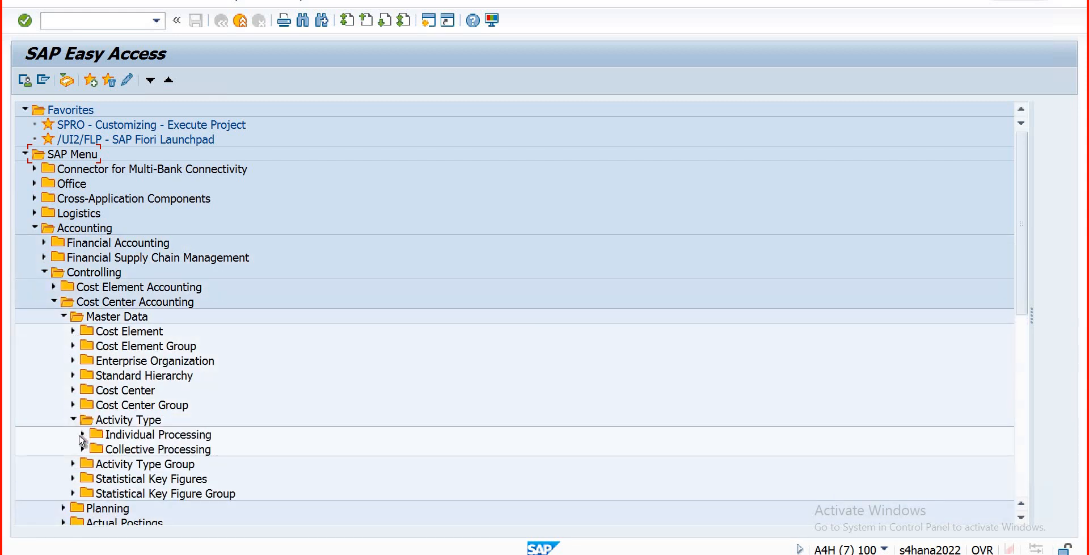
click(82, 434)
double_click(124, 452)
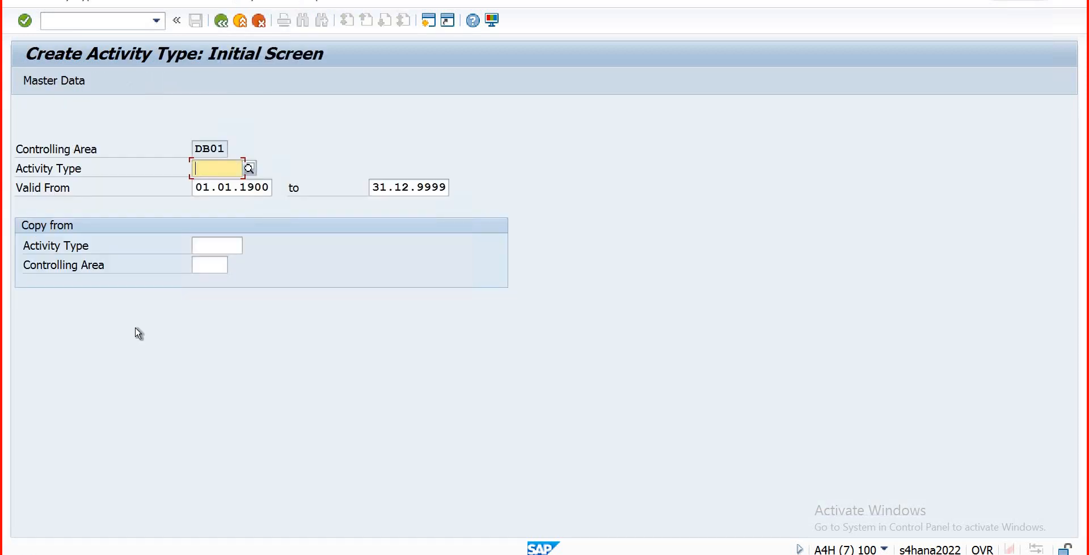
Step: Enter activity type ACTD00 valid from 01.01.2024 and proceed to its master data
text(actd)
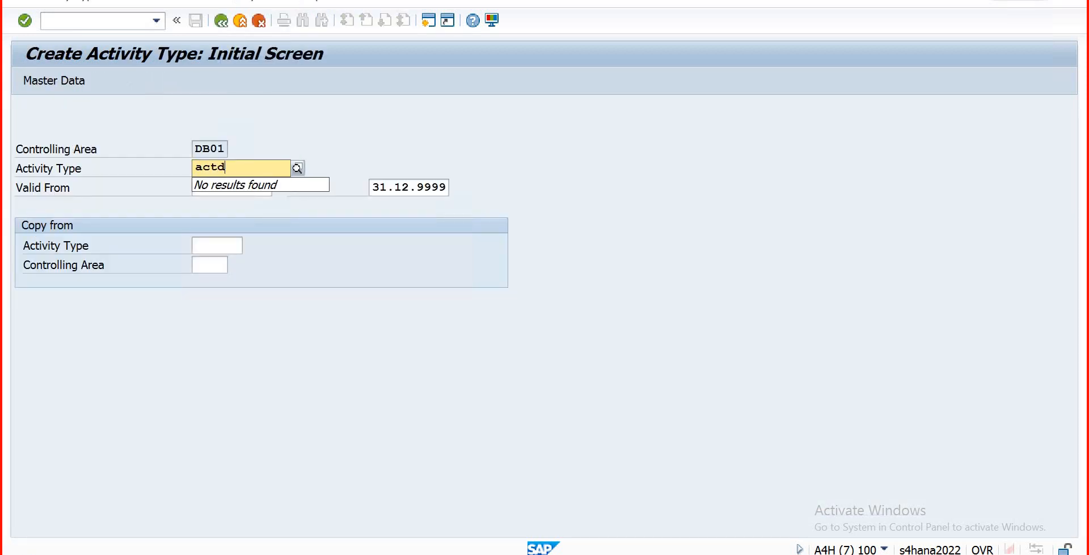
text(001)
key(BackSpace)
key(Return)
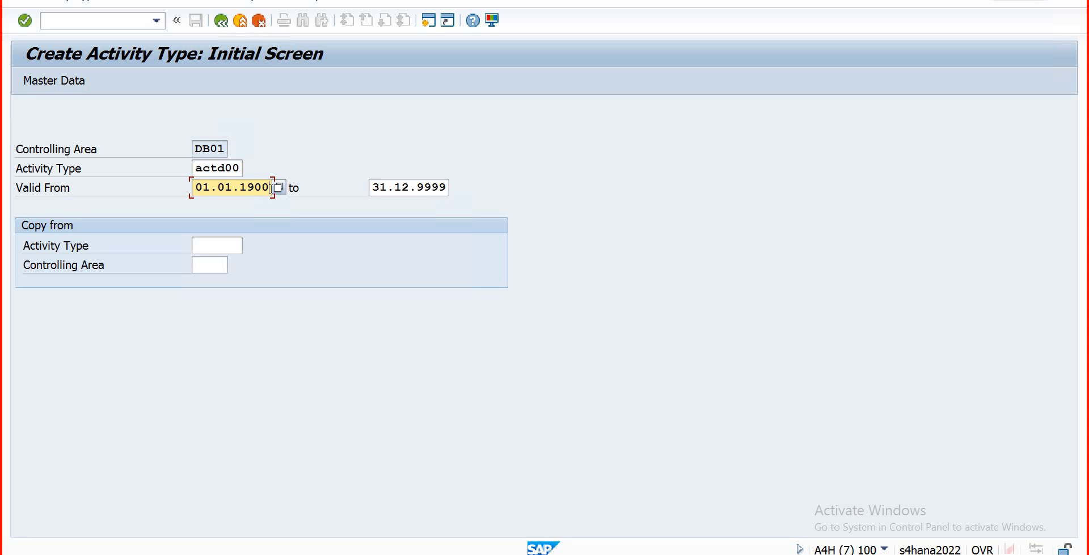
key(BackSpace)
key(BackSpace)
key(BackSpace)
key(BackSpace)
key(BackSpace)
key(BackSpace)
key(BackSpace)
key(BackSpace)
key(BackSpace)
key(BackSpace)
text(01)
key(Return)
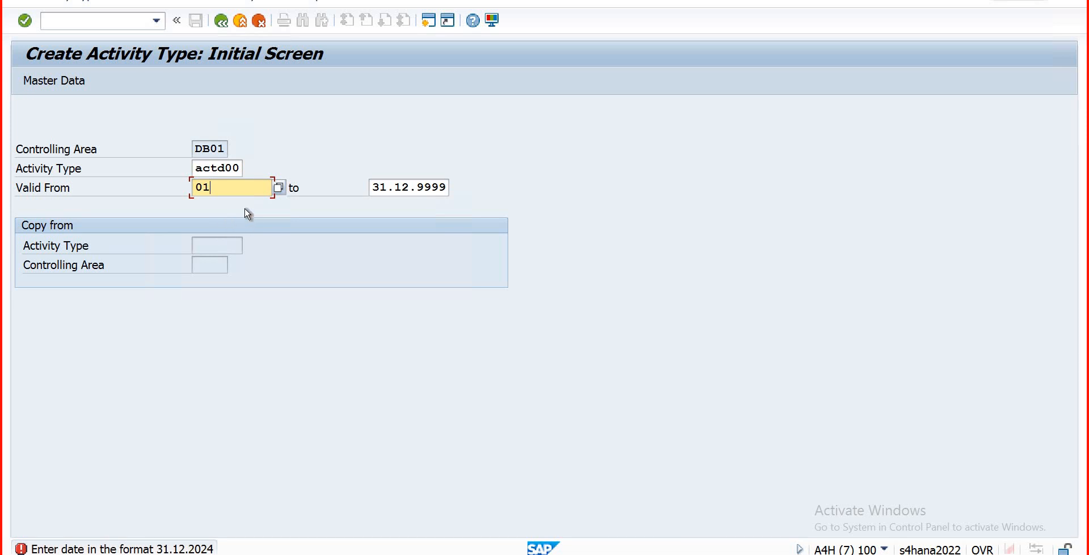
text(.01.1)
key(BackSpace)
text(2024)
click(39, 83)
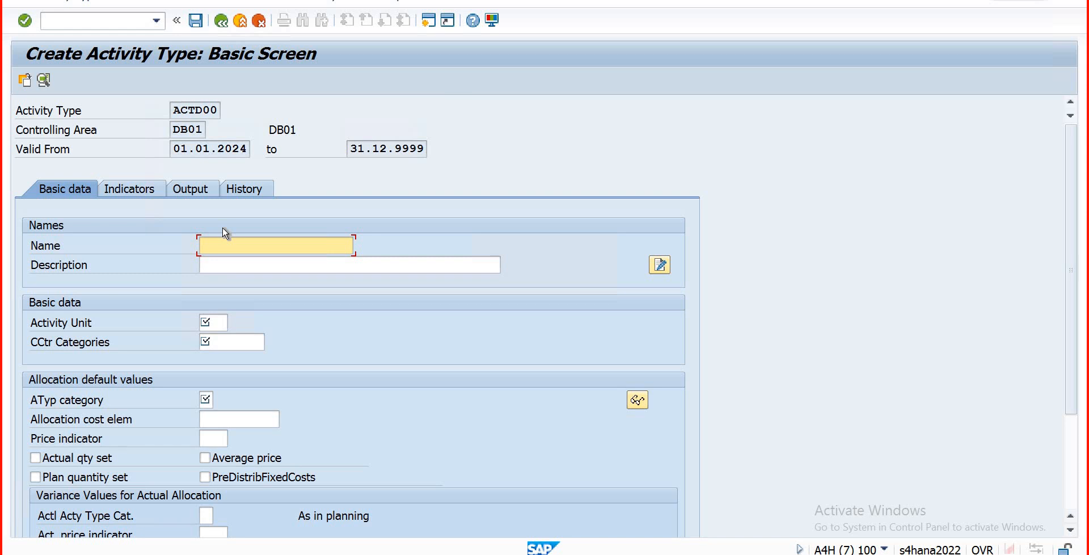
Step: Give activity type ACTD00 the name 'Admin' and description 'Administration'
text(Admin)
key(Tab)
text(Ad)
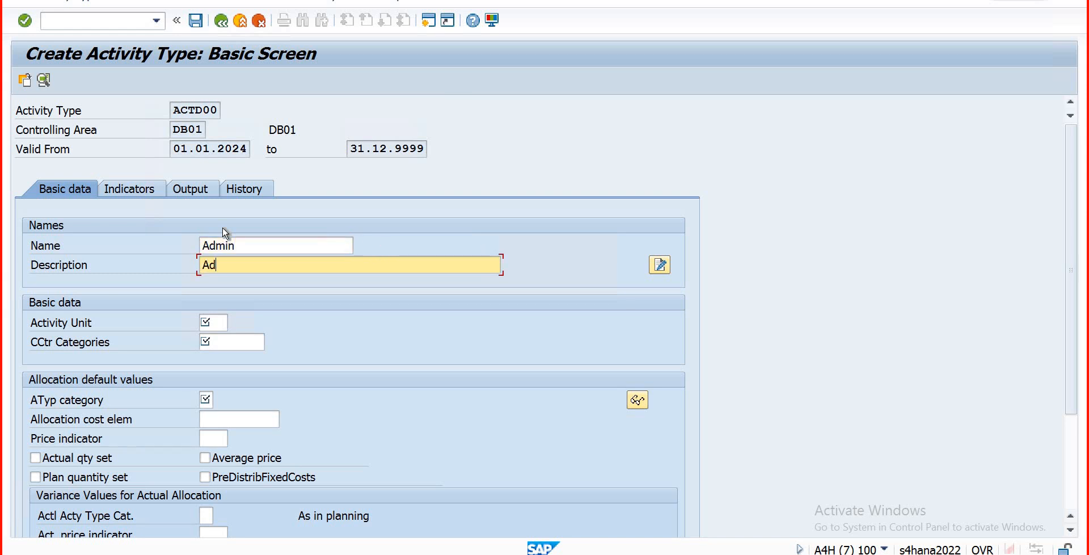
text(ministration)
key(Tab)
key(Tab)
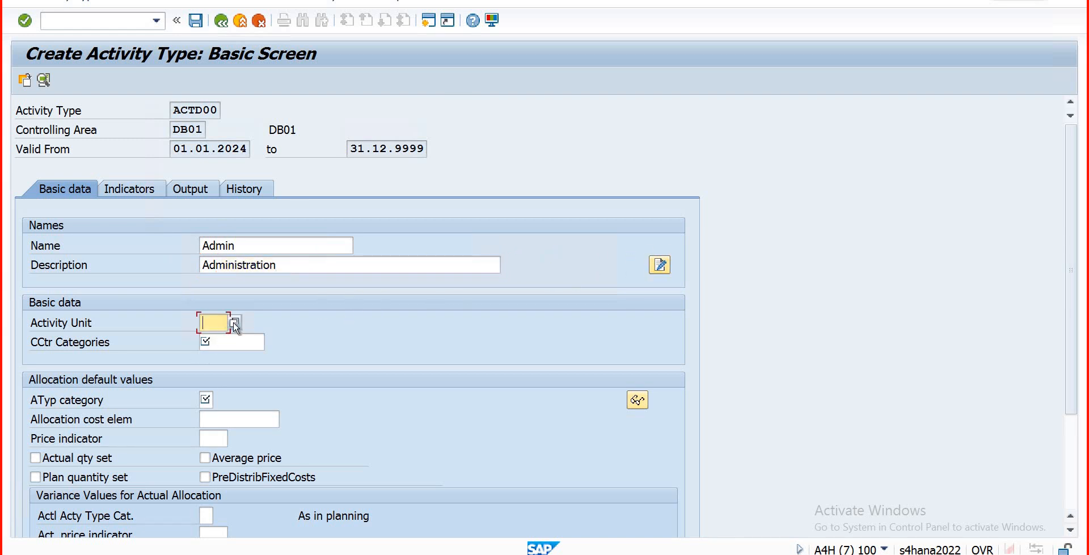
Step: Pick H (Hours) from the activity unit value list
click(234, 323)
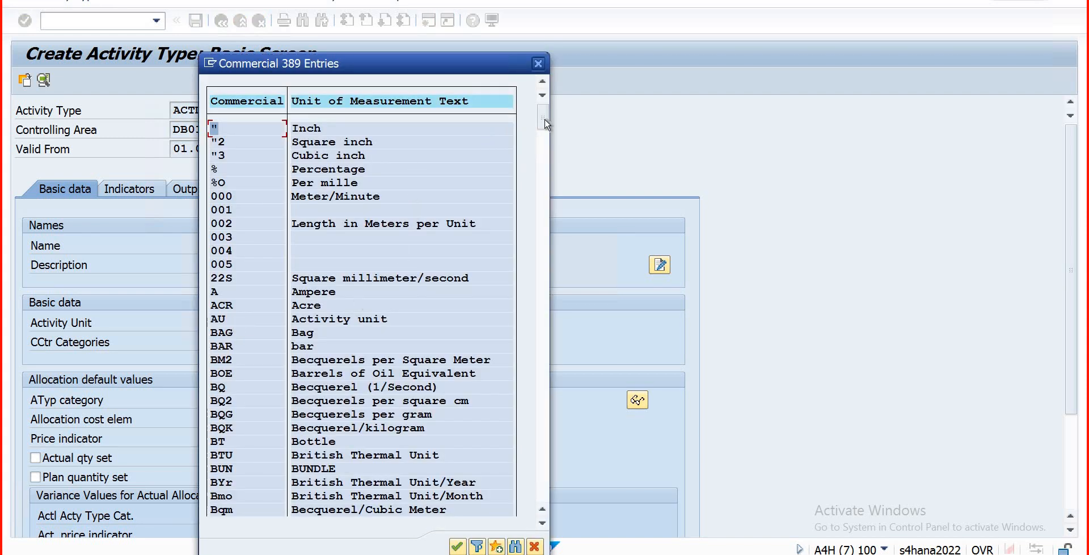
drag(547, 168, 547, 180)
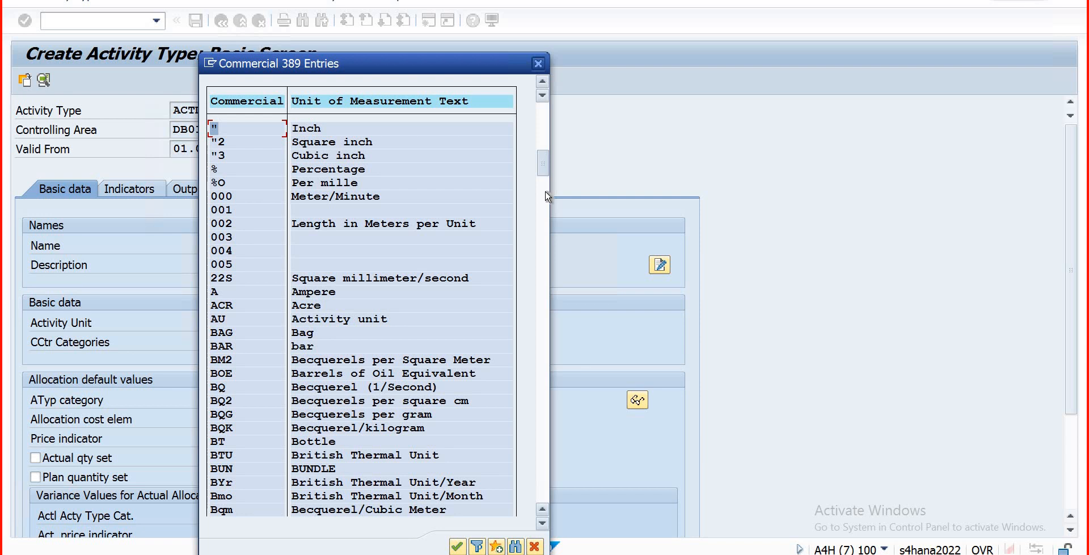
click(542, 234)
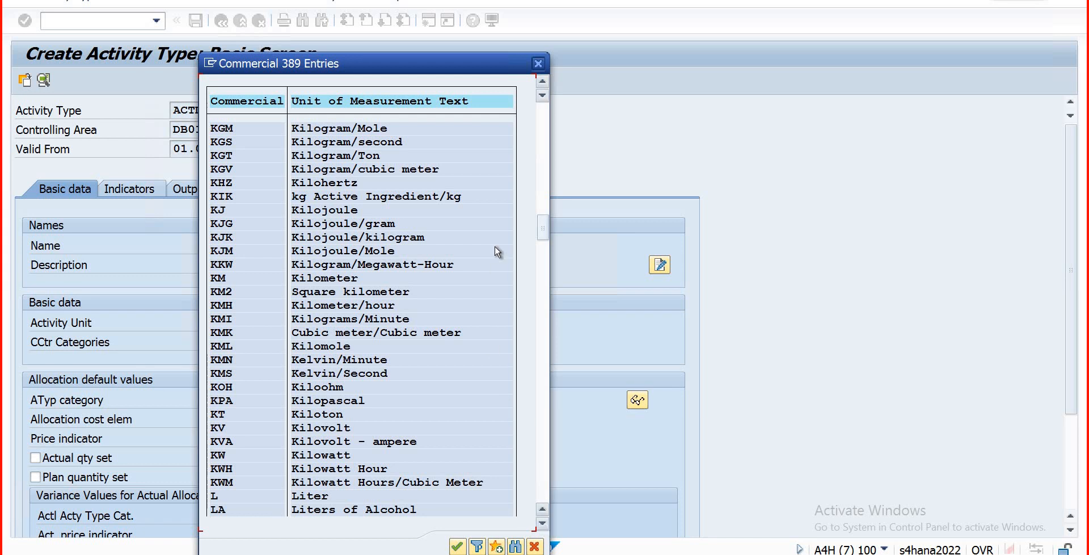
click(542, 87)
click(542, 87)
click(542, 87)
click(542, 86)
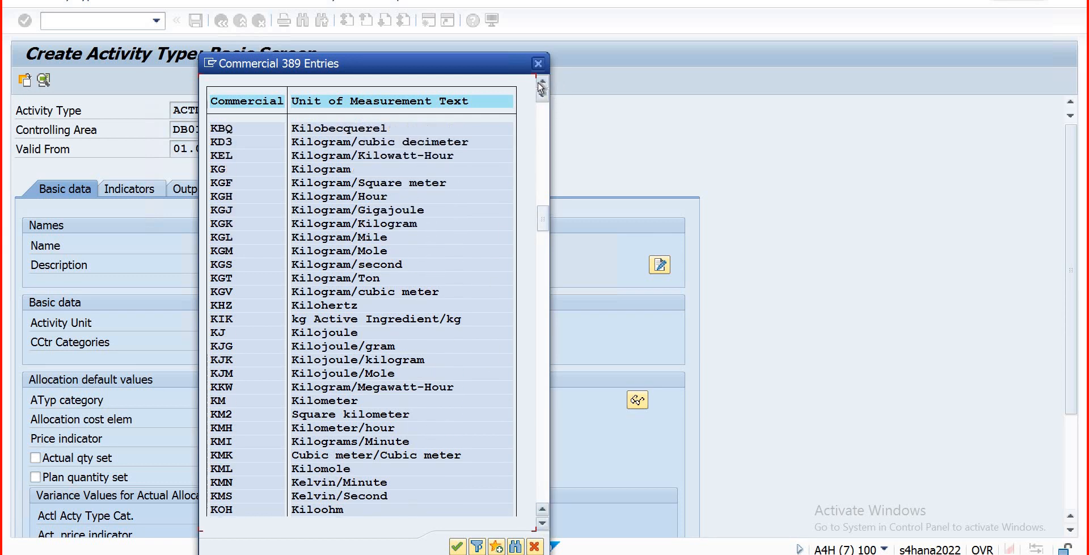
click(541, 86)
click(542, 86)
click(541, 86)
click(542, 86)
click(542, 86)
click(542, 86)
click(542, 86)
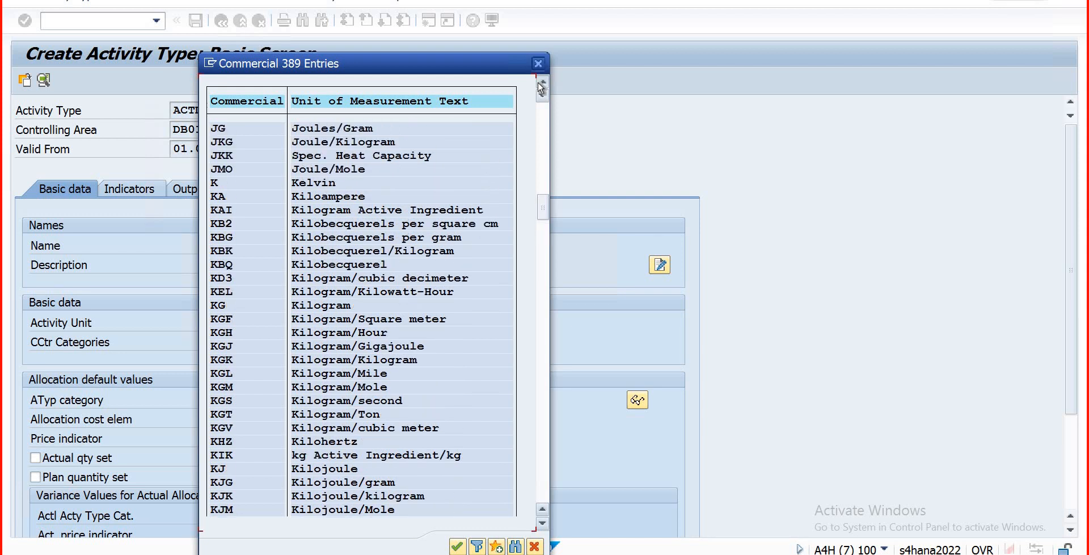
click(542, 87)
click(542, 87)
click(542, 86)
click(542, 87)
click(542, 86)
click(542, 86)
click(542, 87)
click(542, 87)
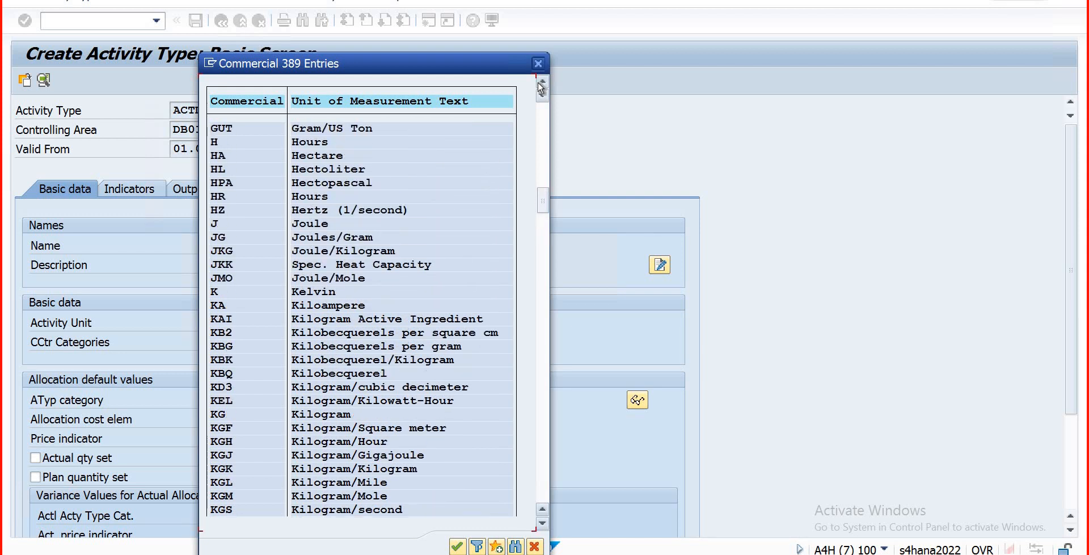
double_click(308, 143)
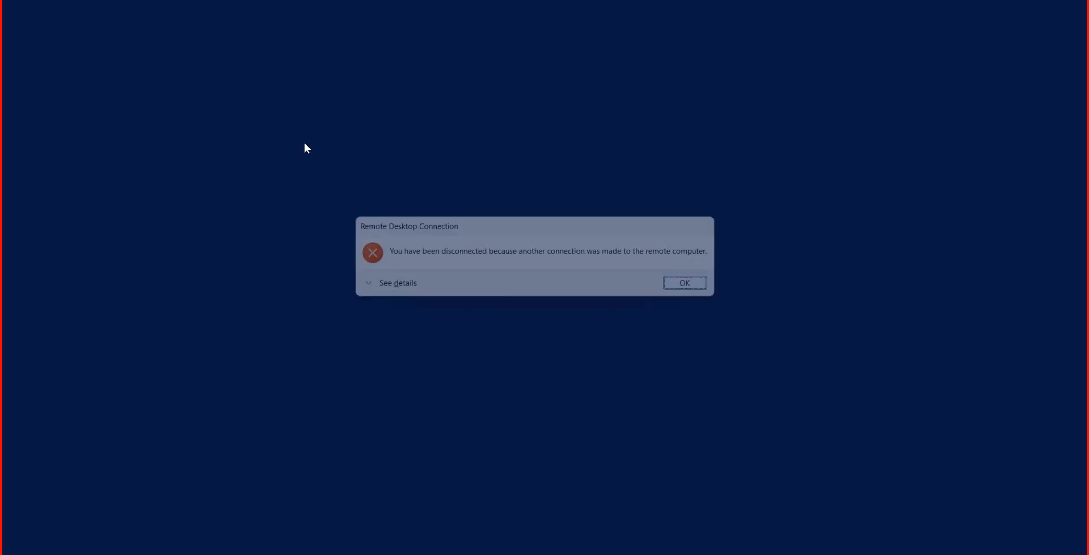
Step: Dismiss the disconnection notice, reconnect with the account password, and accept the certificate warning
click(701, 288)
click(593, 353)
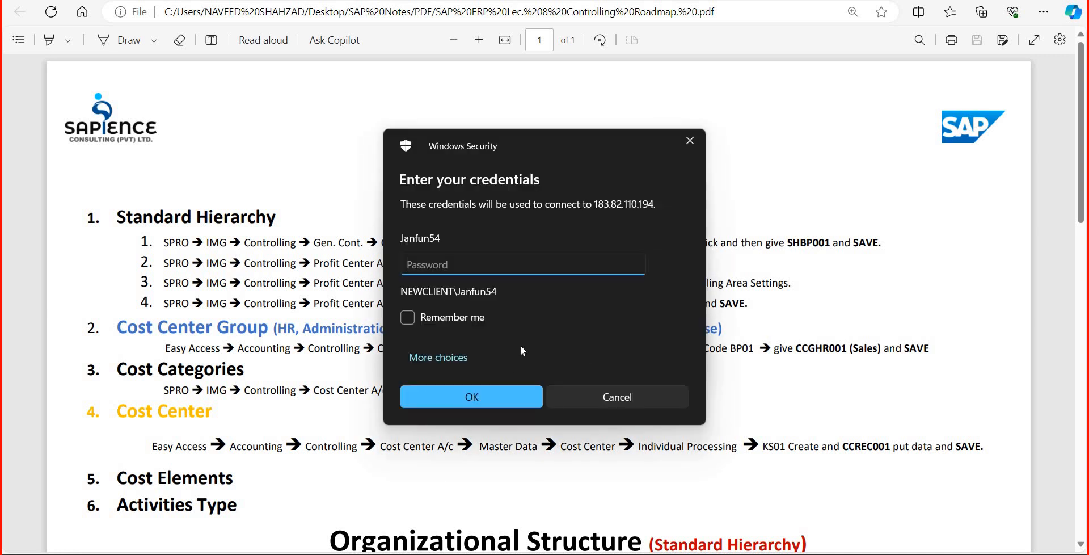
text(******)
key(Return)
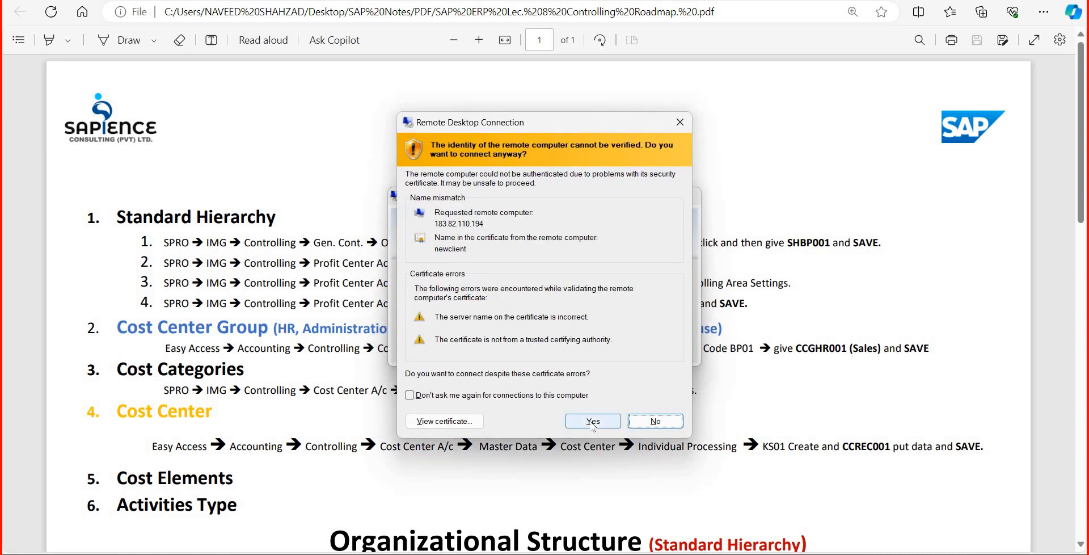
click(593, 422)
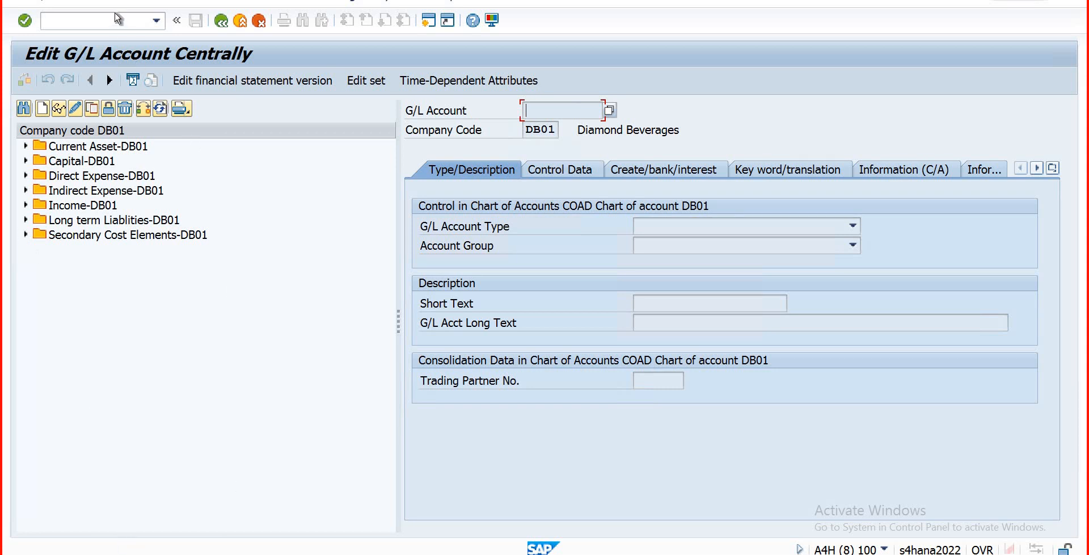
Step: Return to the Create Activity Type window and set cost center category A (Finance)
click(216, 553)
click(214, 515)
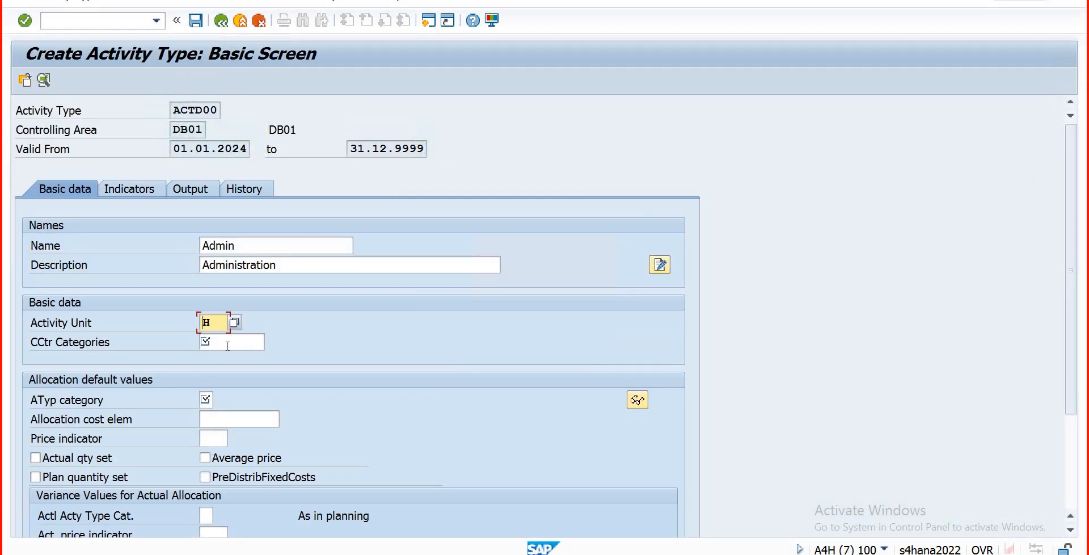
click(228, 344)
click(272, 342)
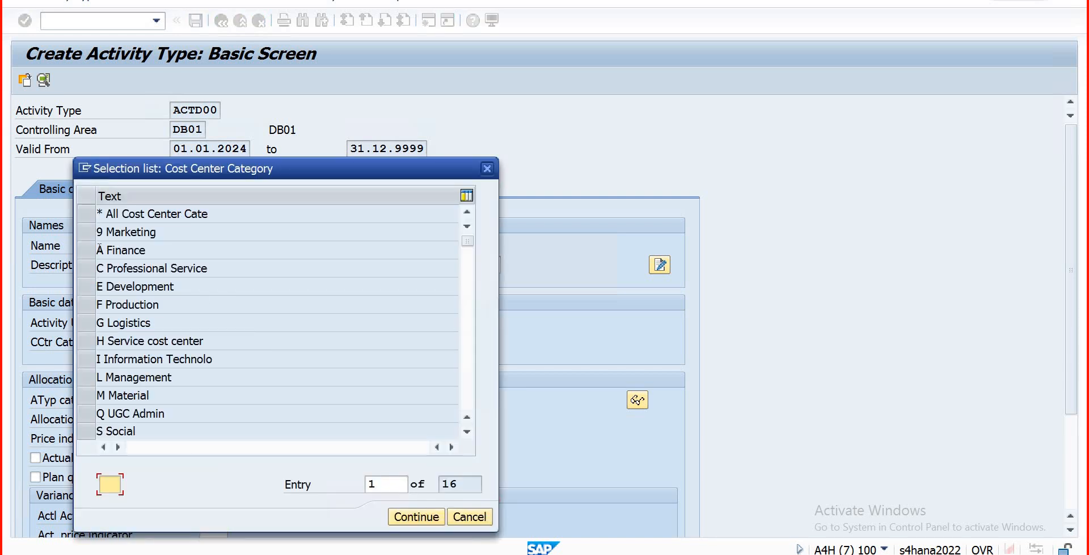
click(94, 253)
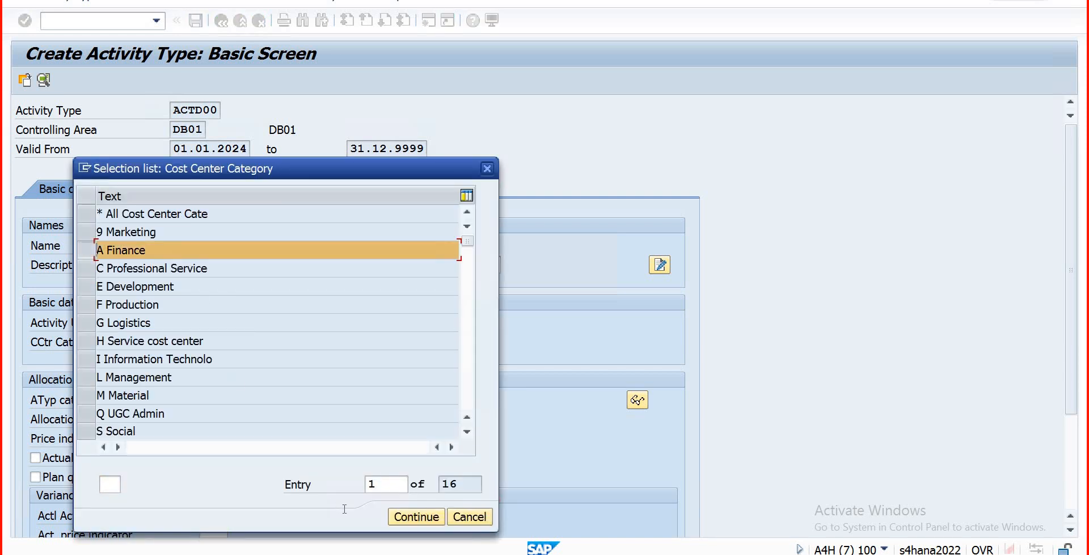
click(415, 516)
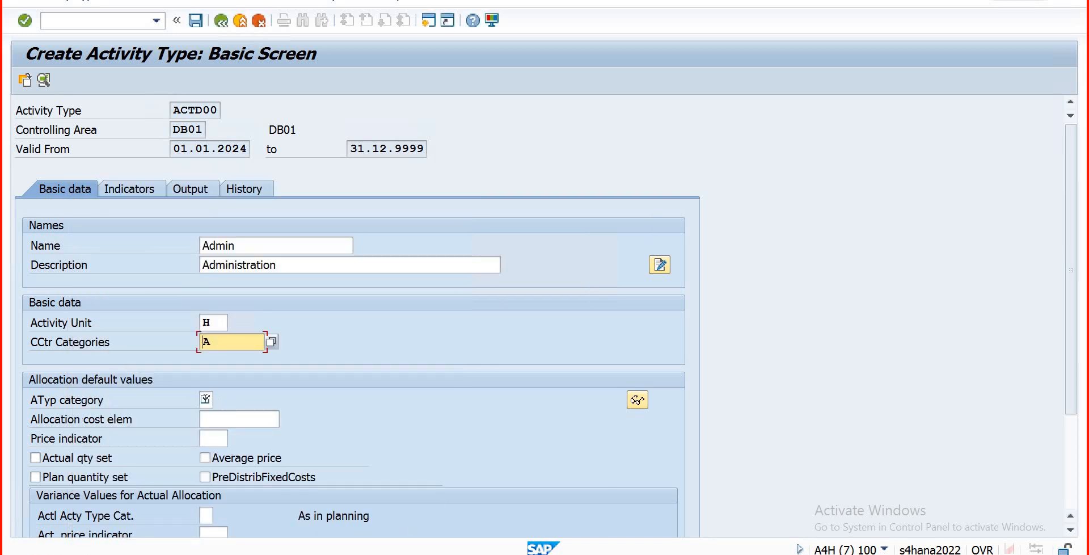
Step: Set activity type category 1 (manual entry, manual allocation)
click(209, 400)
key(F4)
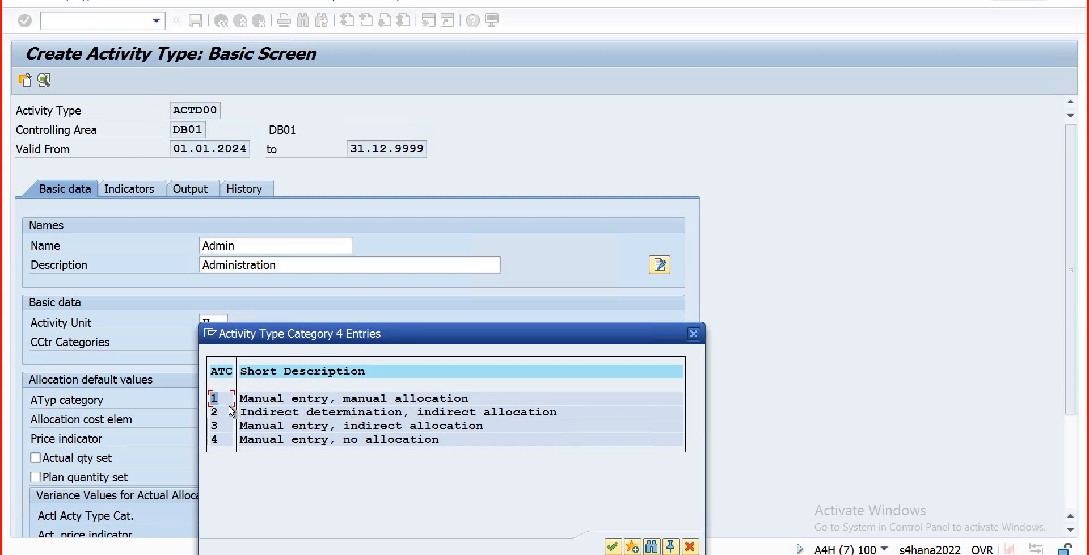
click(611, 546)
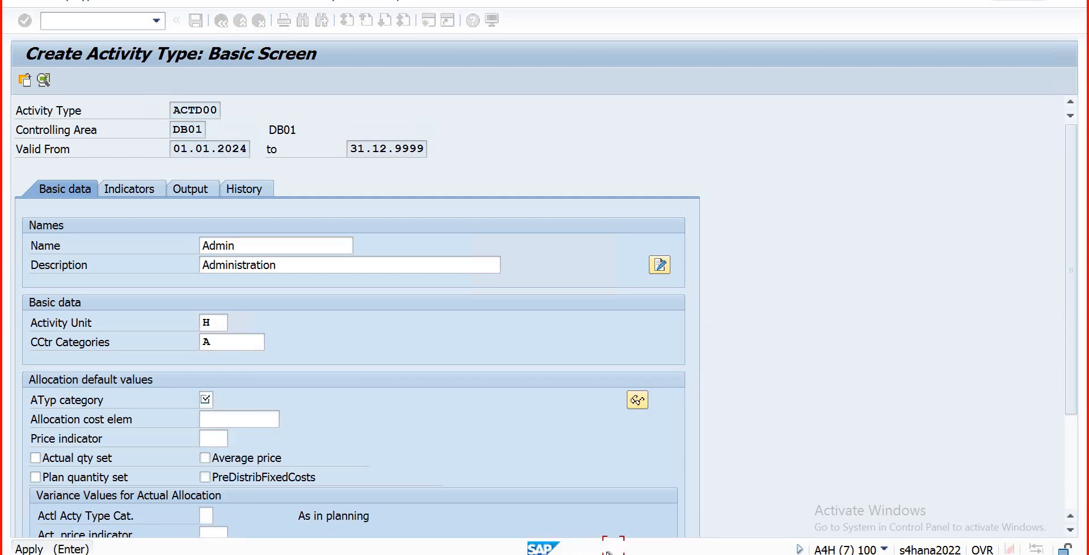
click(246, 417)
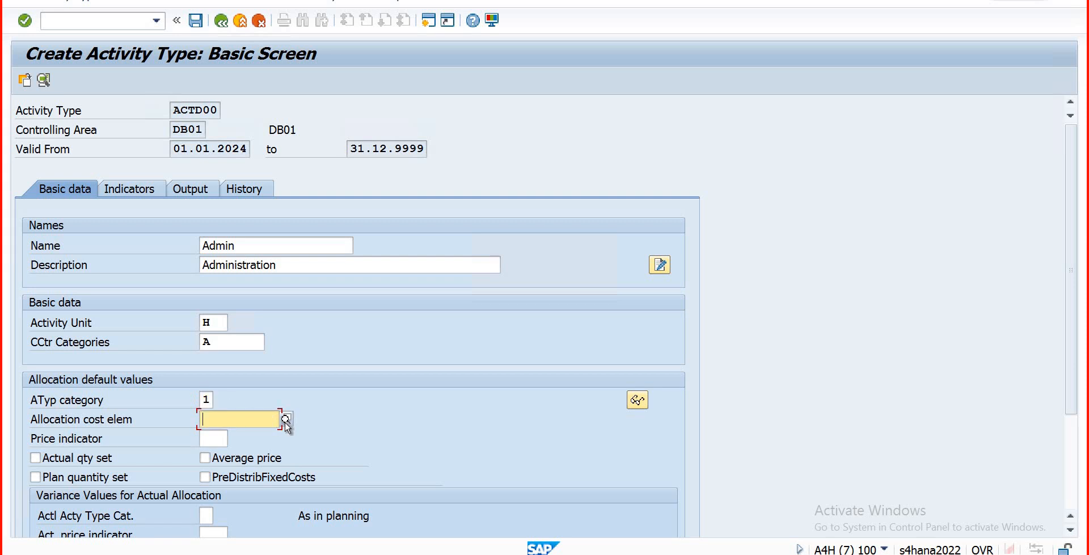
Step: Open the allocation cost element value list and close it, leaving 900 as the entry
click(282, 419)
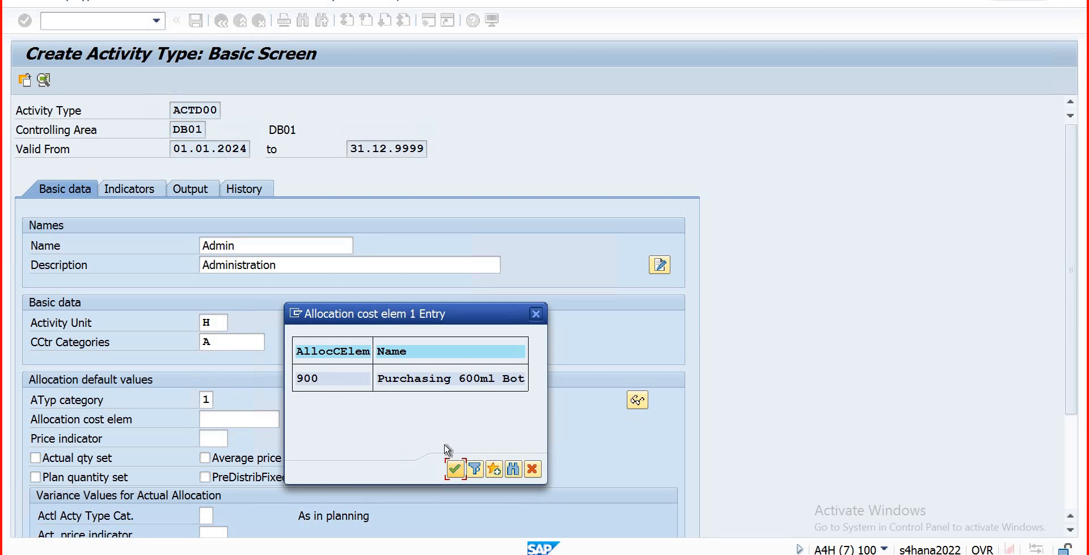
key(Escape)
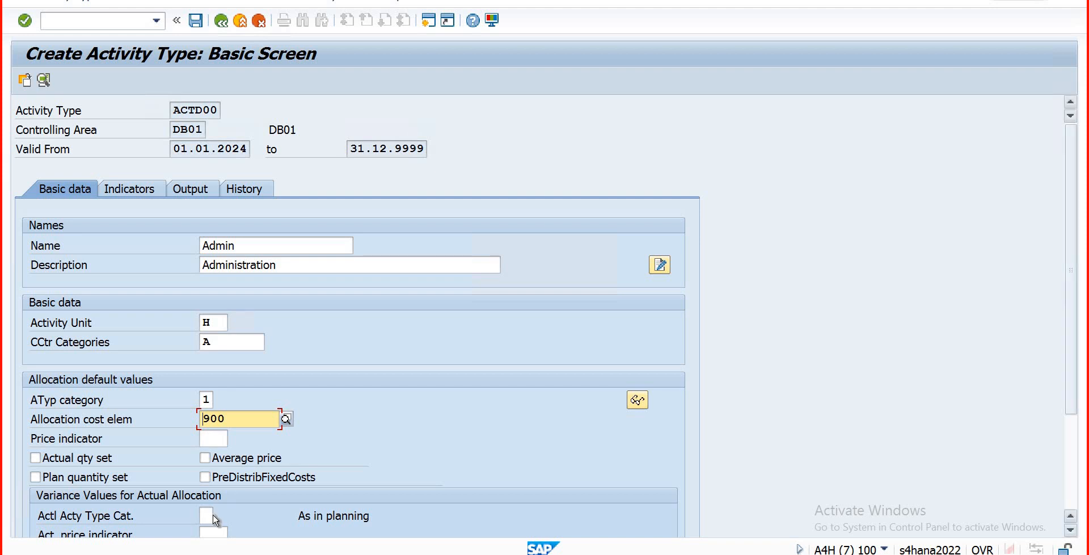
Step: Open the value help for the Actl Acty Type Cat. field under the variance values
scroll(220, 521, down, 3)
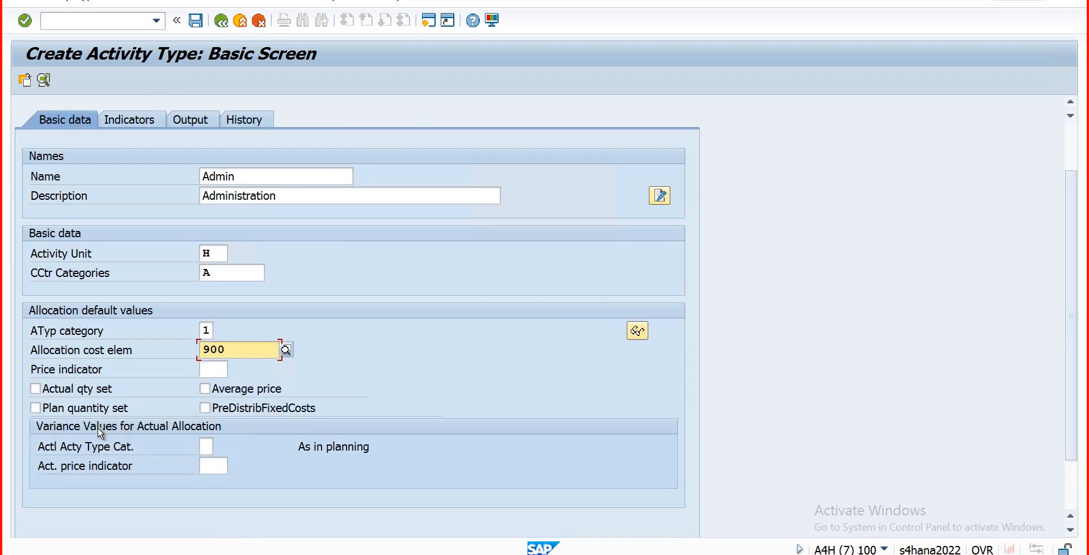
click(208, 446)
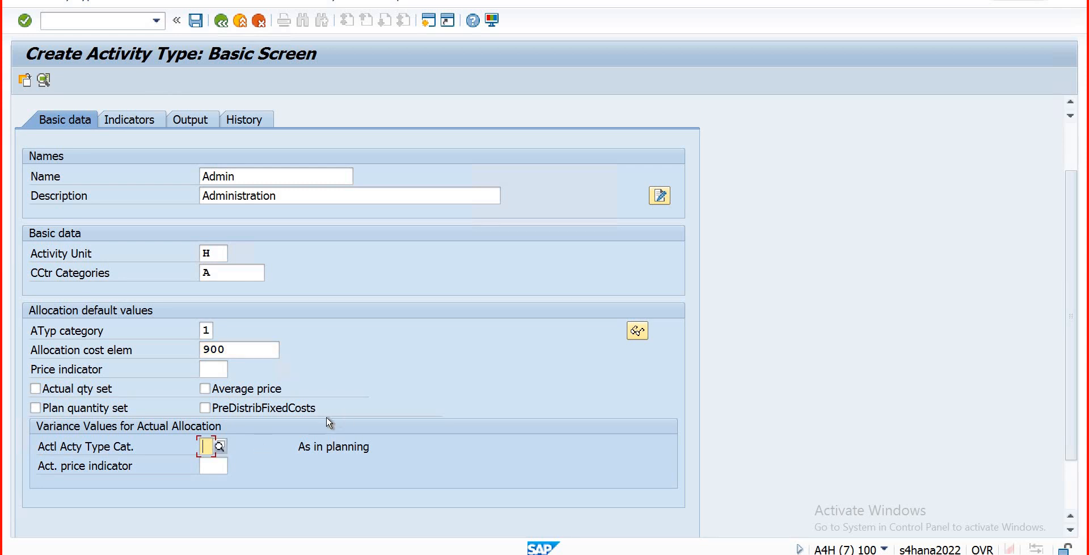
key(F4)
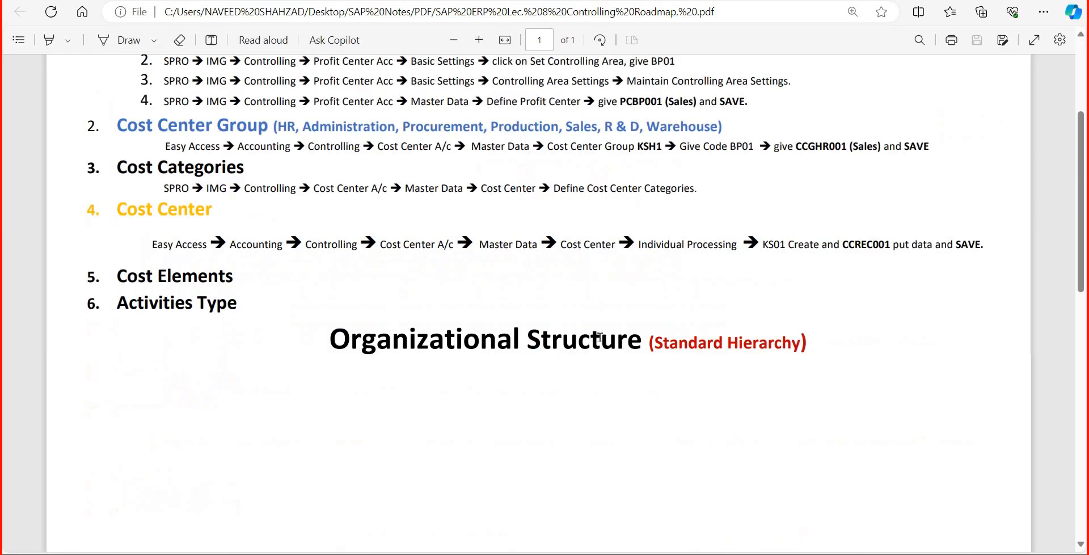
Step: Reconnect the Remote Desktop session by signing in with the account password and accepting the certificate warning
scroll(497, 360, down, 10)
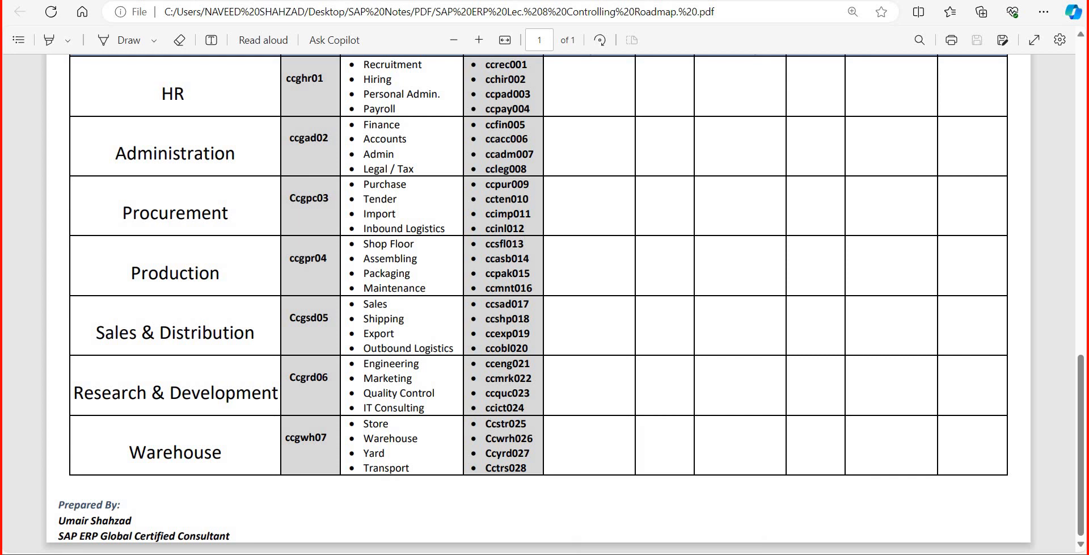
click(614, 350)
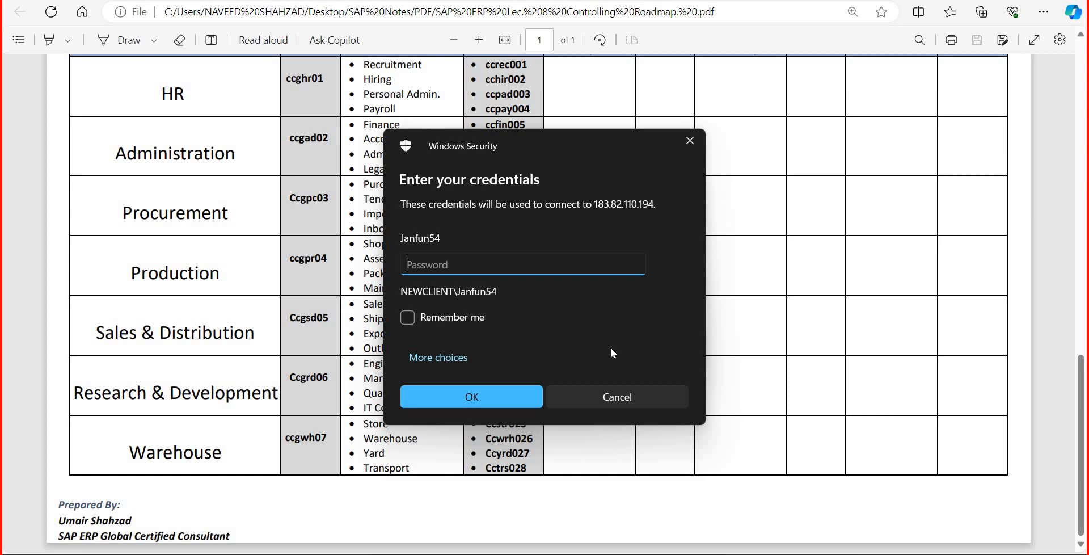
text(*******)
key(Return)
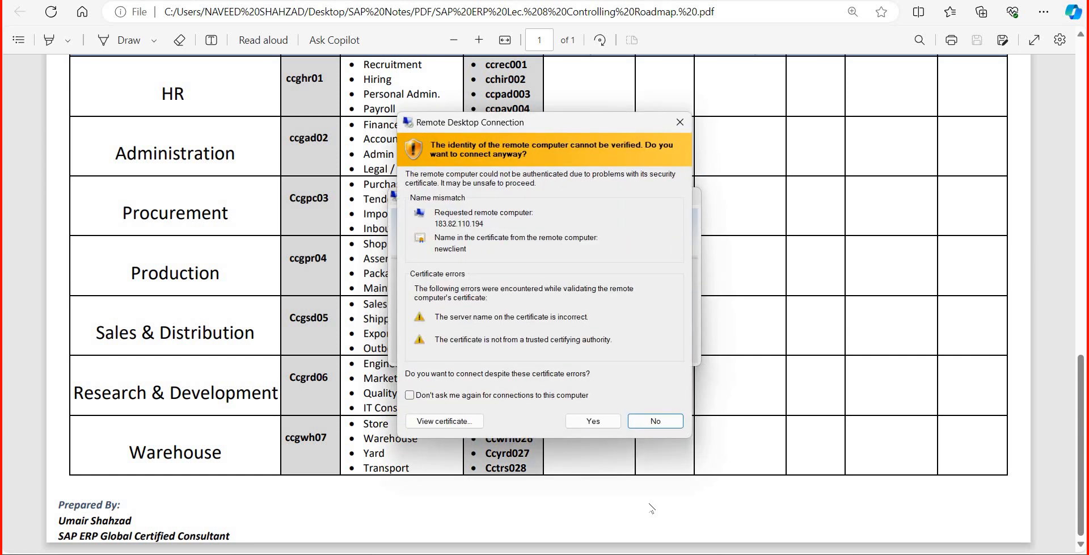
click(598, 423)
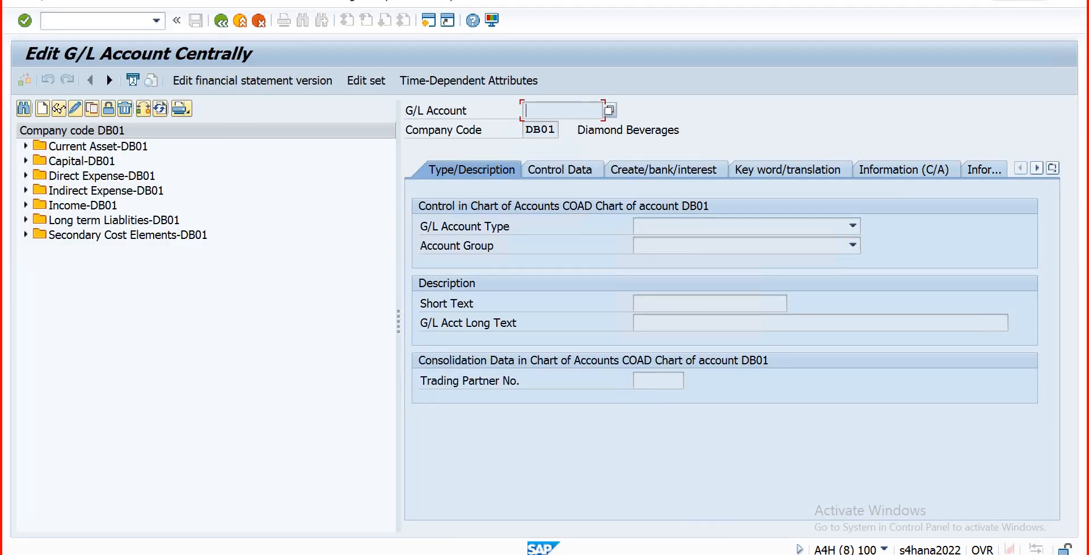
Step: Return to the SAP Create Activity Type window for ACTD00
mouse_move(238, 553)
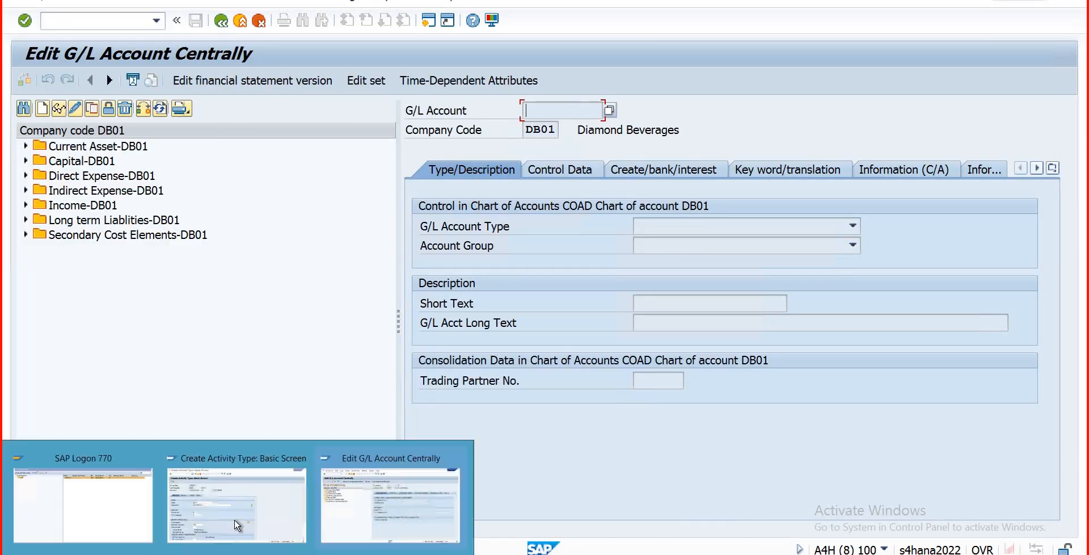
click(237, 519)
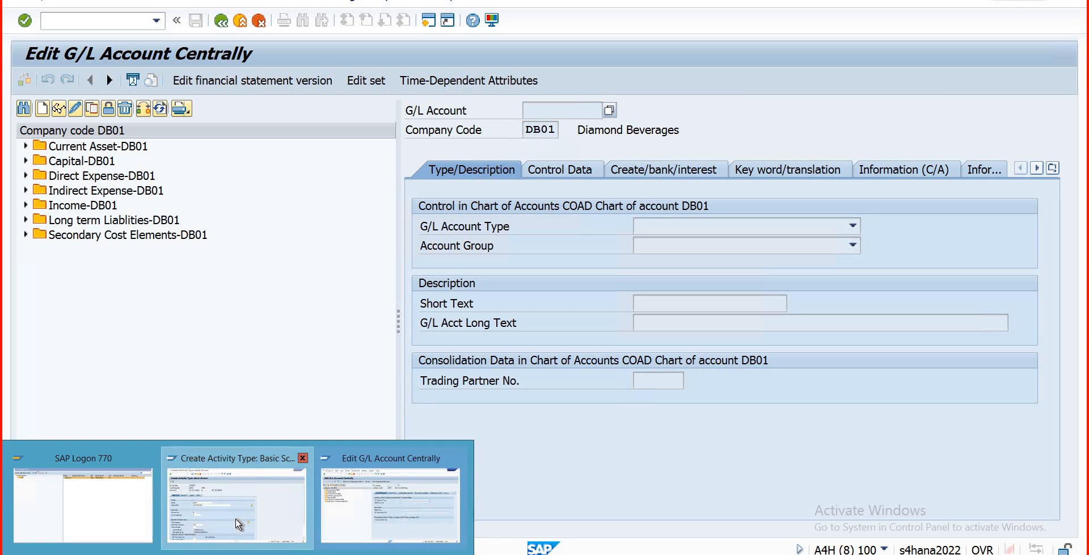
click(238, 521)
Step: Set actual activity type category 1, save ACTD00, then switch to the Controlling Roadmap PDF
click(212, 513)
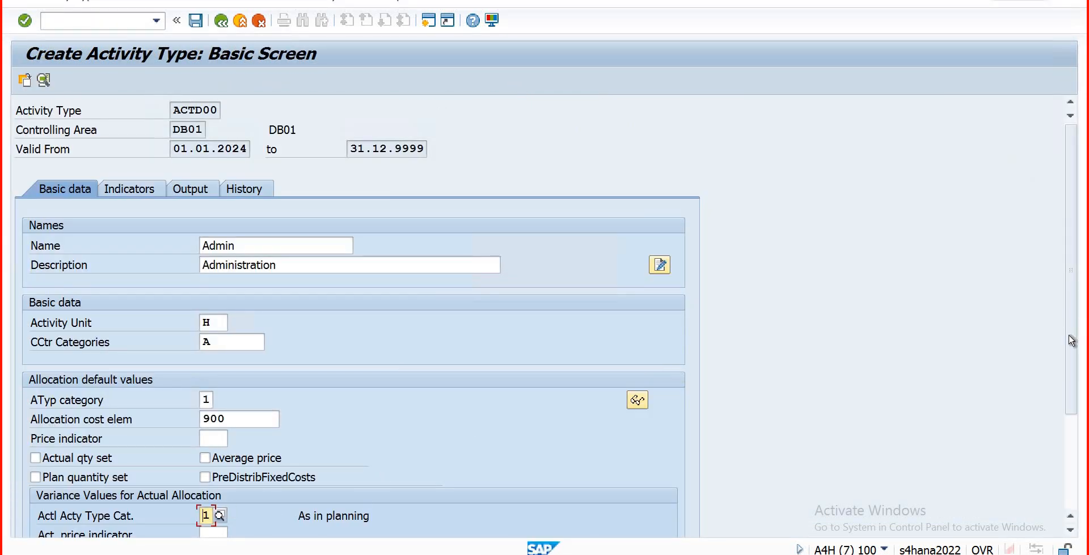
scroll(1072, 345, down, 3)
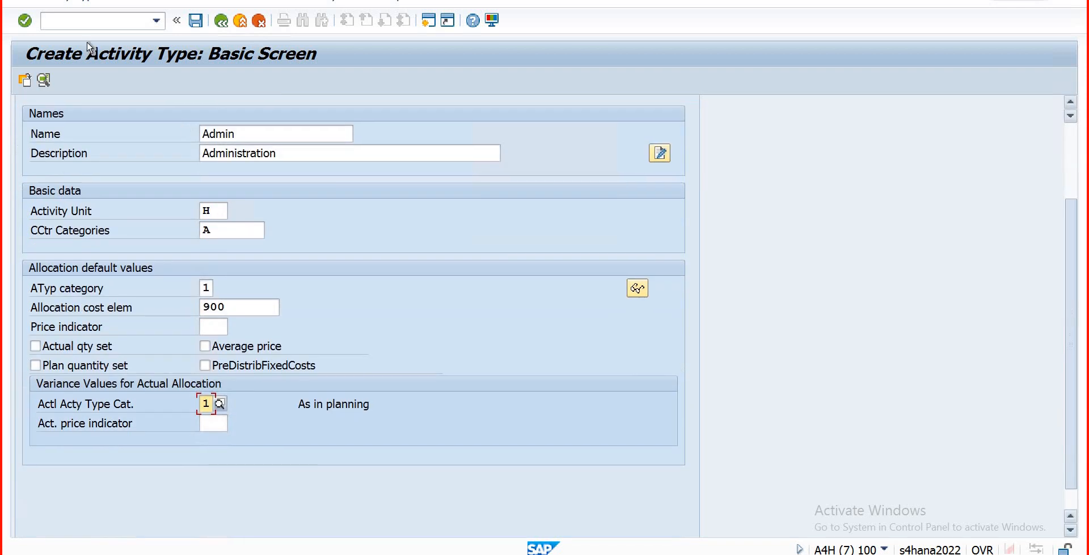
click(195, 22)
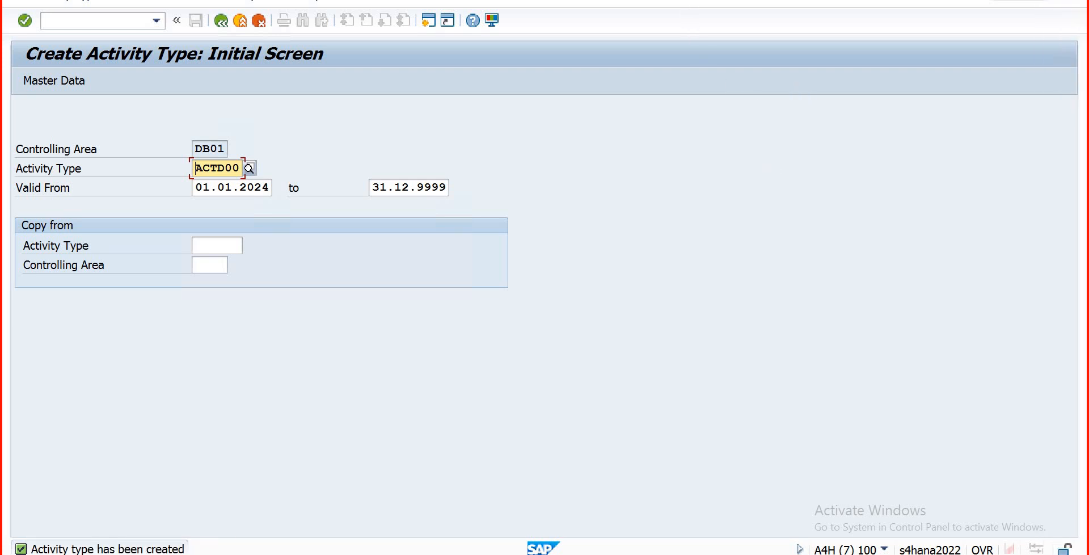
key(alt+Tab)
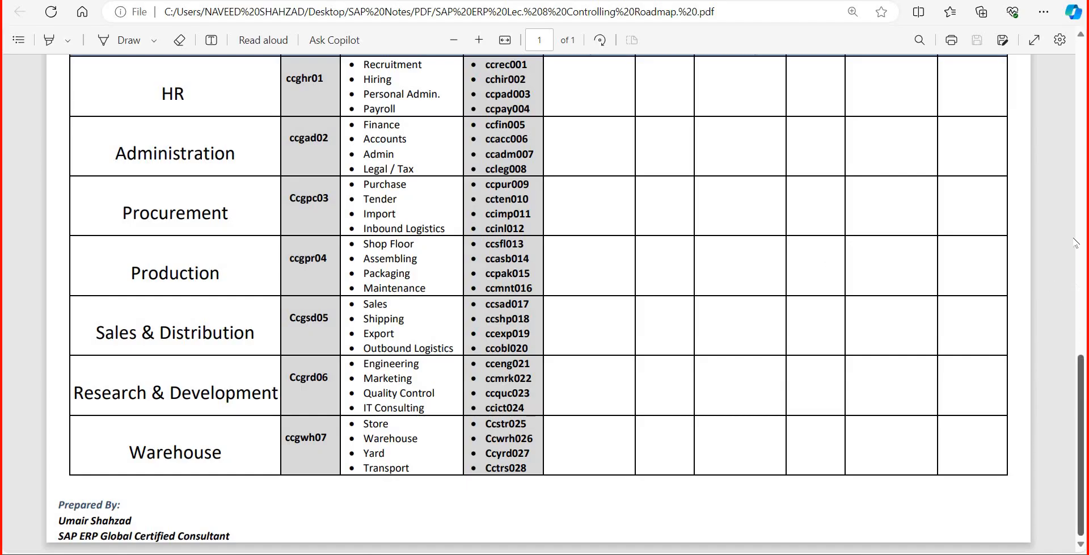
scroll(1074, 242, up, 7)
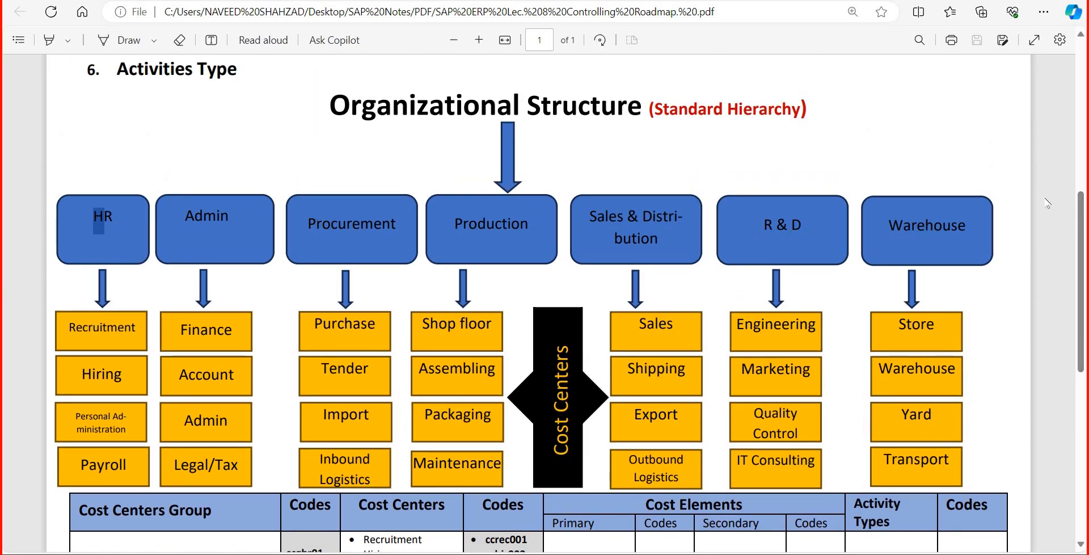
scroll(133, 184, down, 4)
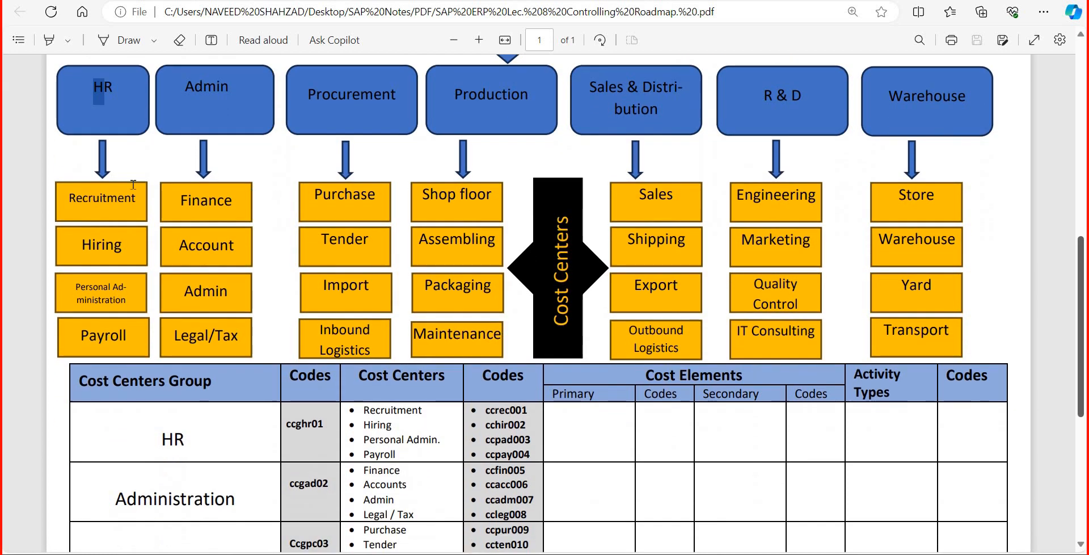
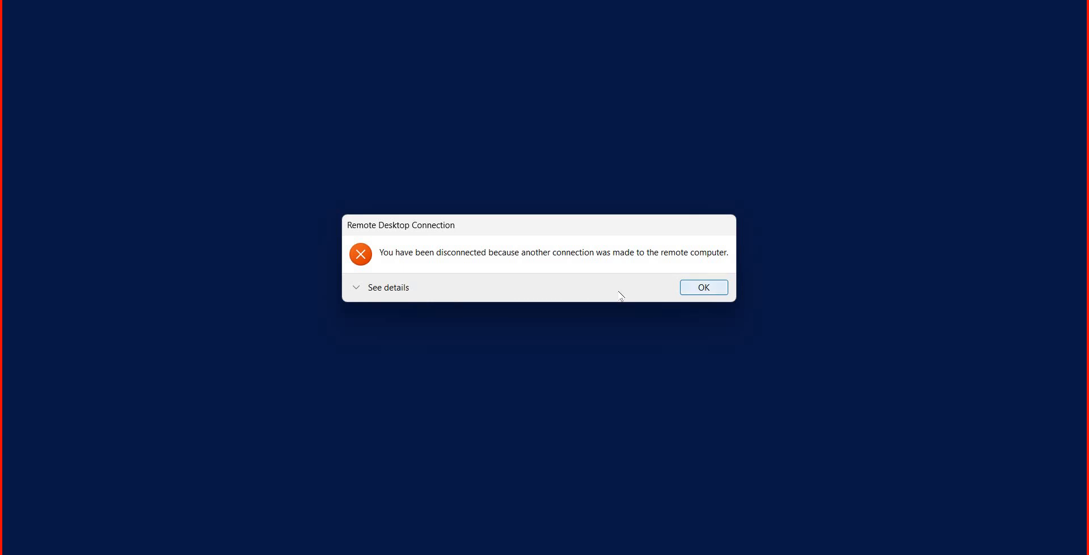
Step: Reconnect with the account password and accept the certificate warning to restore the ACTD00 screen
click(605, 349)
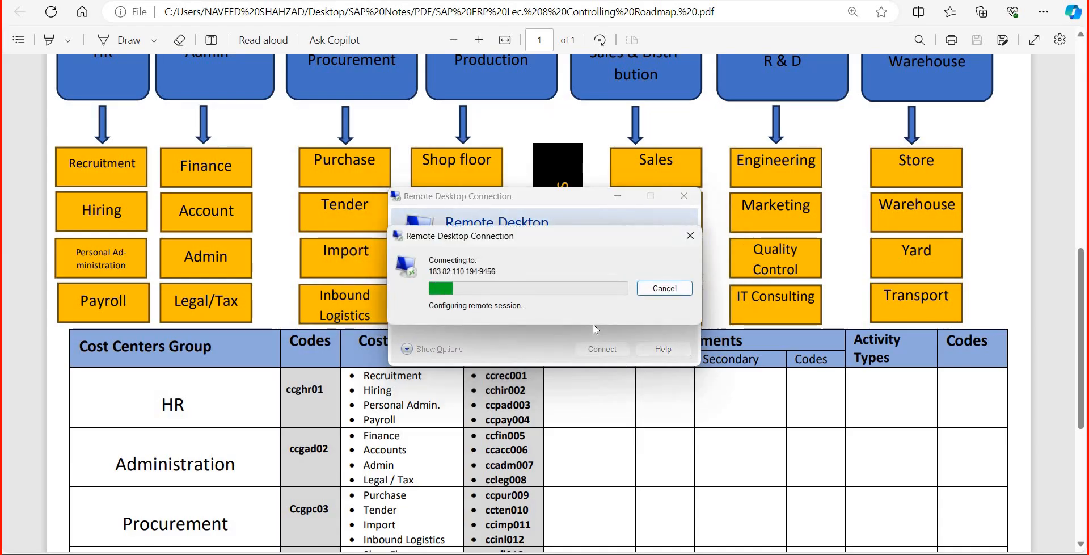
text(•••••••)
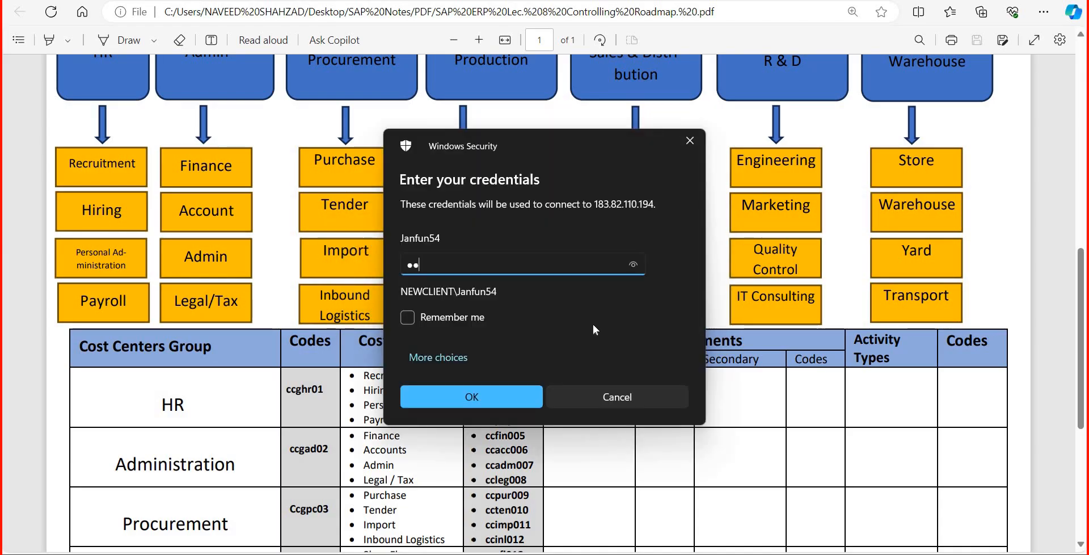
key(Return)
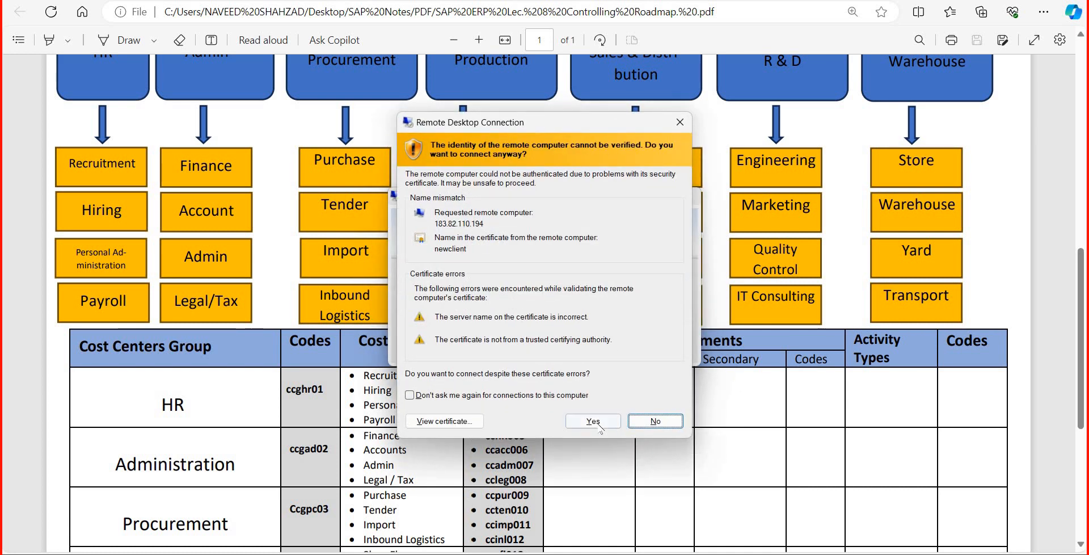
click(598, 422)
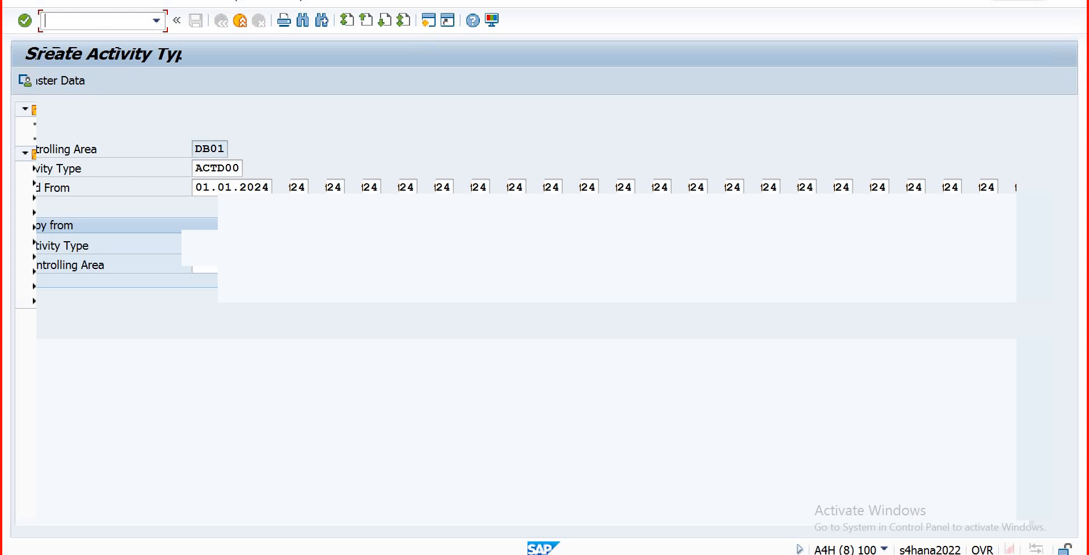
Step: Leave activity type creation with /n and close the garbled extra SAP session
text(/n)
key(Return)
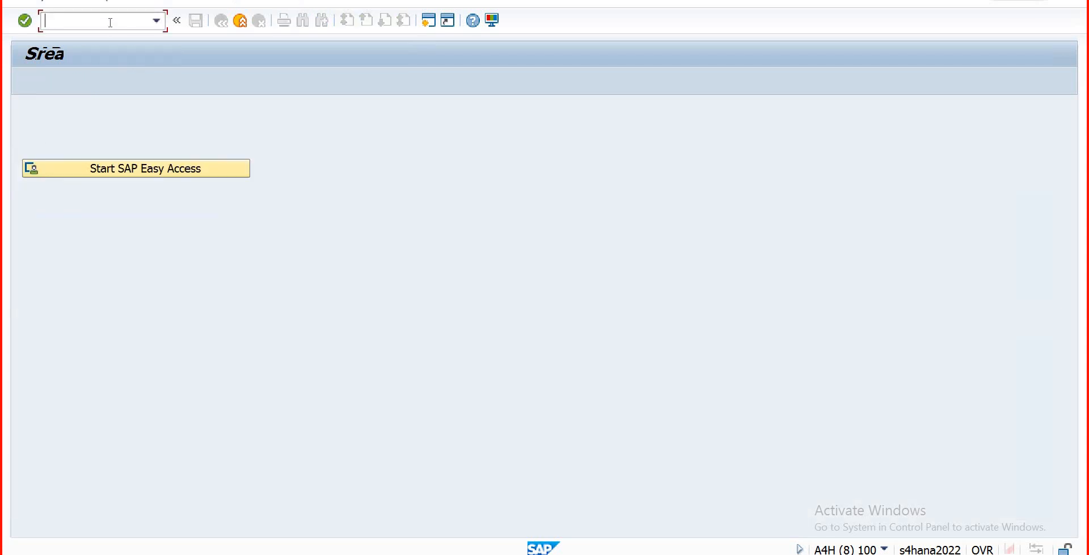
click(157, 175)
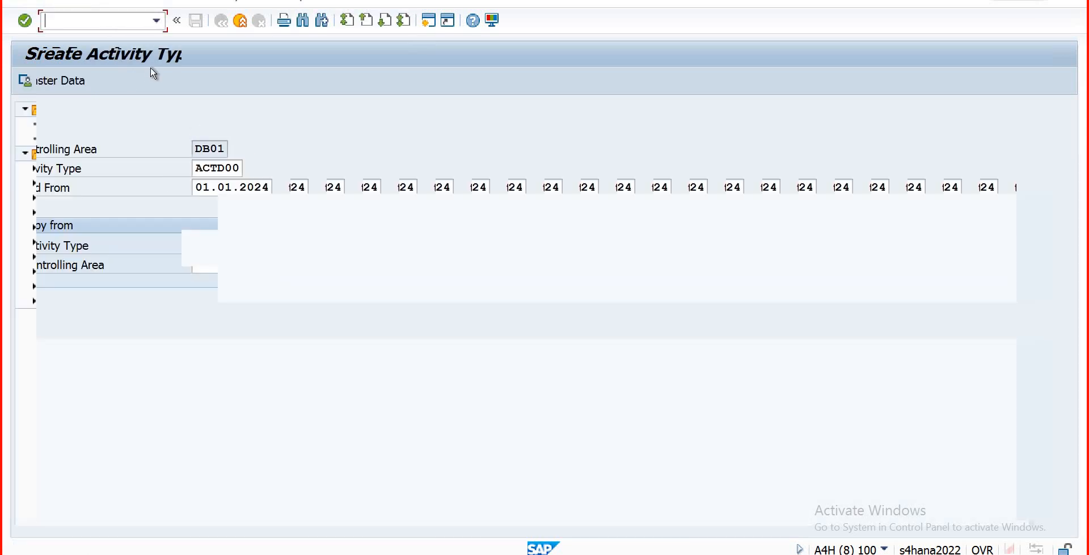
click(238, 27)
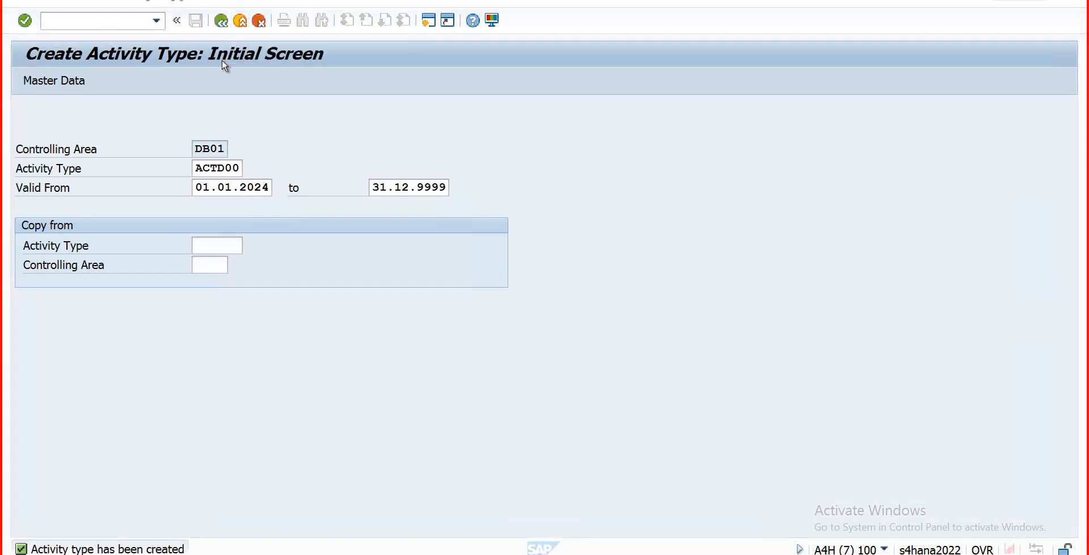
click(240, 26)
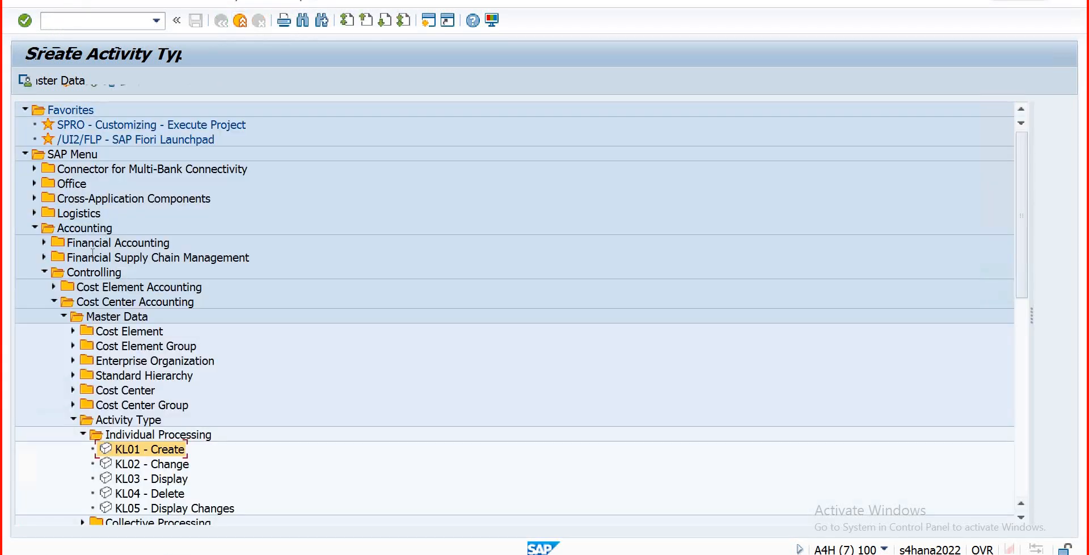
Step: Run transaction FB50 to enter a G/L account document for DB01
click(75, 24)
text(fb6)
key(BackSpace)
text(50)
key(Return)
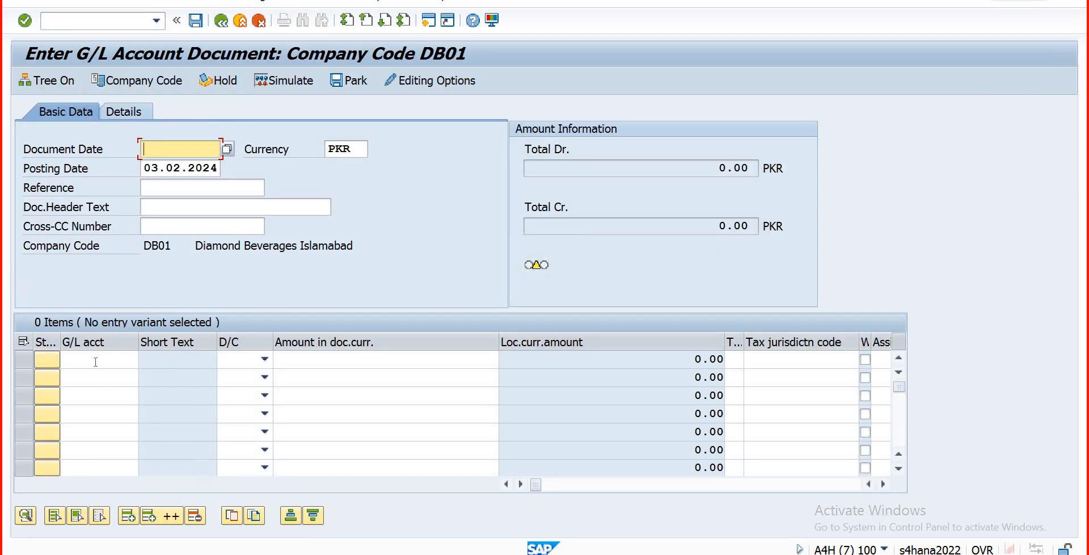
Step: Tab from the first G/L acct cell to Cost center, select that column, then return to G/L acct
click(95, 362)
key(Tab)
key(Tab)
key(Tab)
key(Tab)
key(Tab)
key(Tab)
key(Tab)
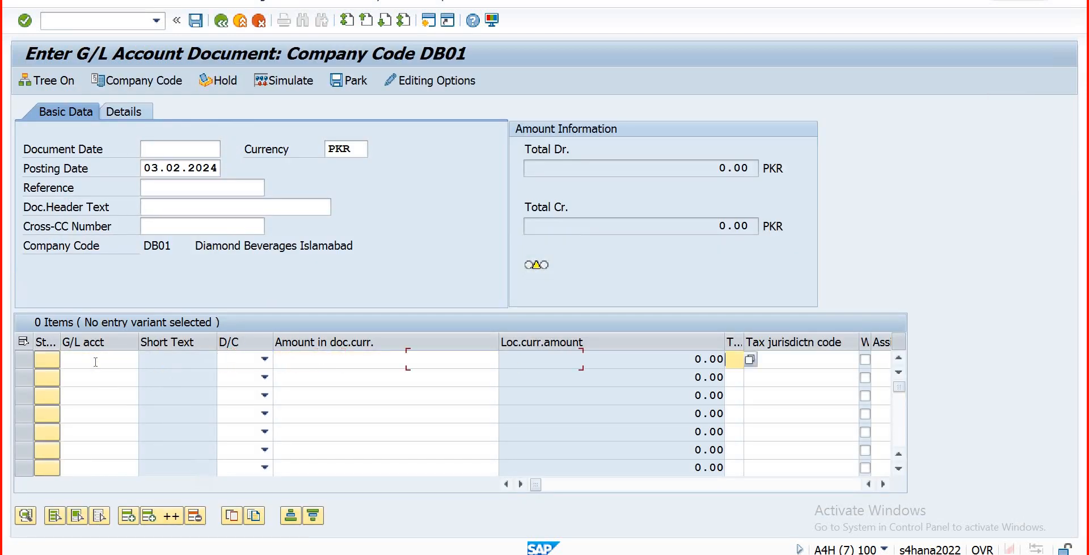
key(Tab)
key(Tab)
key(Tab)
key(Tab)
key(Tab)
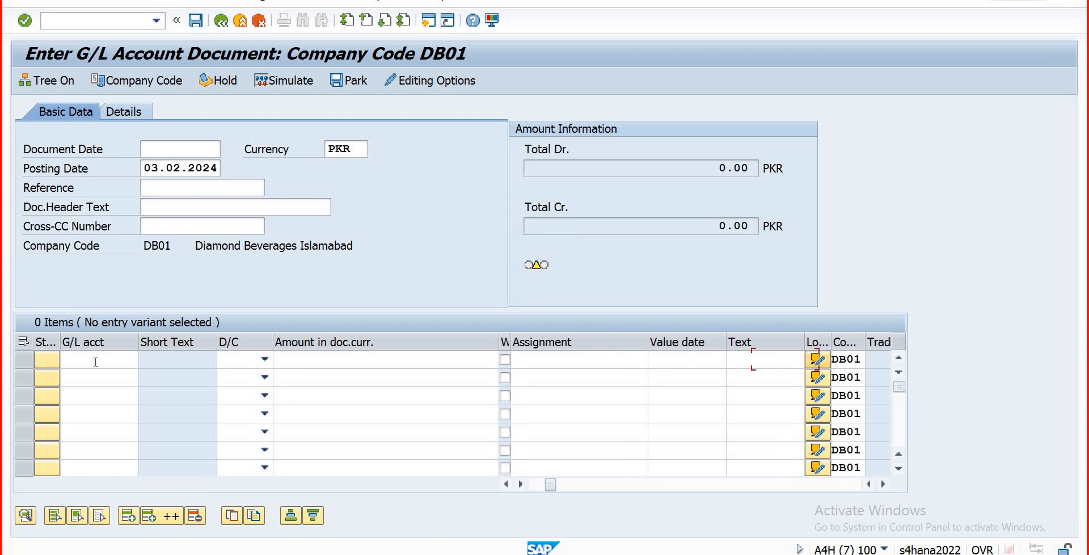
key(Tab)
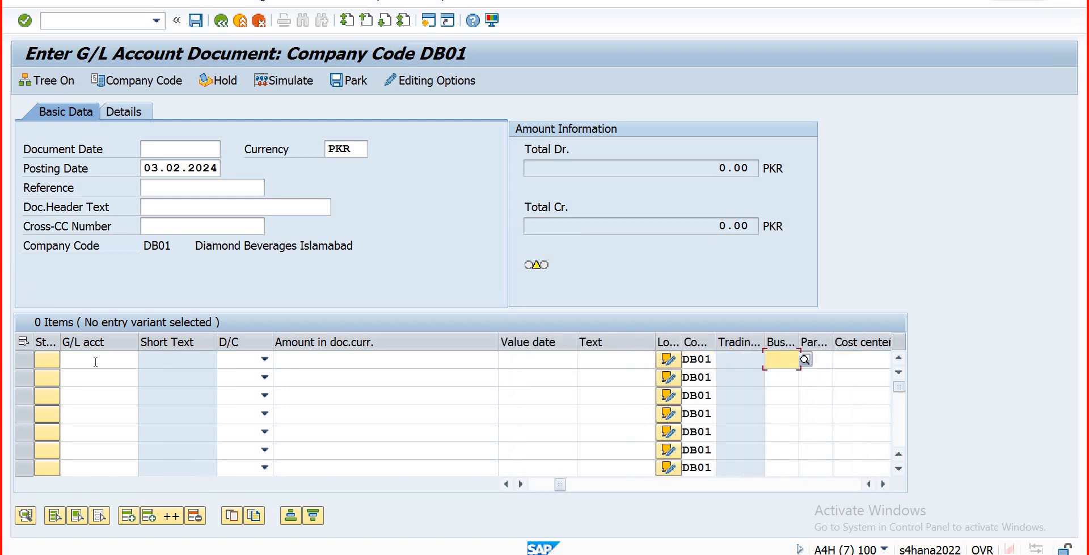
key(Tab)
key(Tab)
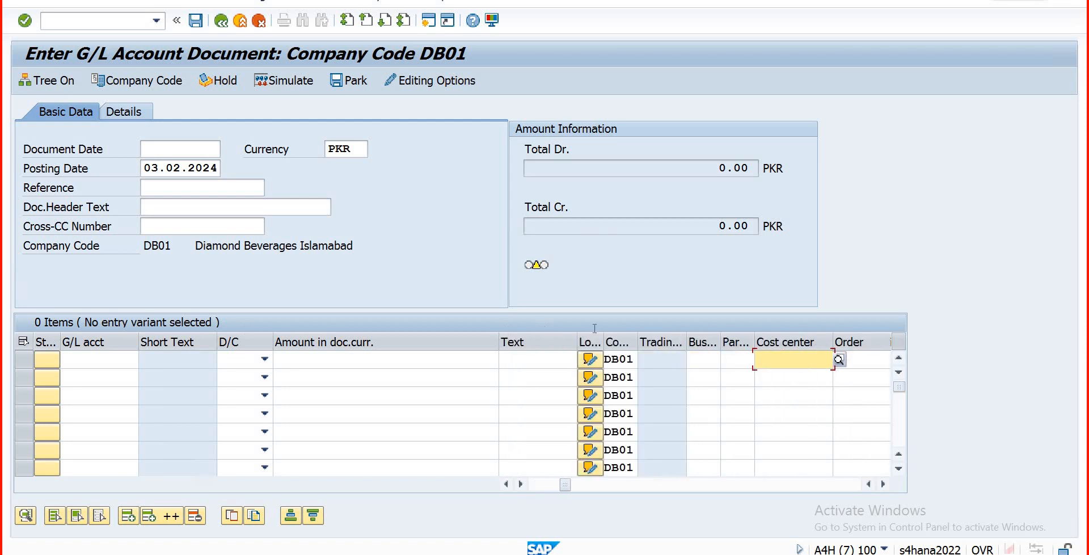
click(771, 341)
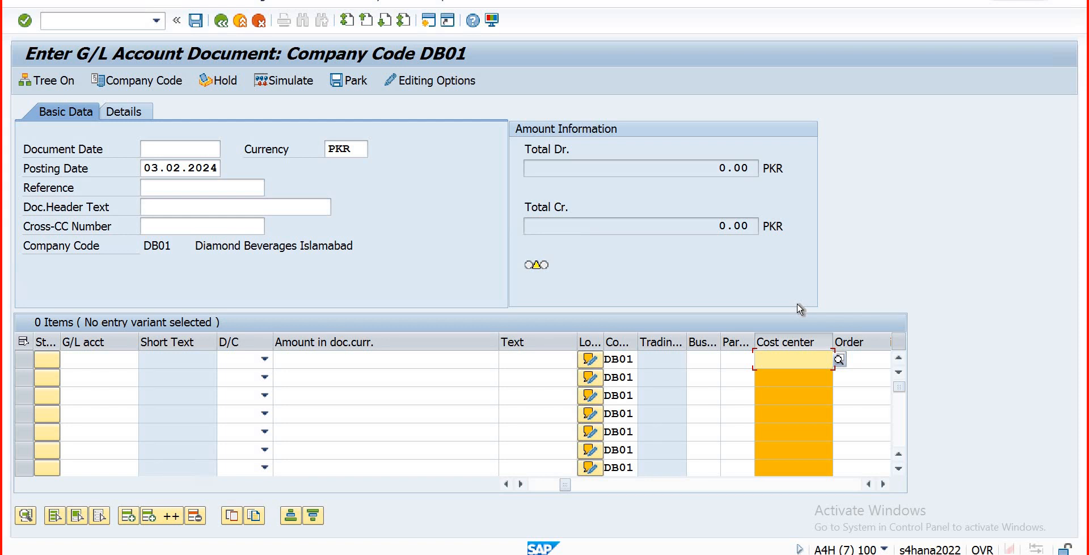
click(102, 361)
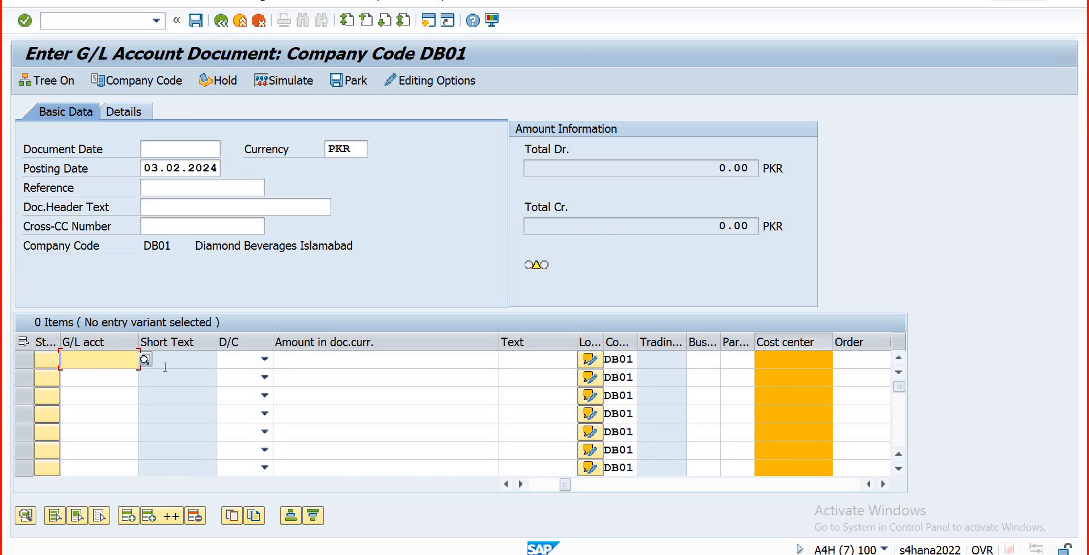
click(146, 361)
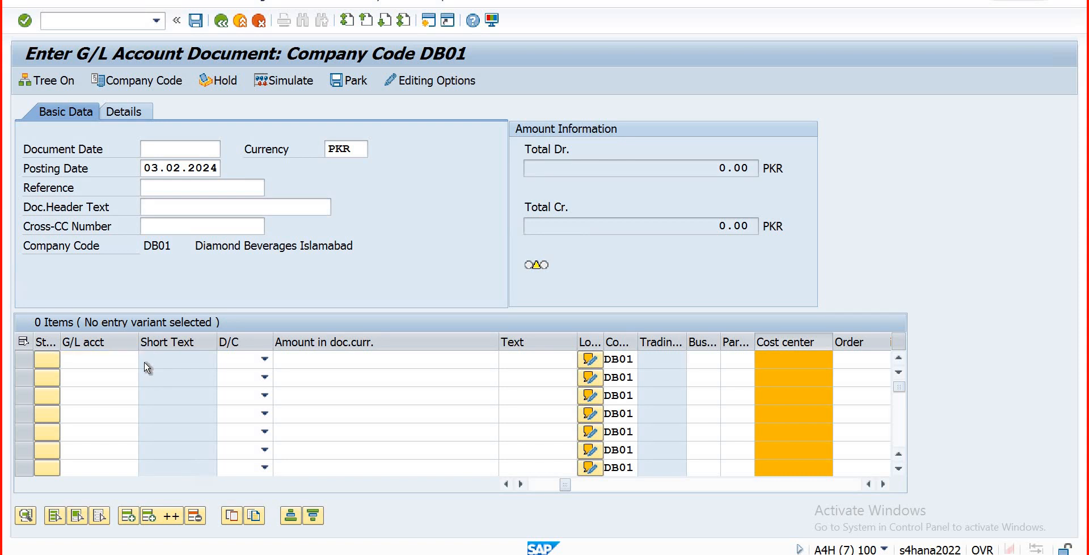
click(503, 335)
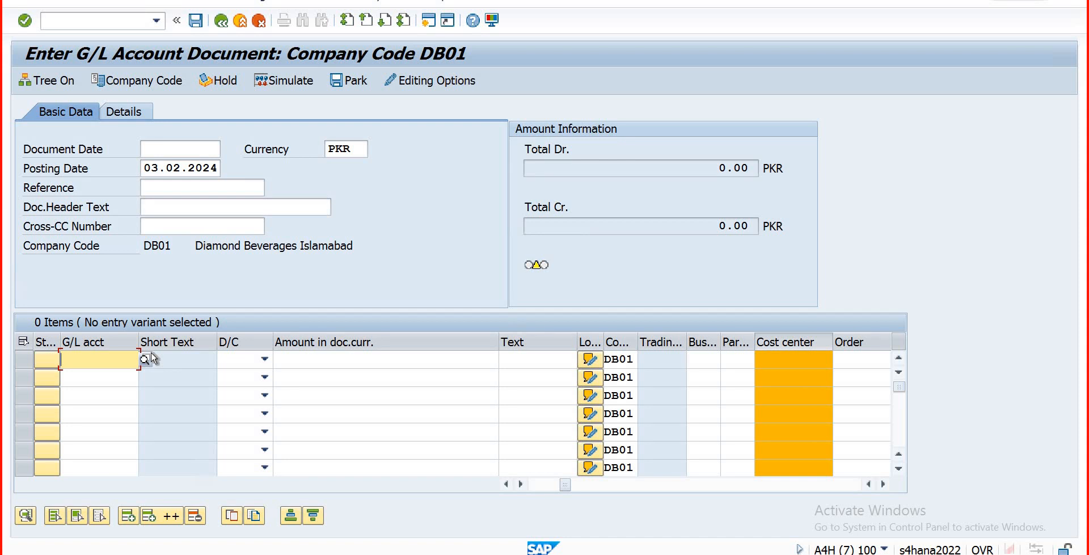
Step: Exit the FB50 document with /n back to the SAP Easy Access menu
click(66, 20)
text(/n)
key(Return)
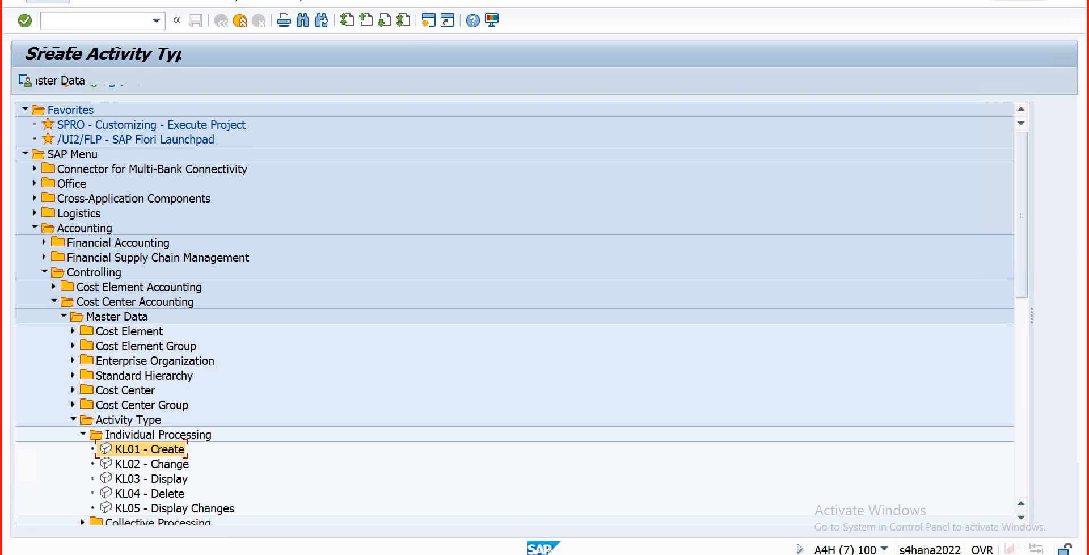
Step: Begin entering transaction 'fs', then cancel reconnecting after the remote connection drops
click(73, 19)
text(fs)
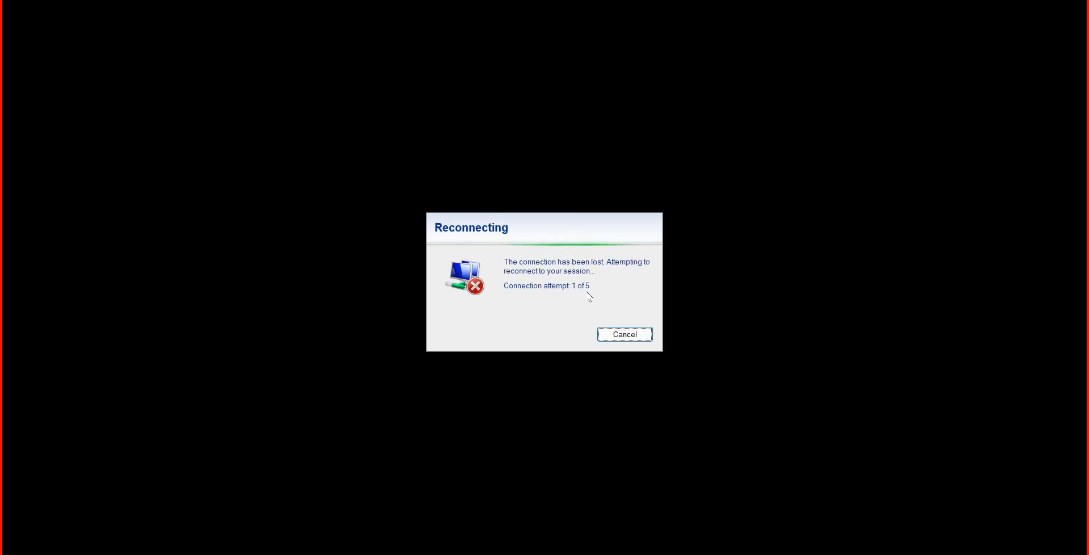
click(618, 335)
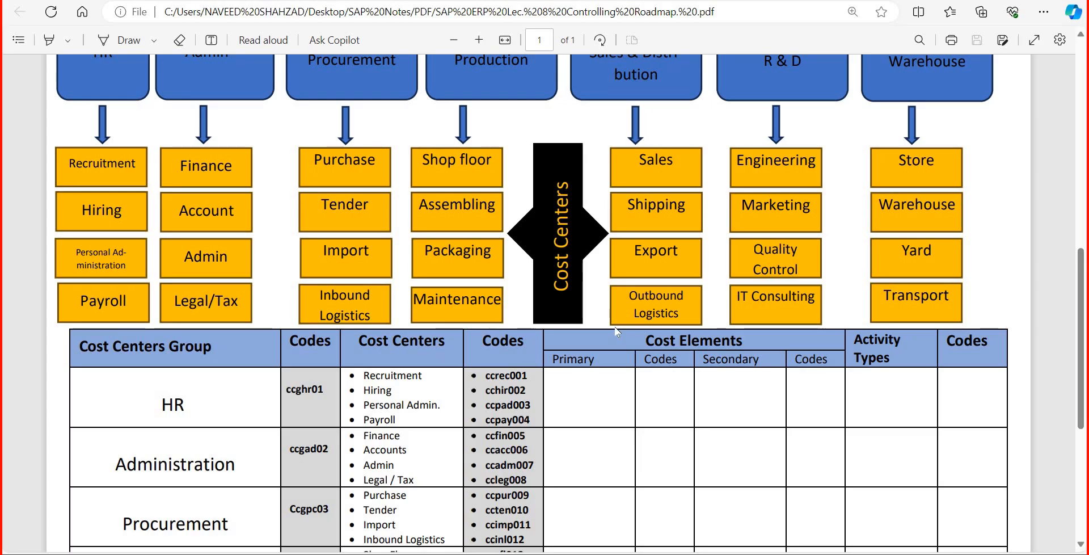
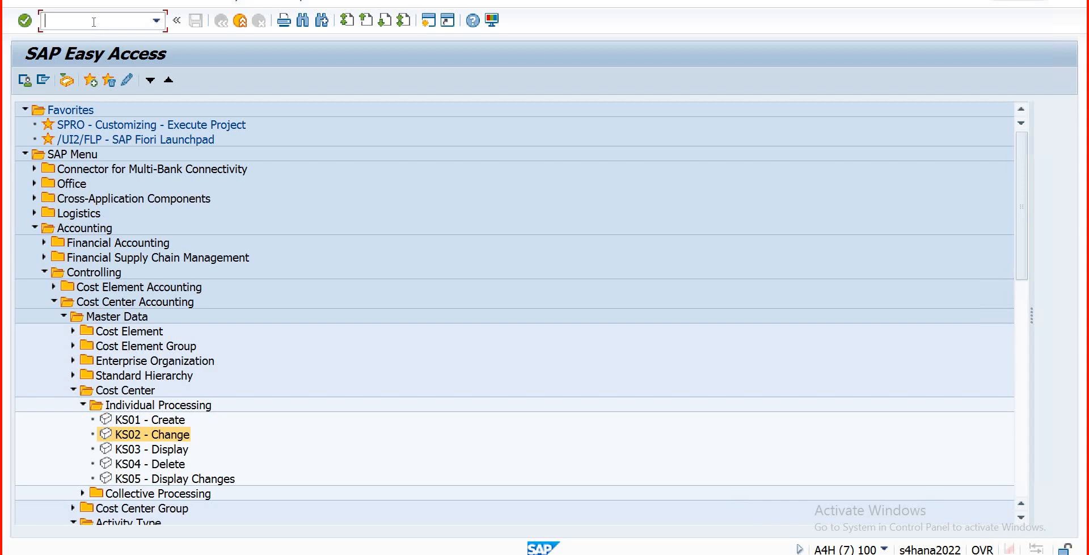
Step: Run OKB9, position the assignment list at company code DB01, and start New Entries
text(okb9)
key(Return)
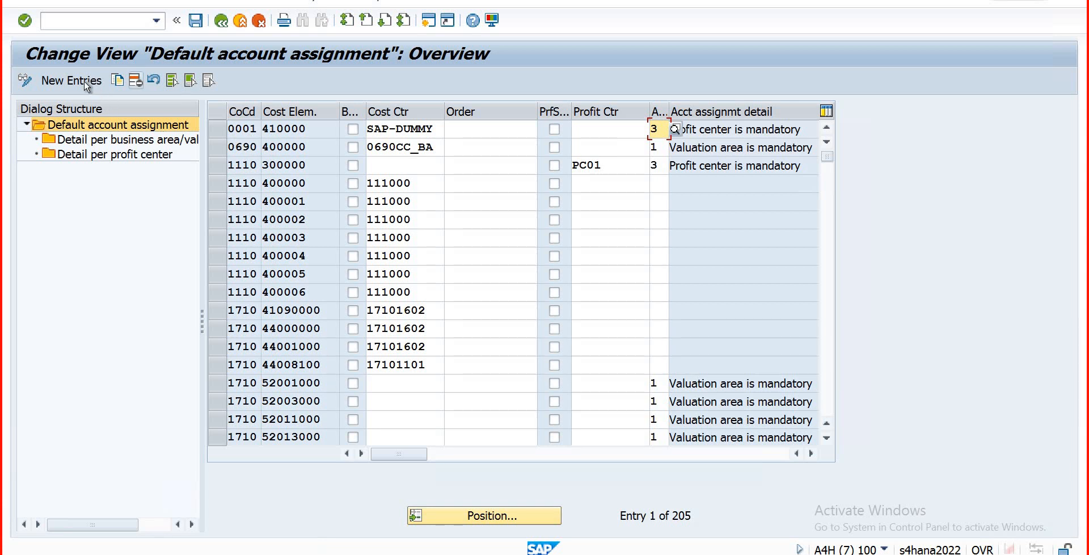
click(85, 83)
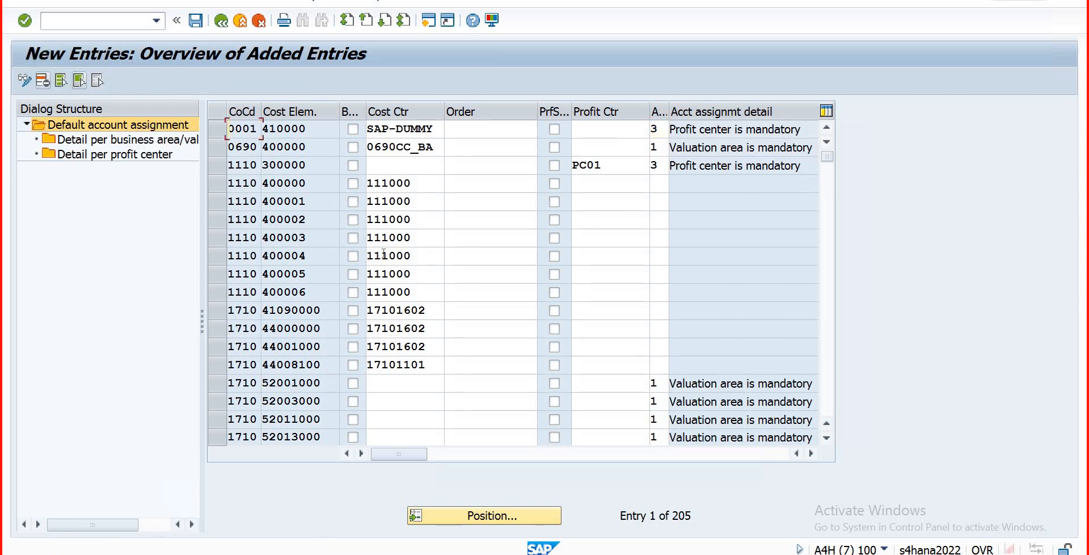
click(221, 21)
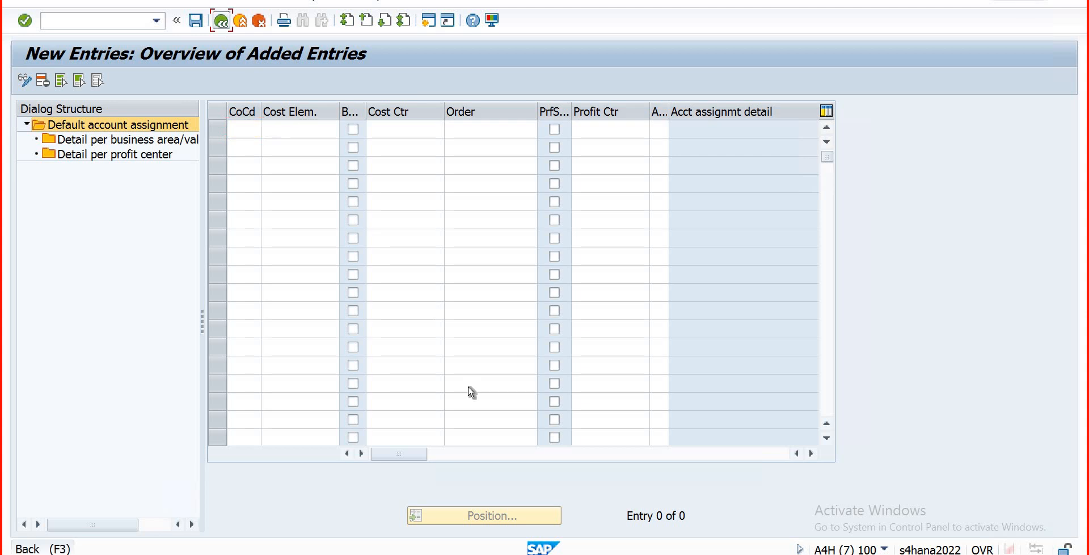
click(468, 518)
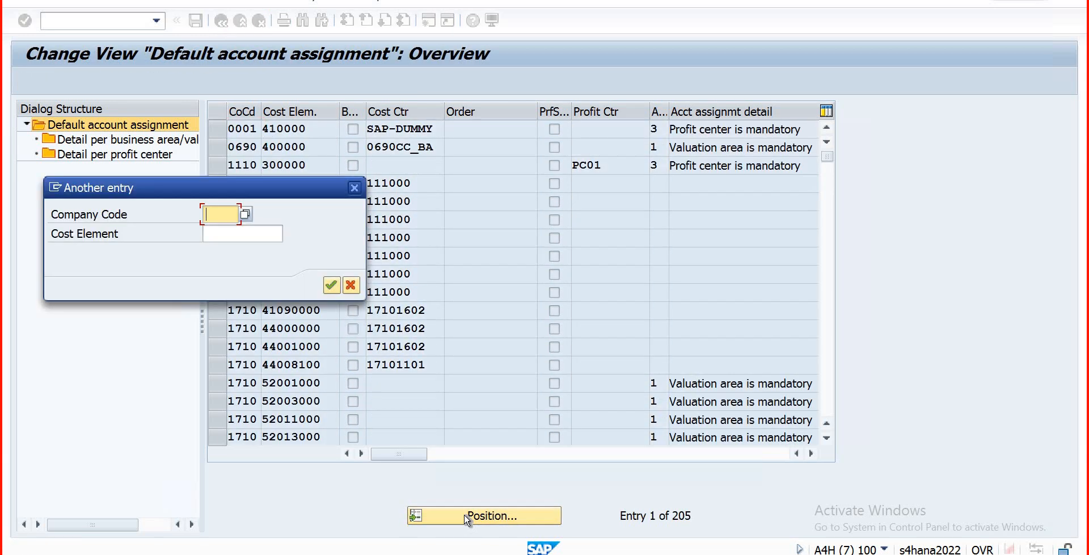
text(db01)
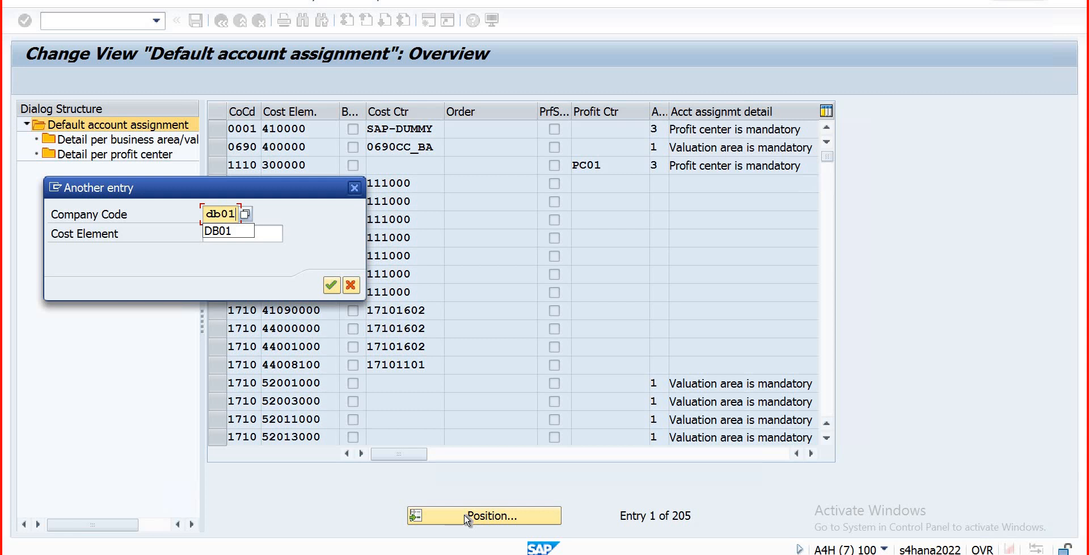
key(Return)
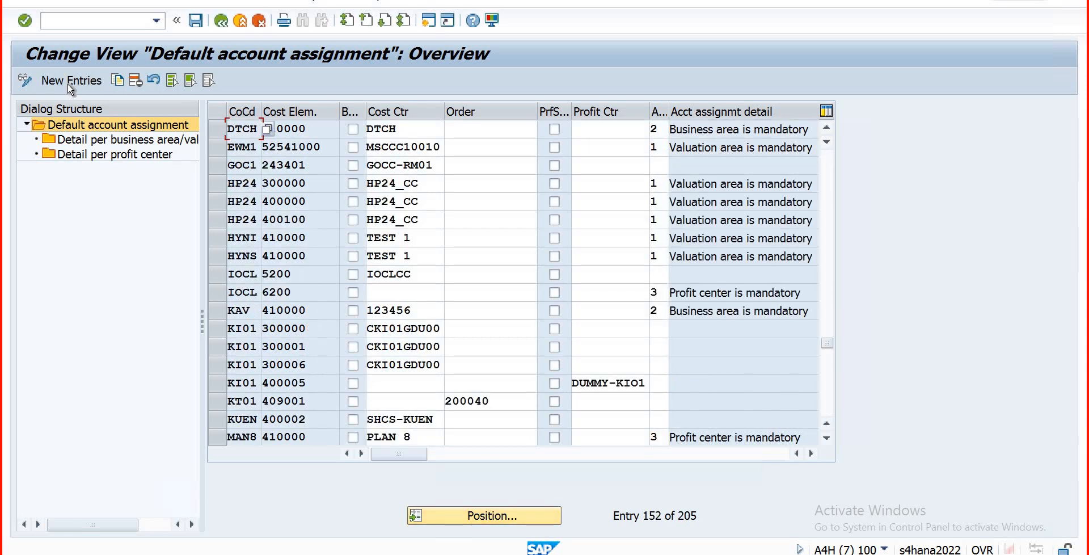
click(69, 85)
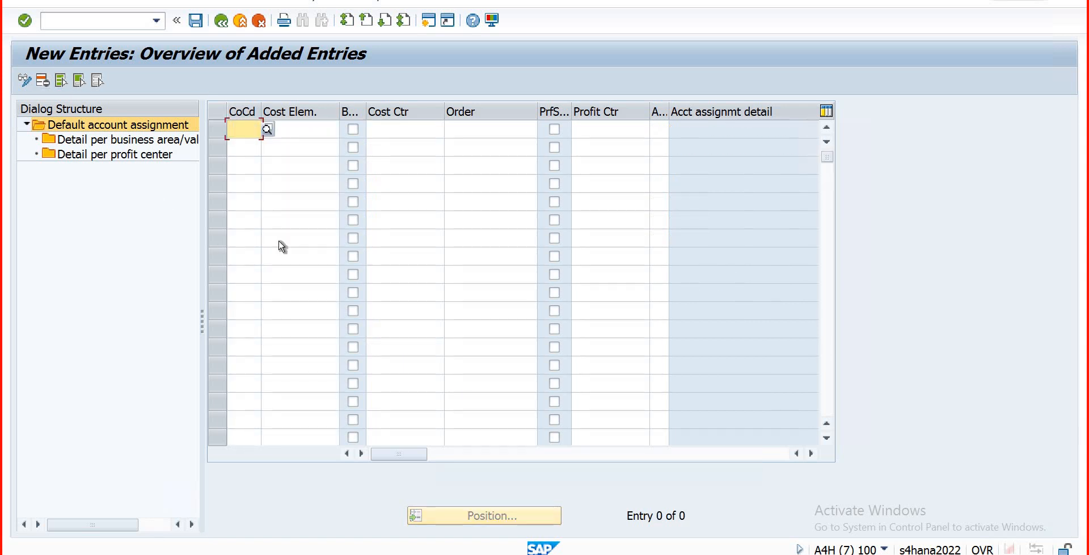
Step: Enter company code db01 and choose cost element 500 from the chart COAD hit list
text(db01)
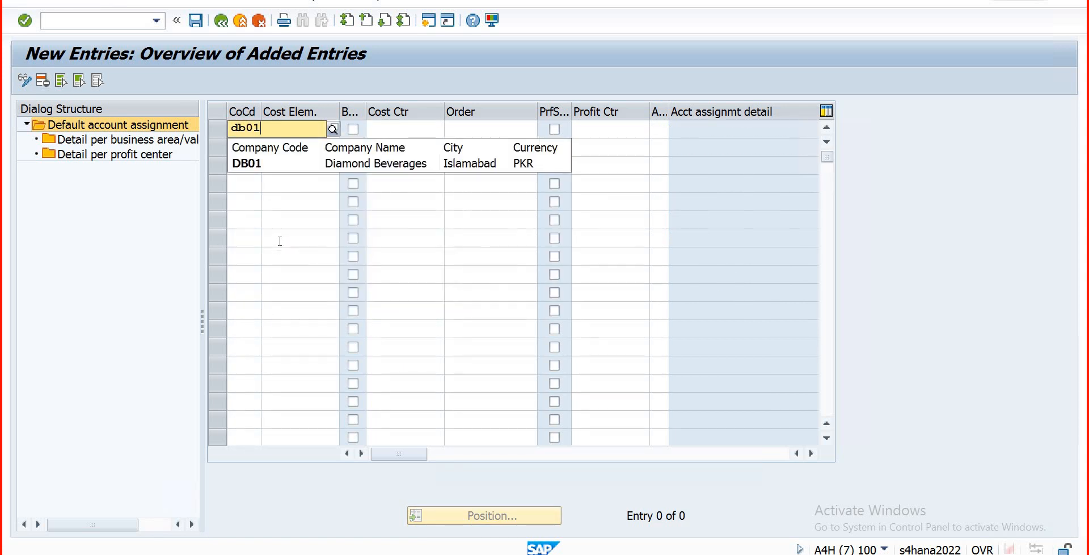
key(Tab)
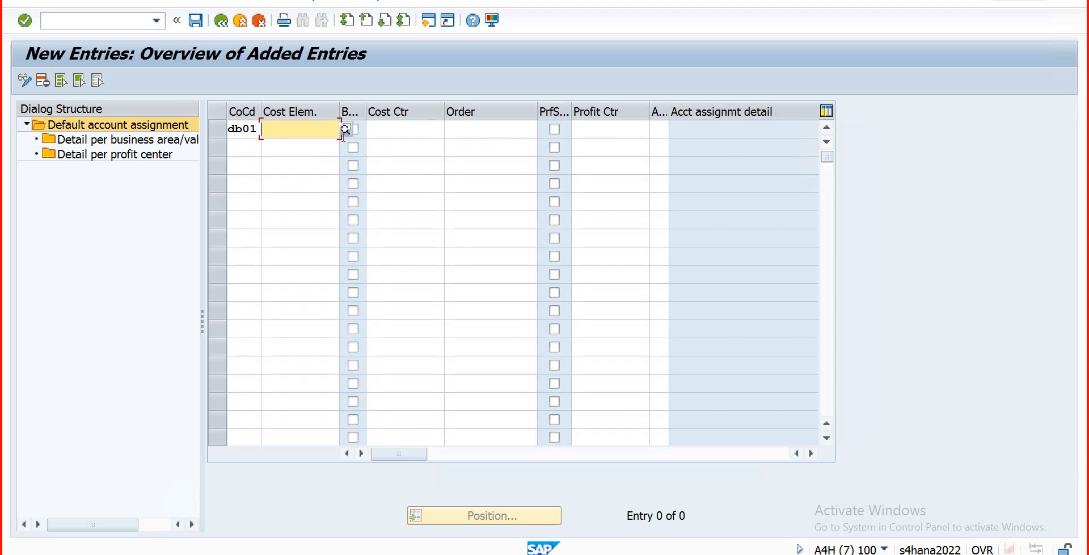
click(345, 130)
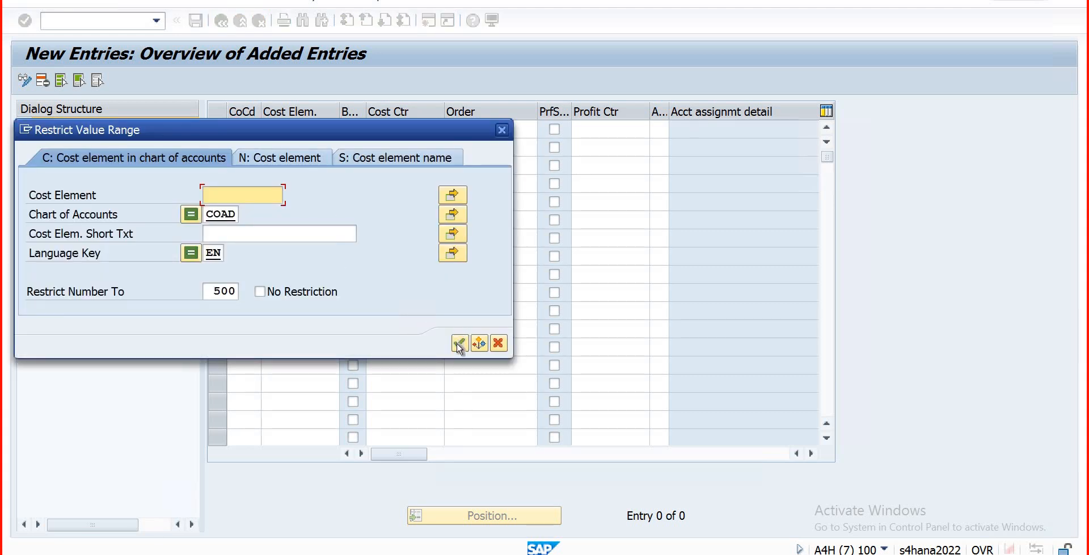
click(459, 343)
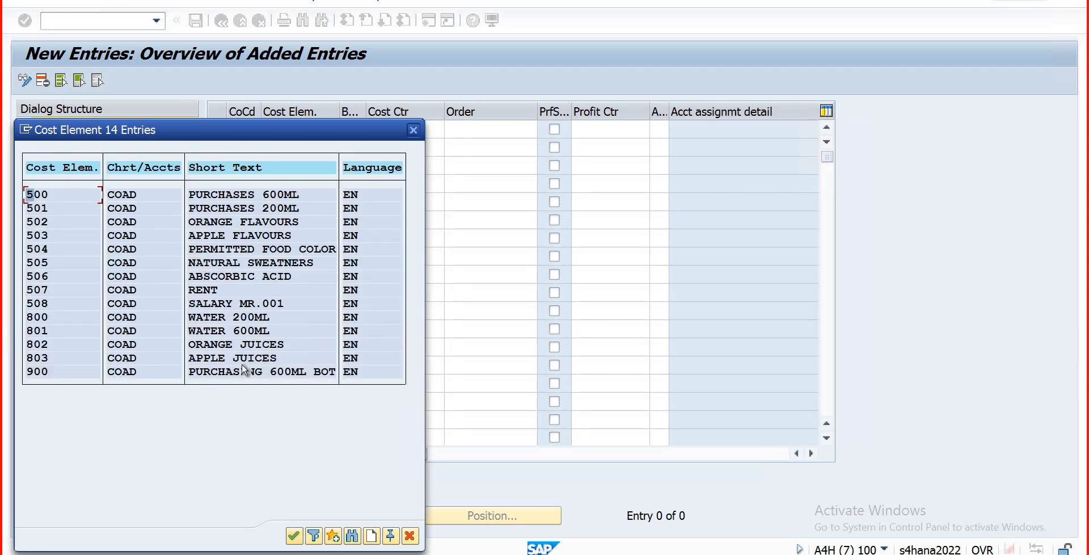
click(48, 373)
click(50, 196)
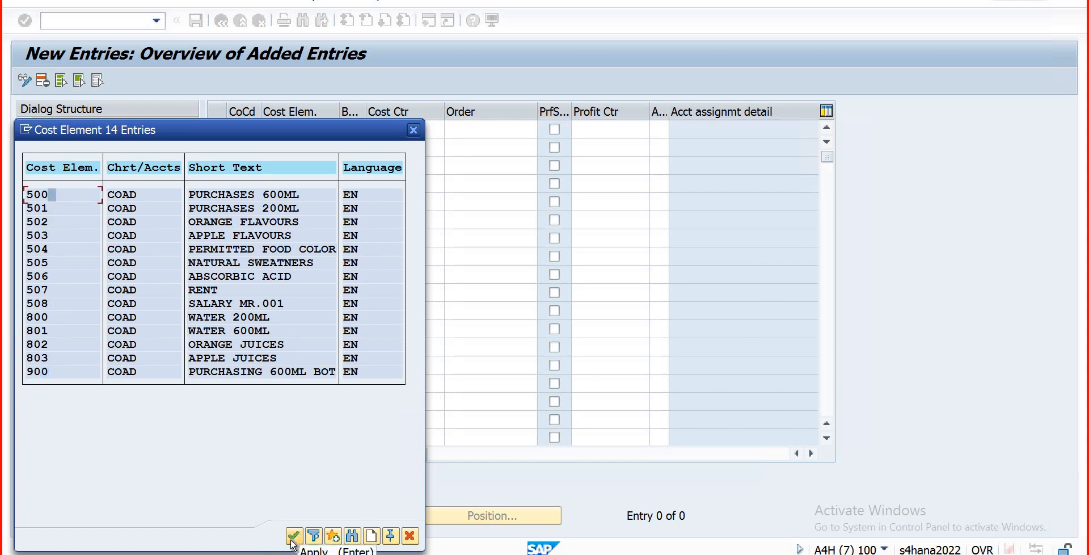
click(292, 535)
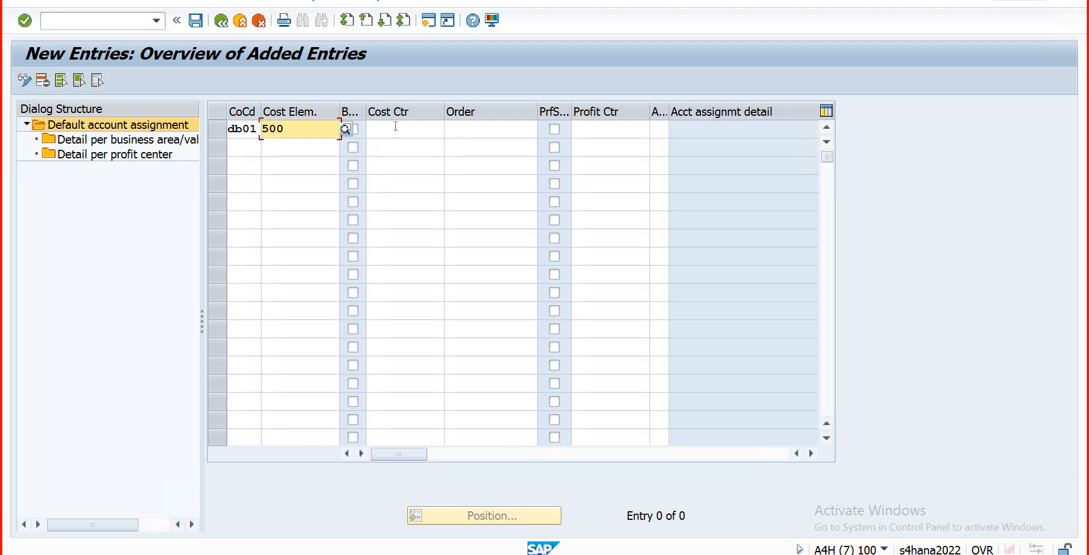
click(372, 130)
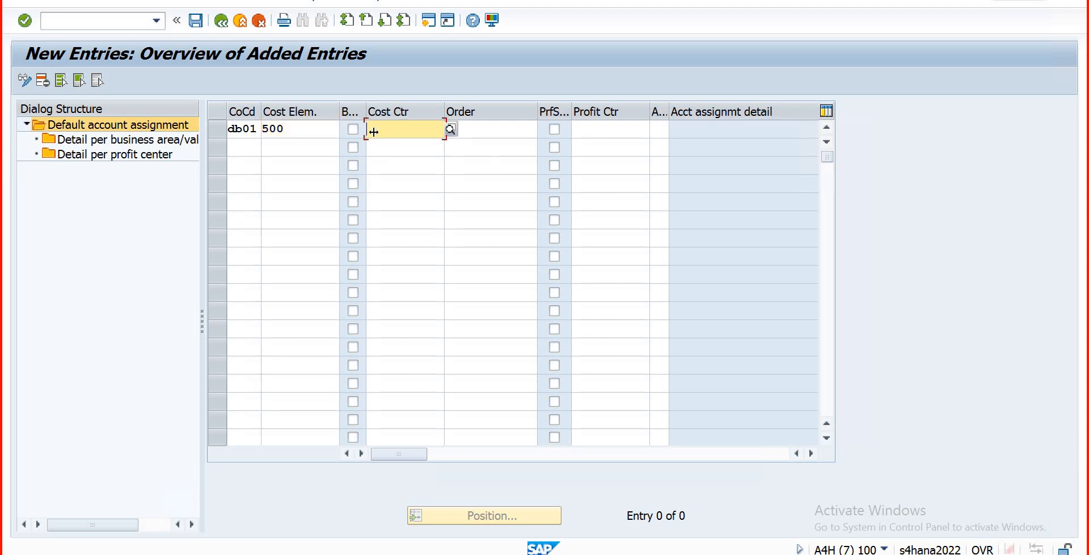
Step: Replace the row's cost element 500 with 900
click(322, 129)
key(BackSpace)
key(BackSpace)
key(BackSpace)
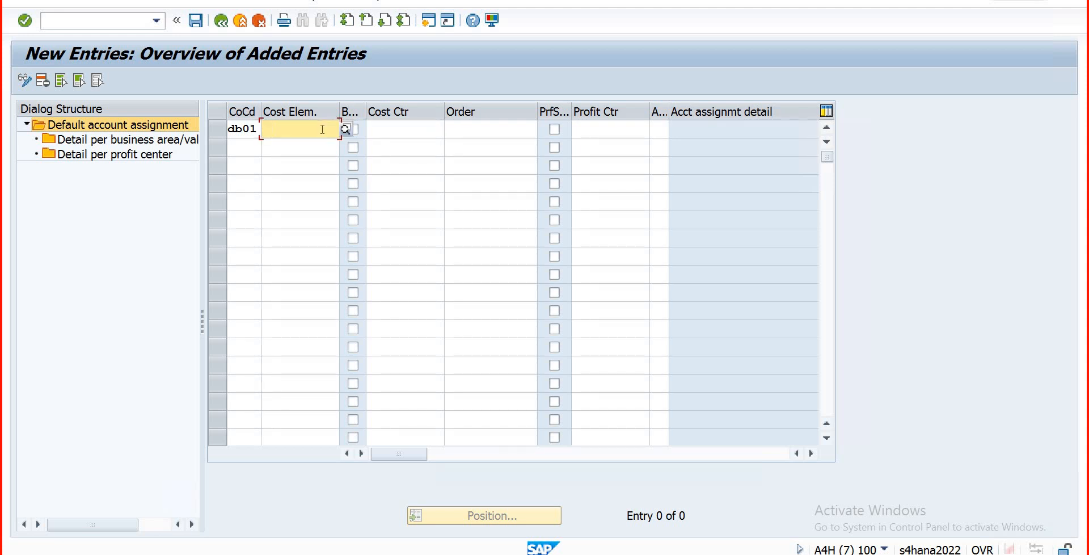
text(90)
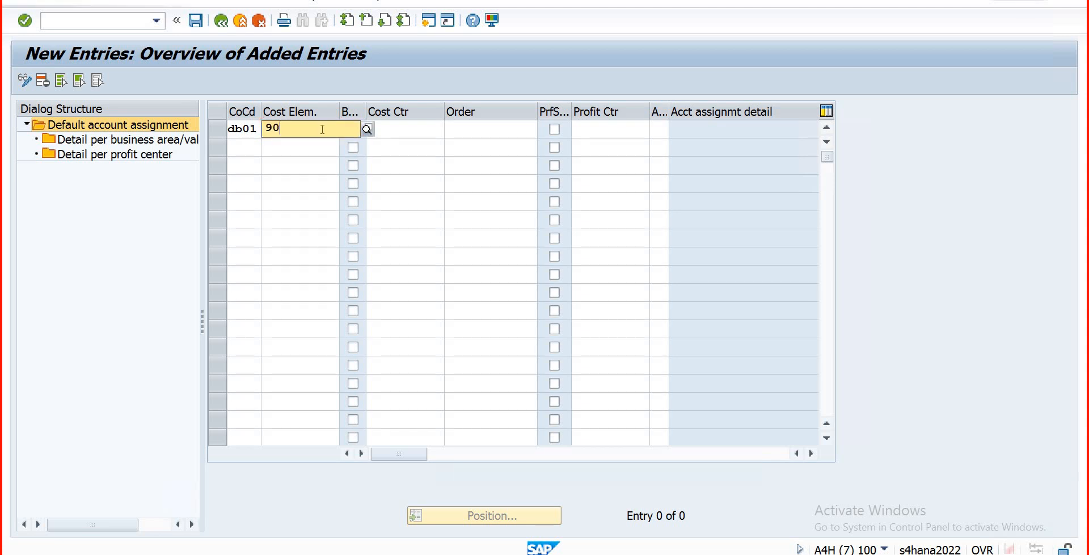
text(0)
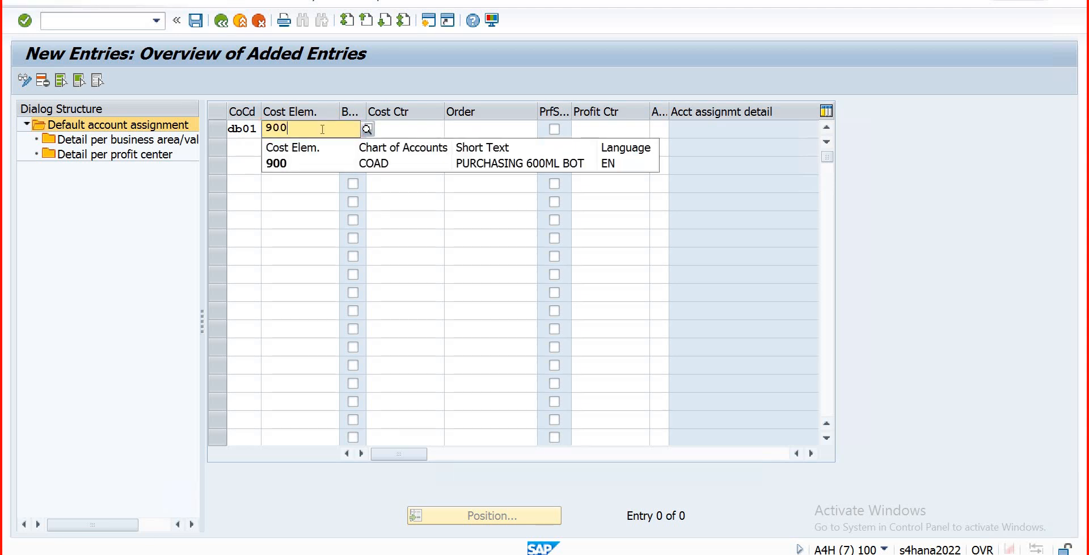
key(Return)
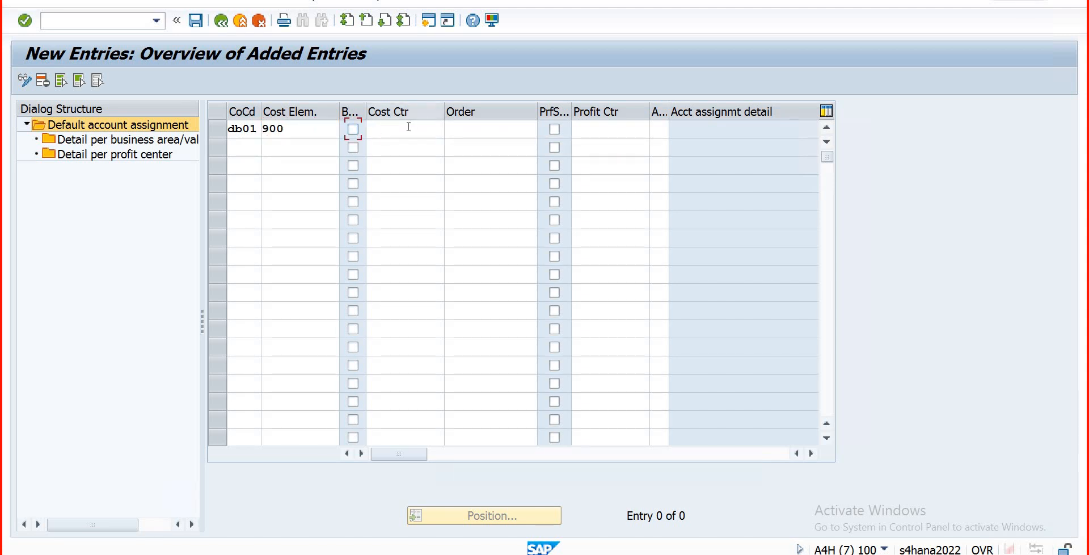
key(Tab)
Step: Look up DB01's cost centers and assign CCACC006 to the row
click(323, 129)
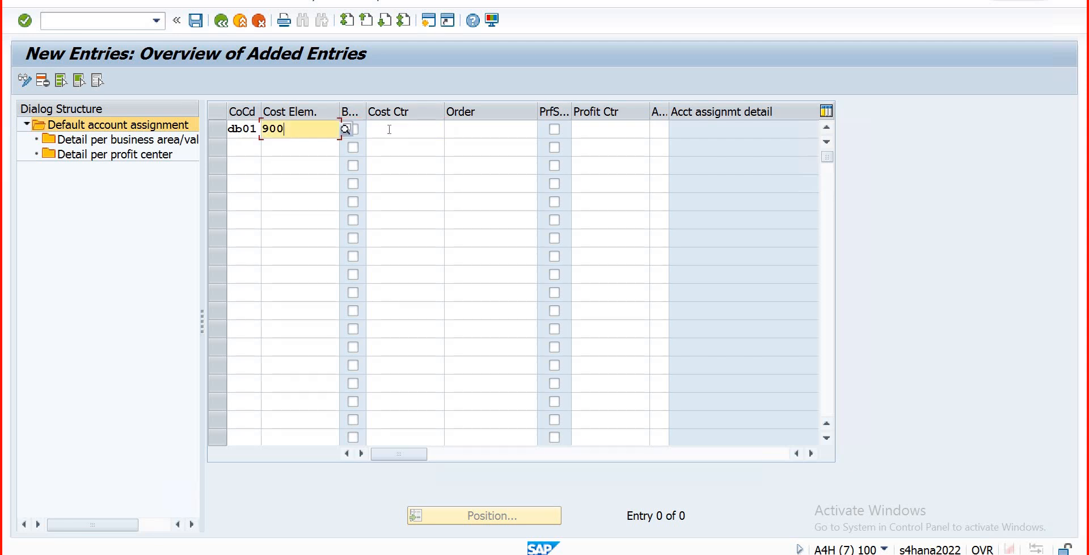
click(428, 129)
click(450, 130)
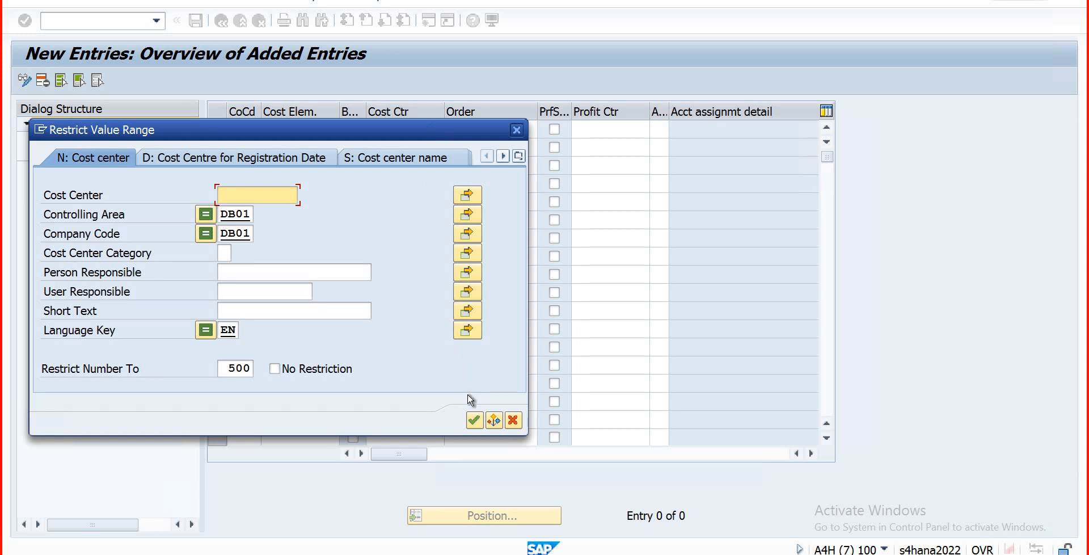
click(475, 421)
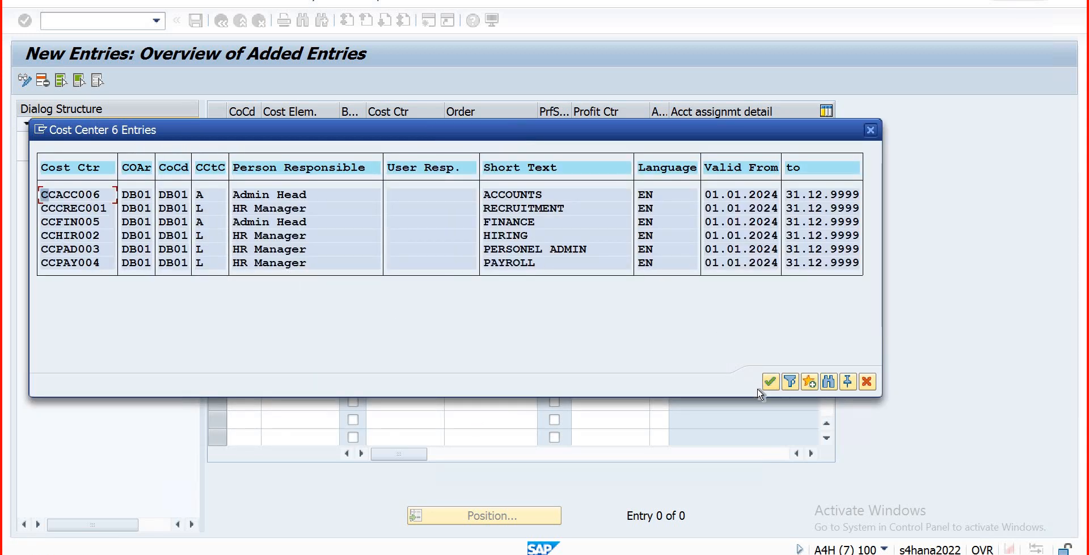
key(Return)
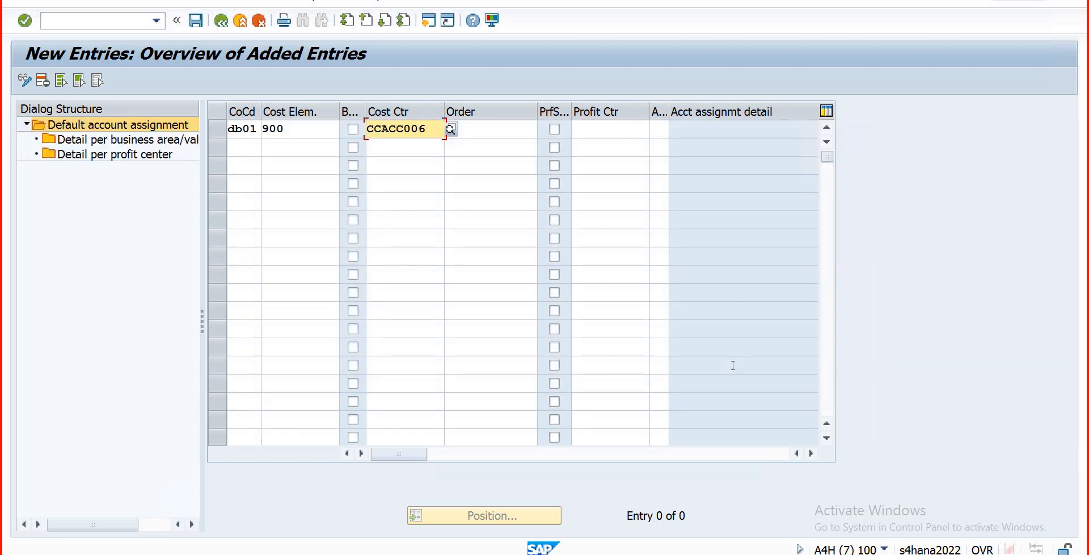
Step: Validate the row, see cost element 900 rejected for primary costs, and clear it
key(Return)
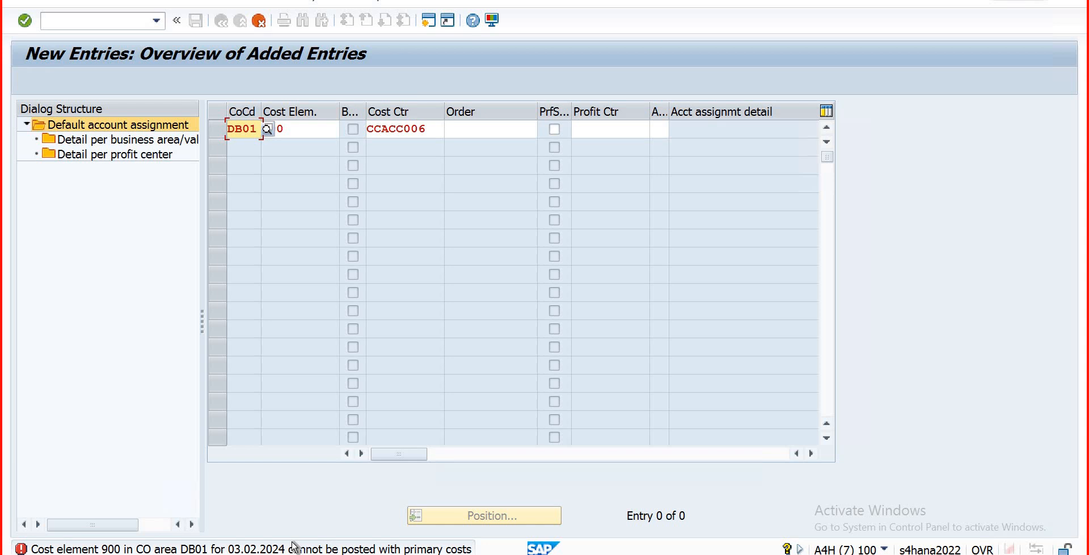
key(Return)
click(301, 126)
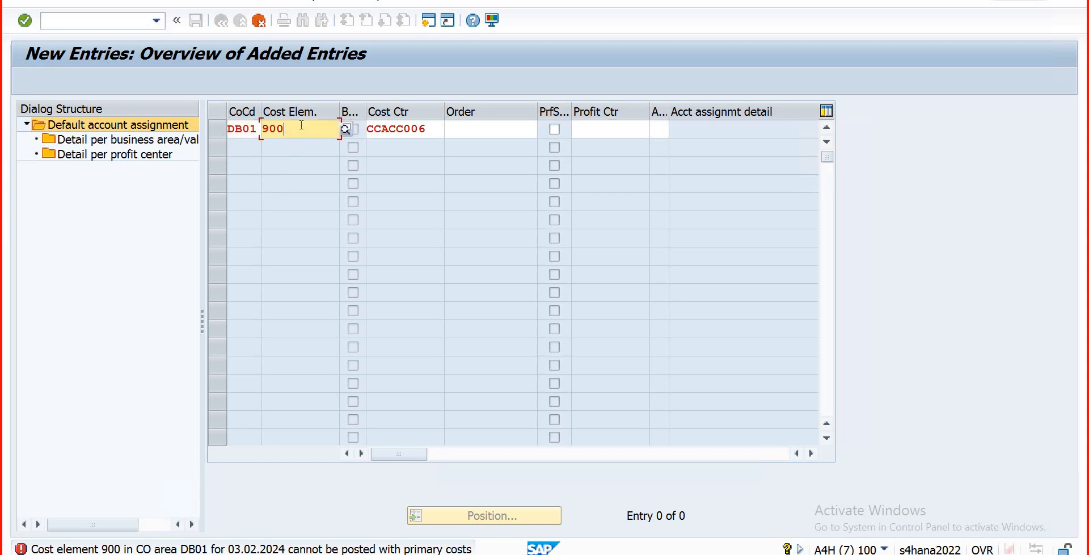
key(BackSpace)
key(BackSpace)
key(BackSpace)
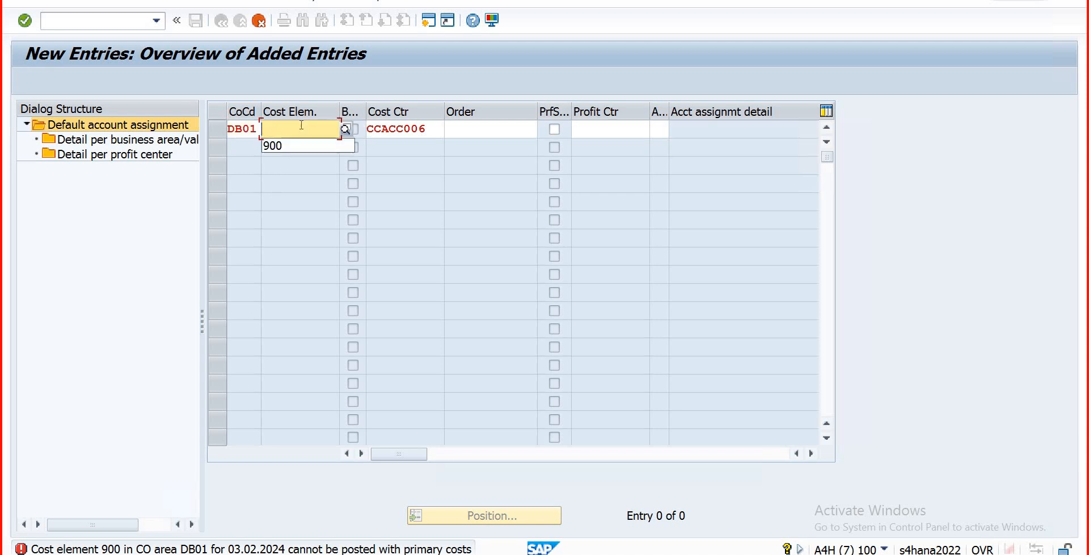
Step: Enter cost element 500, accept the lock warning, and pick cost center CCACC006 from the search
text(500)
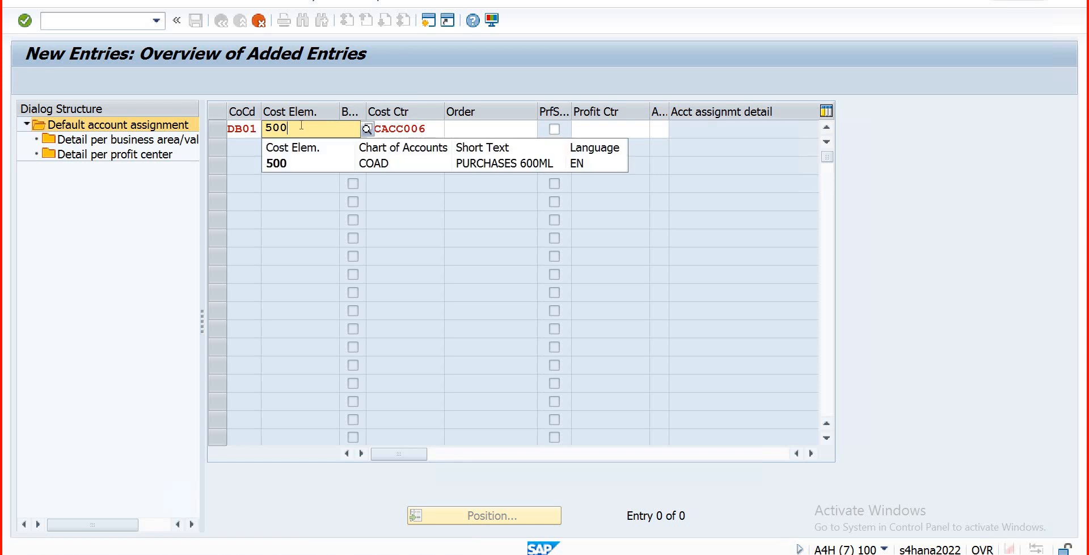
key(Return)
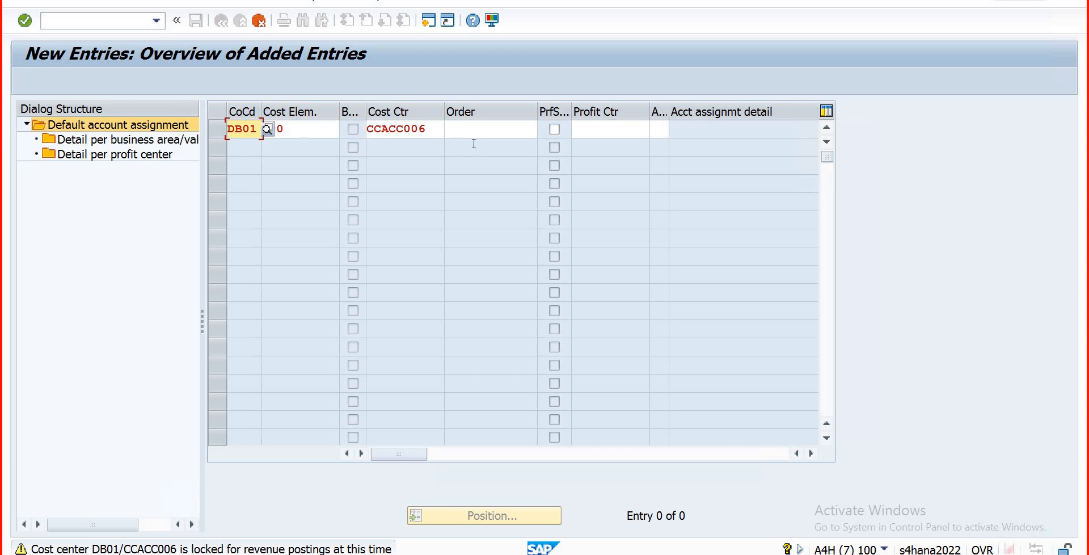
click(434, 131)
key(Return)
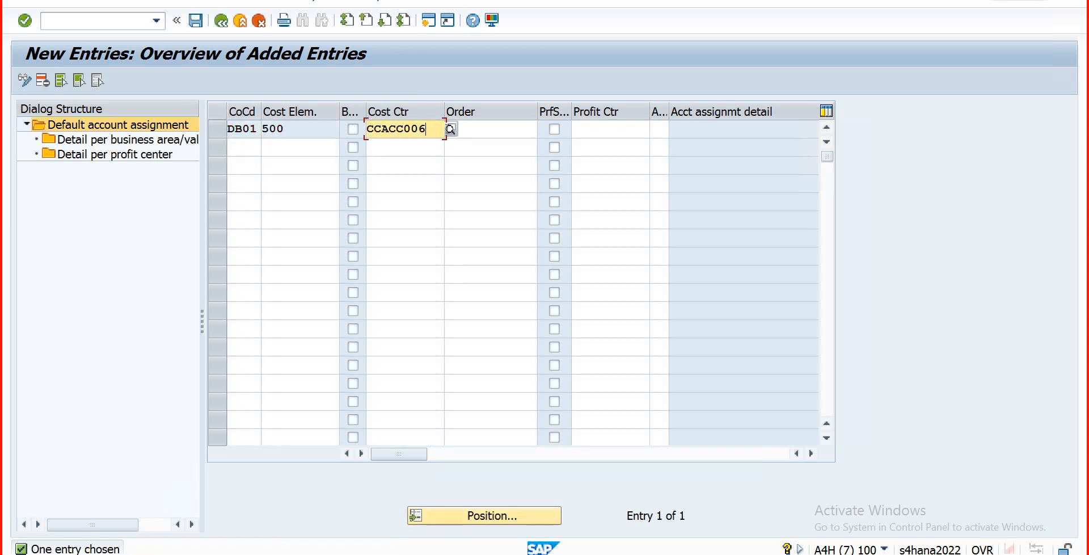
click(451, 130)
click(474, 421)
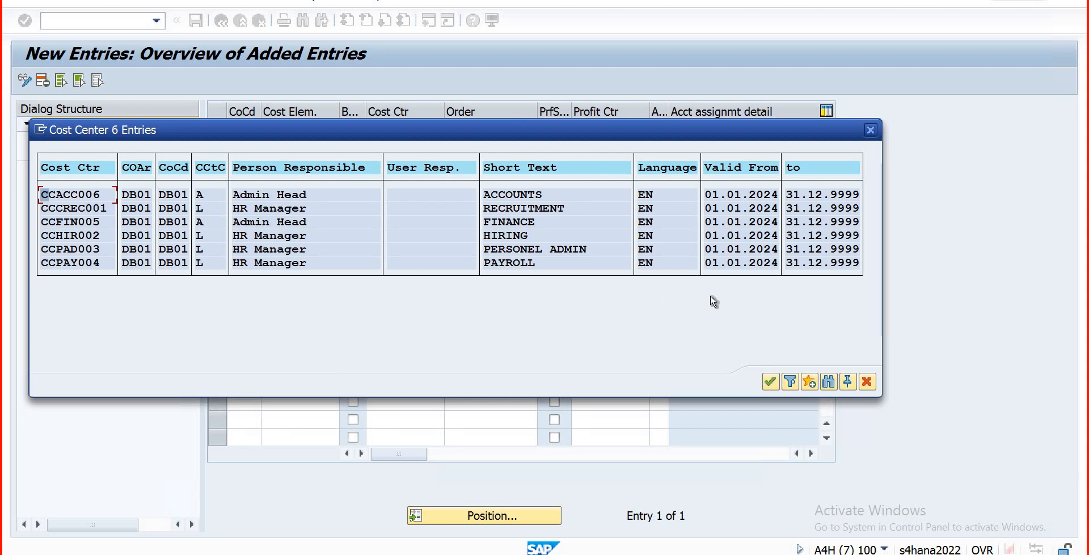
click(867, 383)
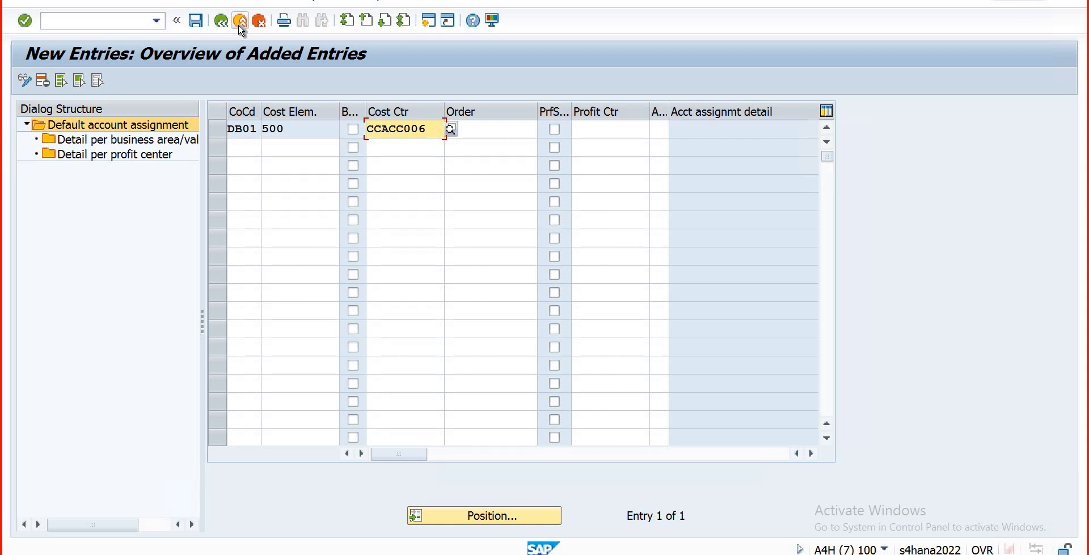
Step: Leave the unsaved entry, answering Yes and cancelling the customizing request prompt
click(240, 22)
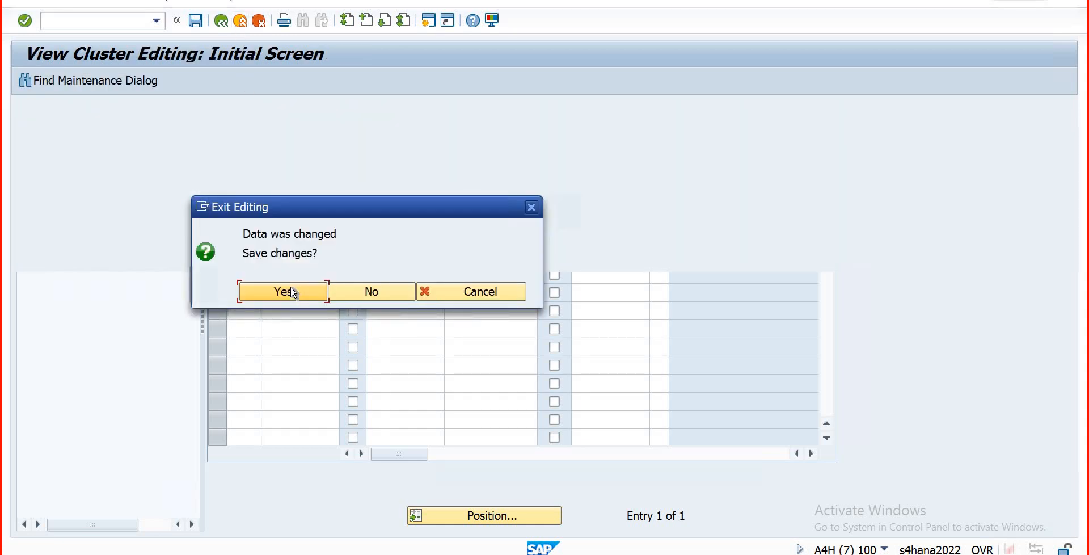
click(291, 292)
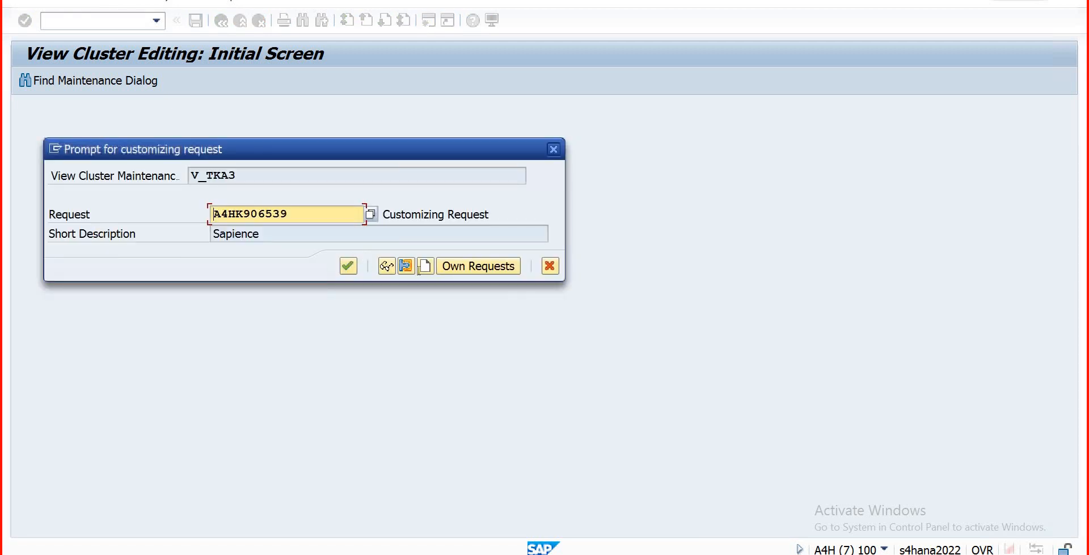
click(552, 268)
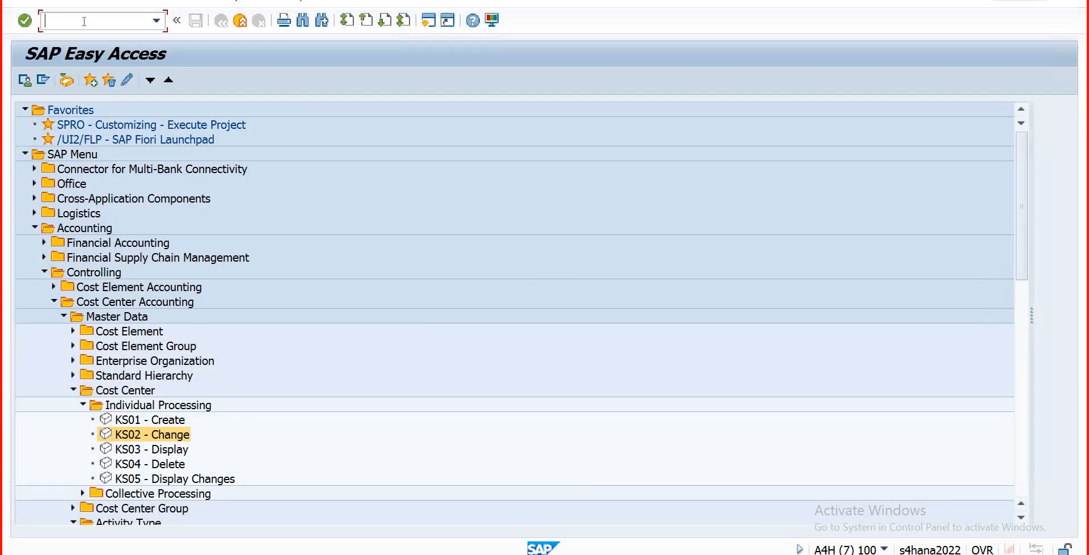
Step: Rerun OKB9 and start a fresh New Entries screen
text(ok)
key(Return)
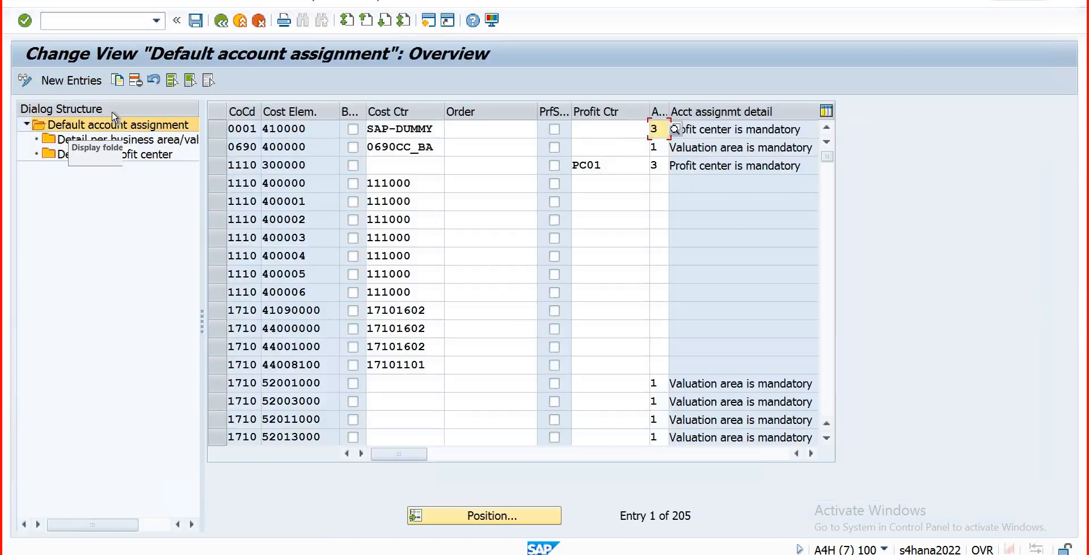
click(71, 80)
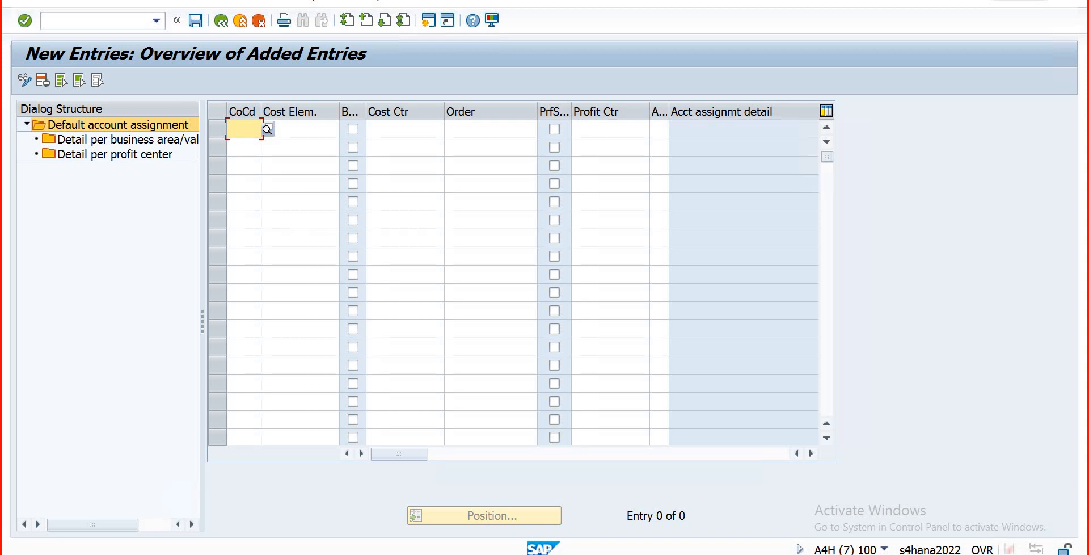
Step: Enter company code DB01 and choose cost element 508 from the chart COAD list
text(d01)
key(Return)
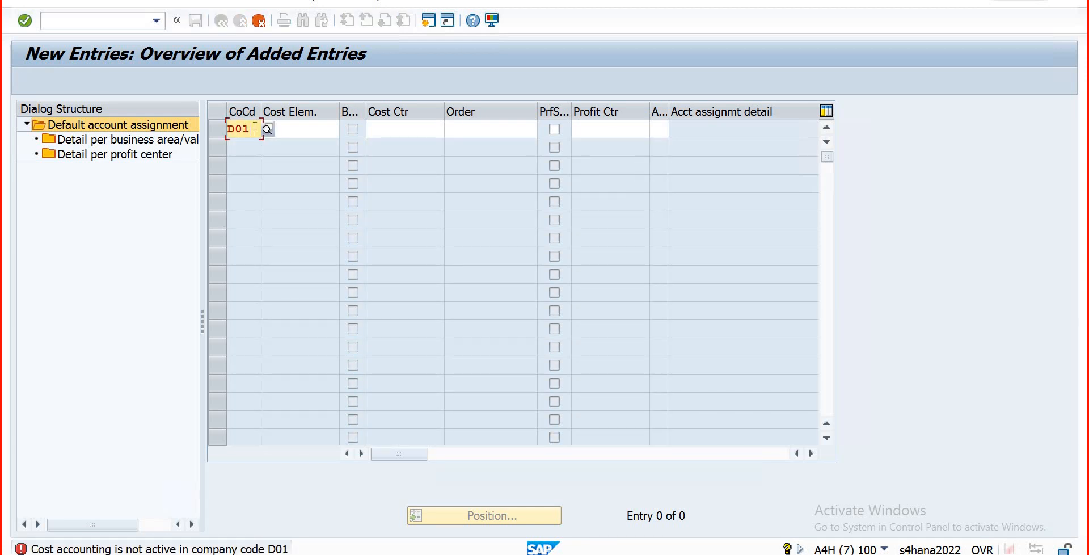
key(BackSpace)
key(BackSpace)
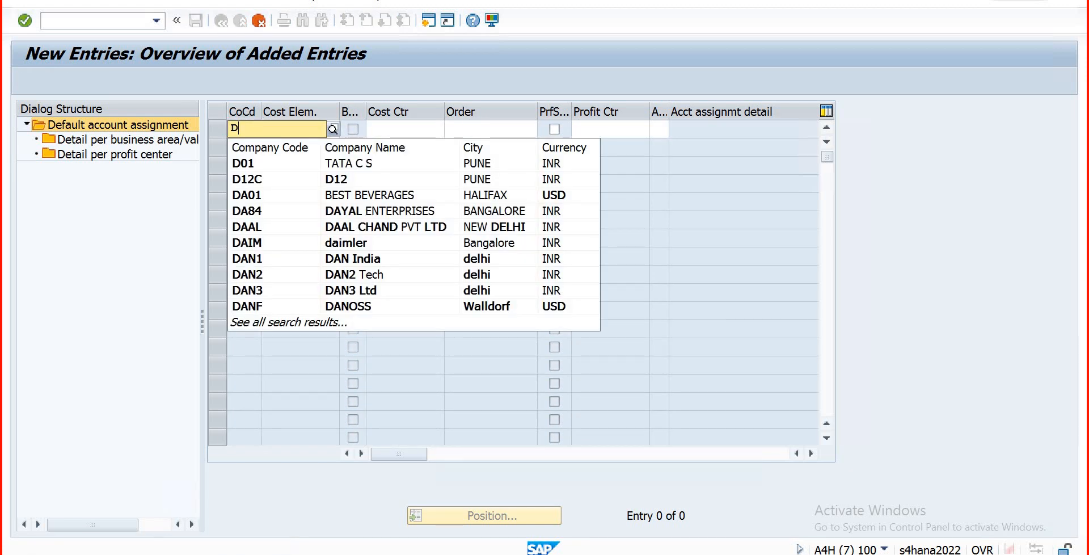
text(b01)
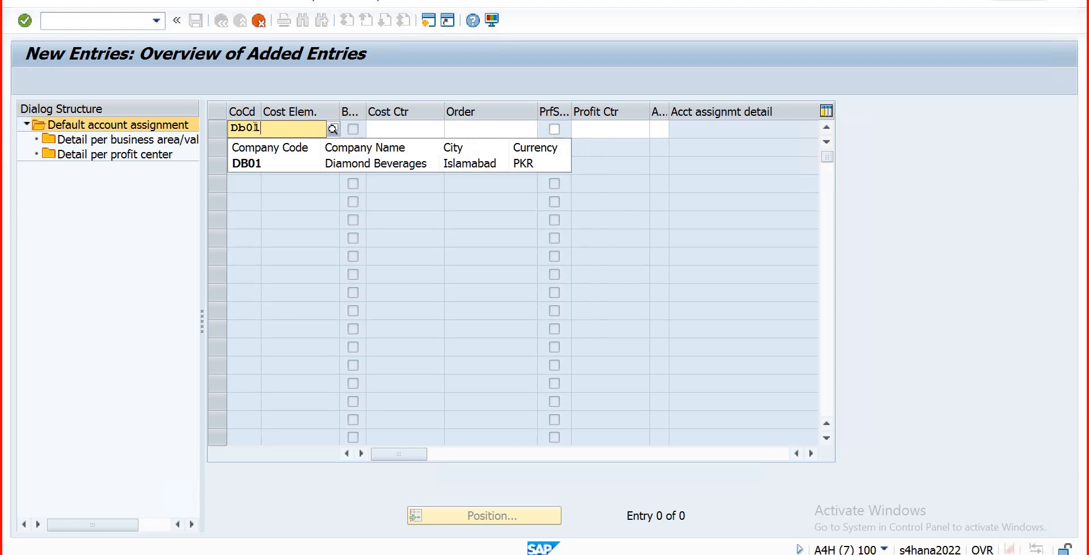
key(Tab)
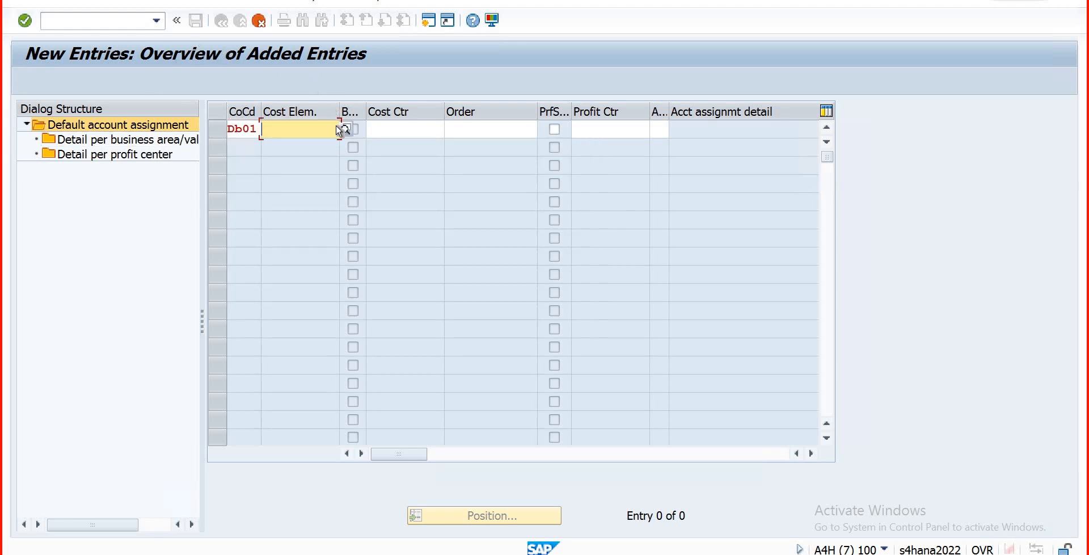
click(345, 129)
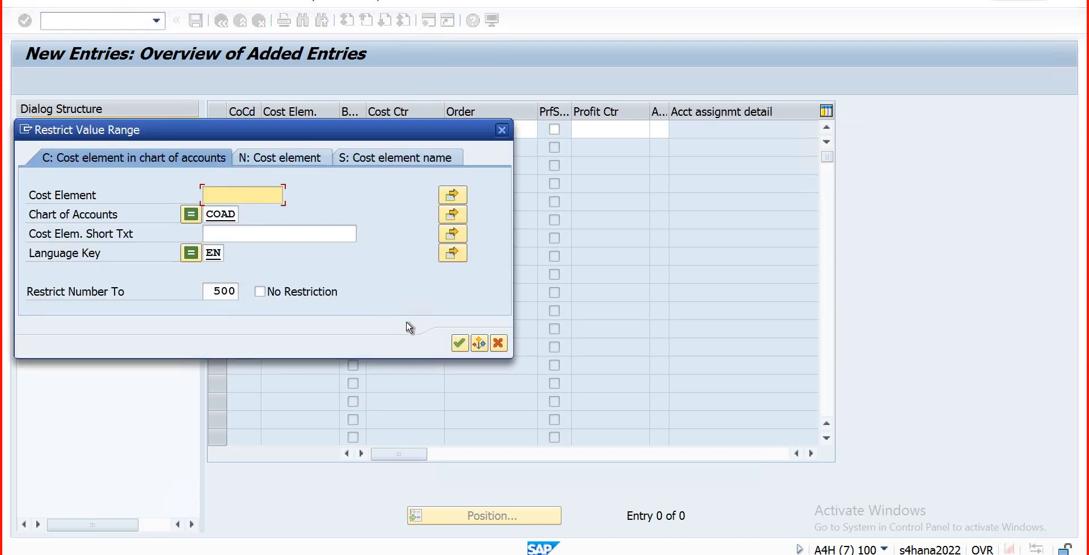
click(458, 346)
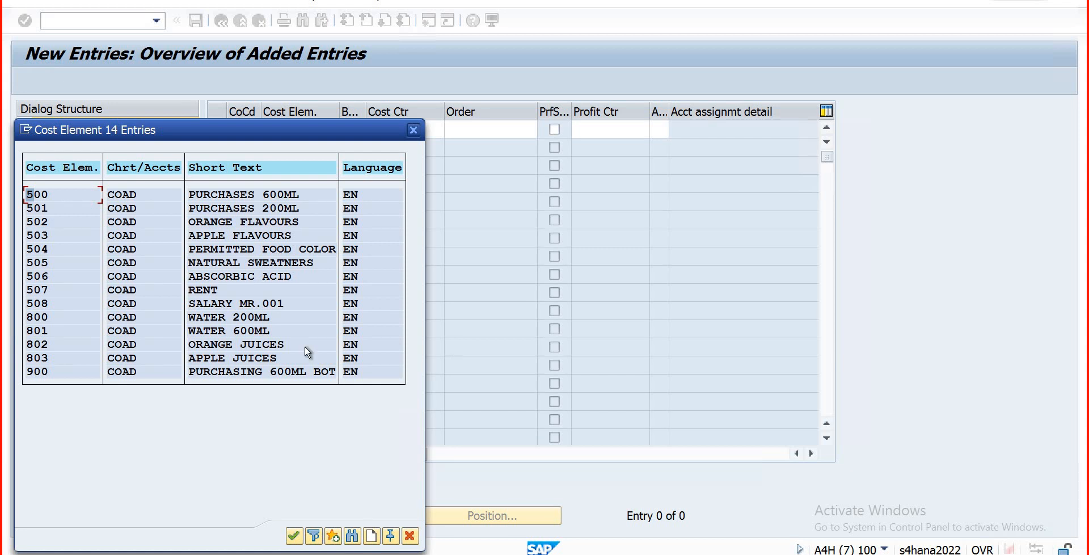
click(120, 305)
click(293, 536)
Step: Assign cost center CCACC006 via the search, confirm the row, and save
click(393, 129)
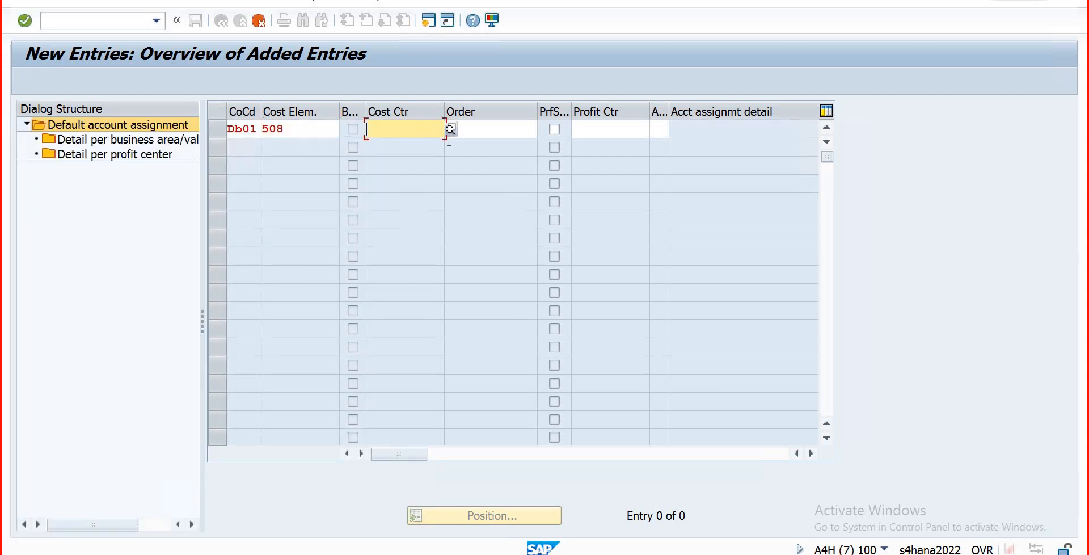
key(F4)
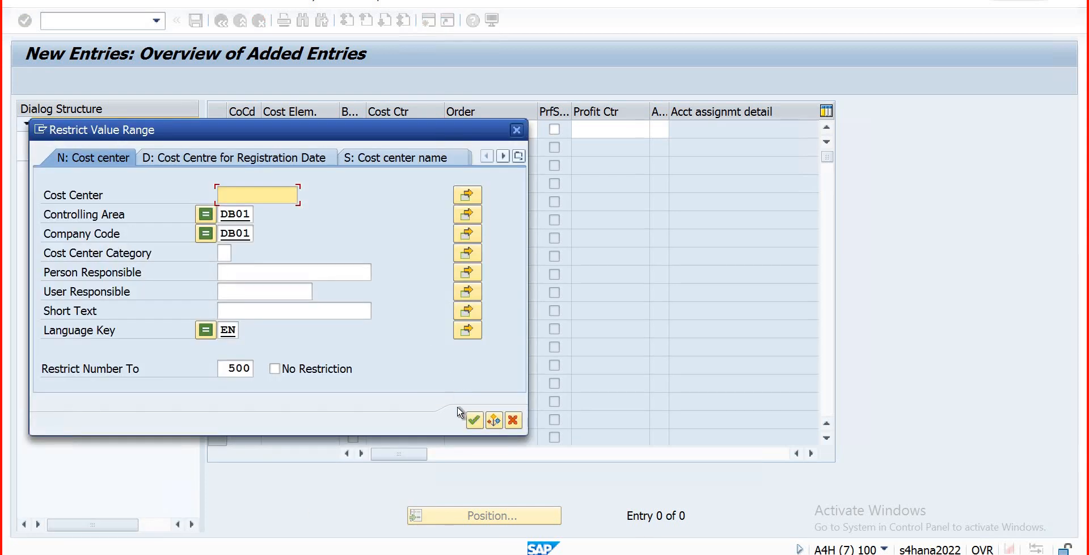
key(Return)
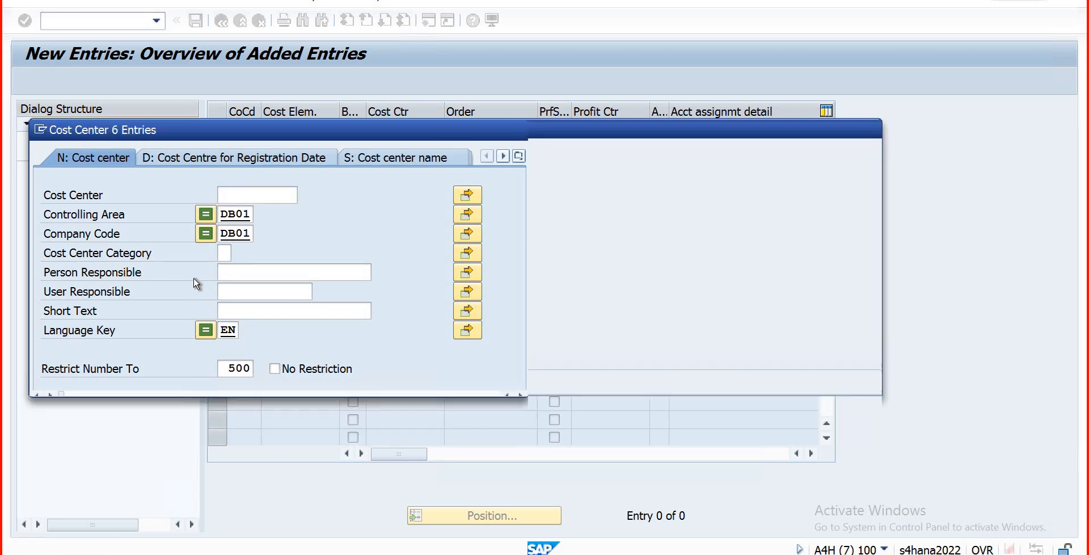
double_click(237, 200)
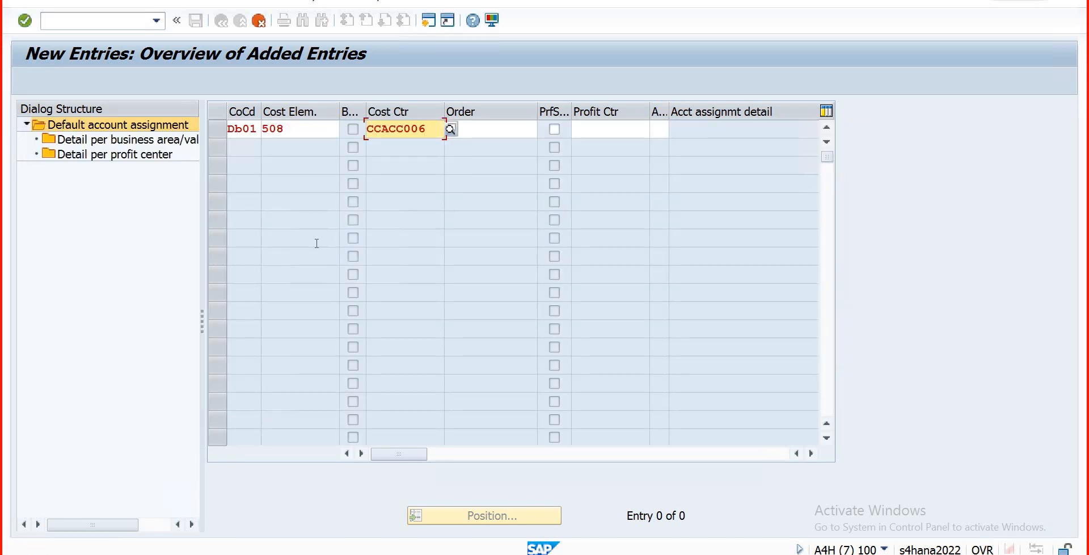
key(Return)
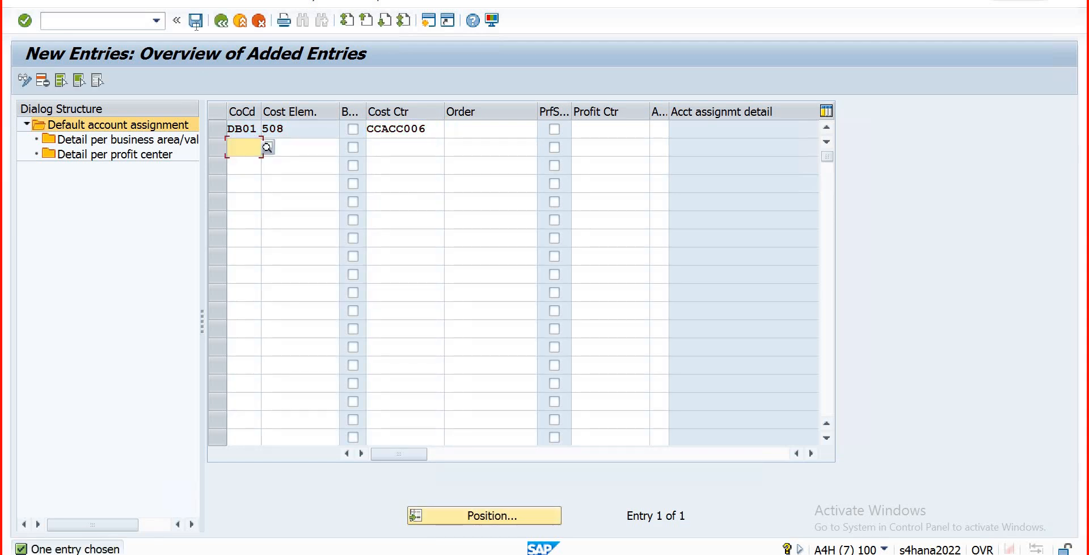
click(196, 21)
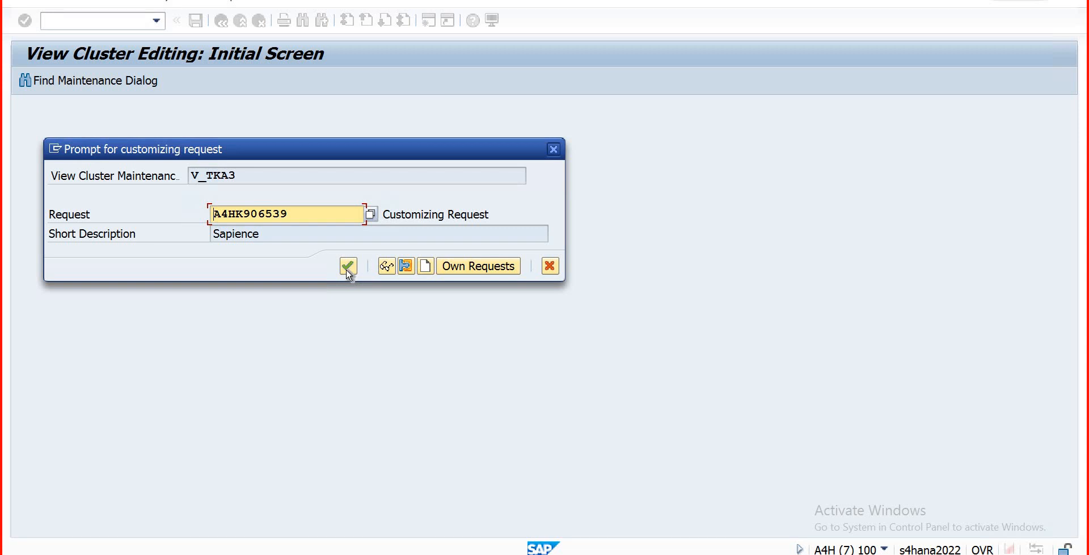
Step: Confirm the save into customizing request A4HK906539
click(349, 266)
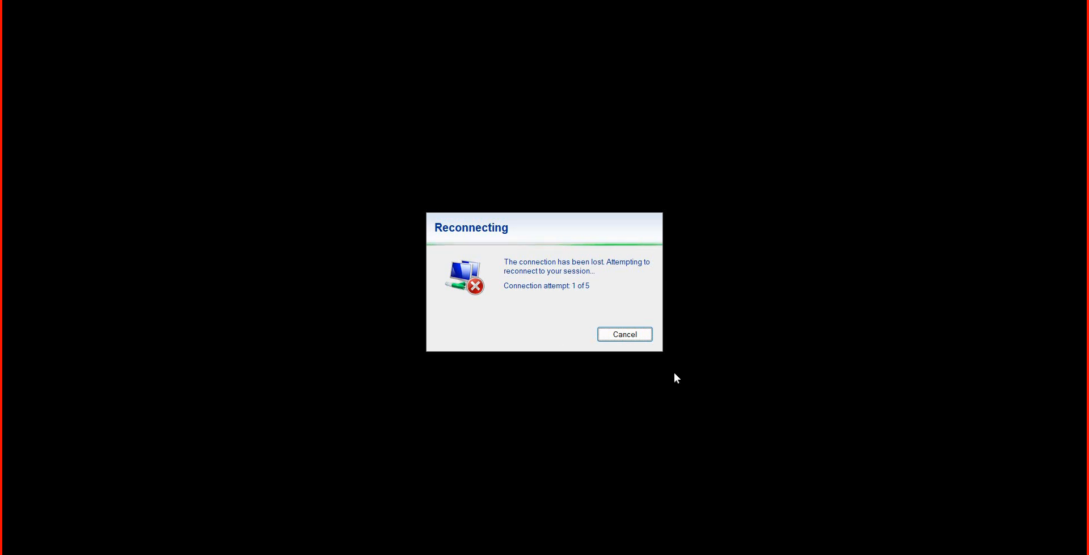
Step: Abandon reconnecting and scroll the Controlling Roadmap PDF to the Cost Centers Group table
click(625, 334)
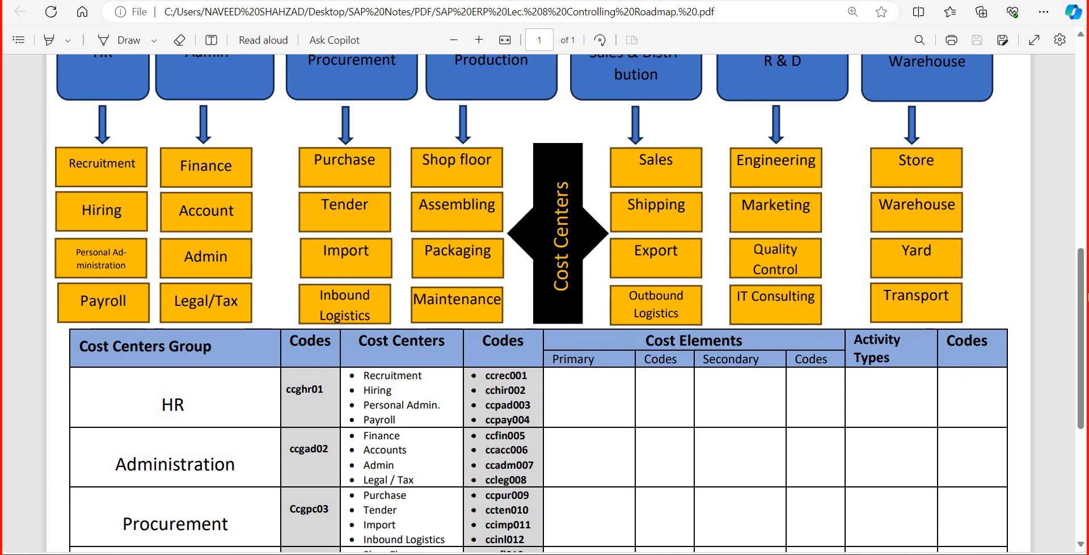
scroll(776, 296, up, 7)
scroll(617, 105, down, 7)
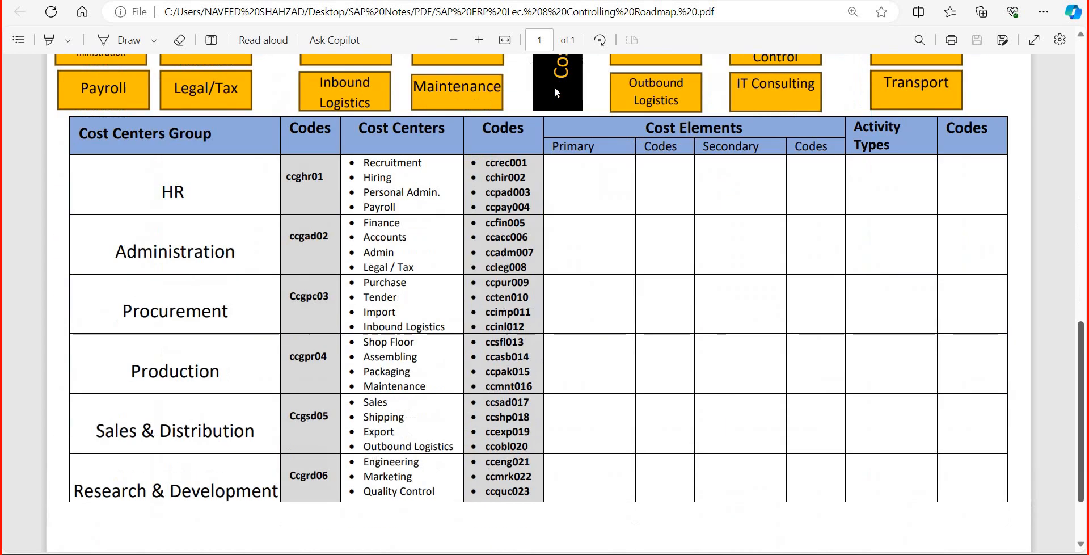